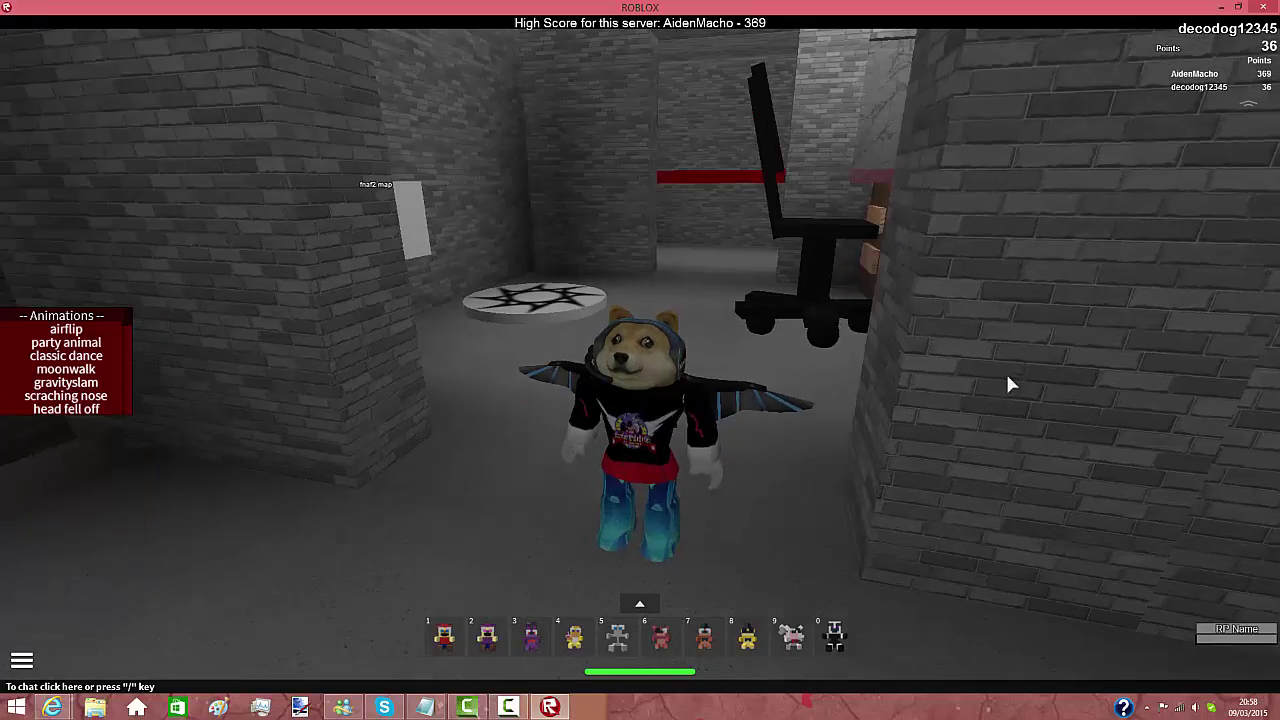
Walk the avatar from the office, across the desk, and down the corridor to the doorway
key(w)
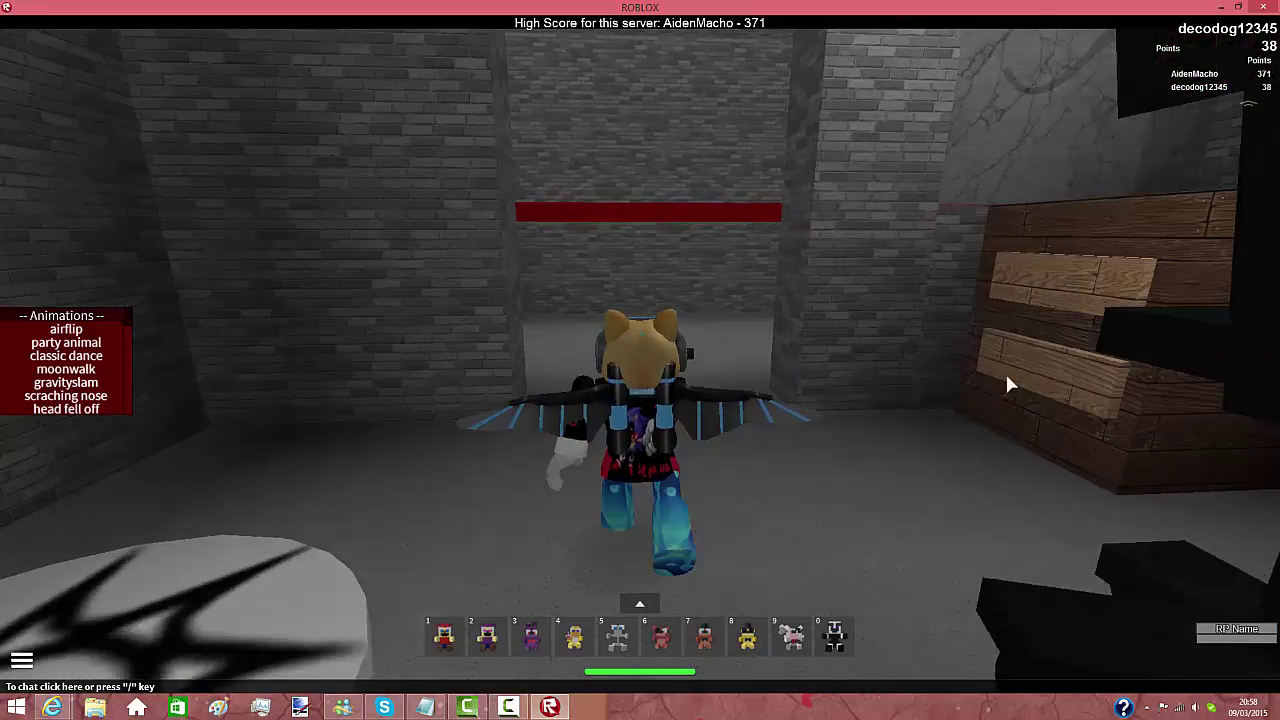
key(space)
key(w)
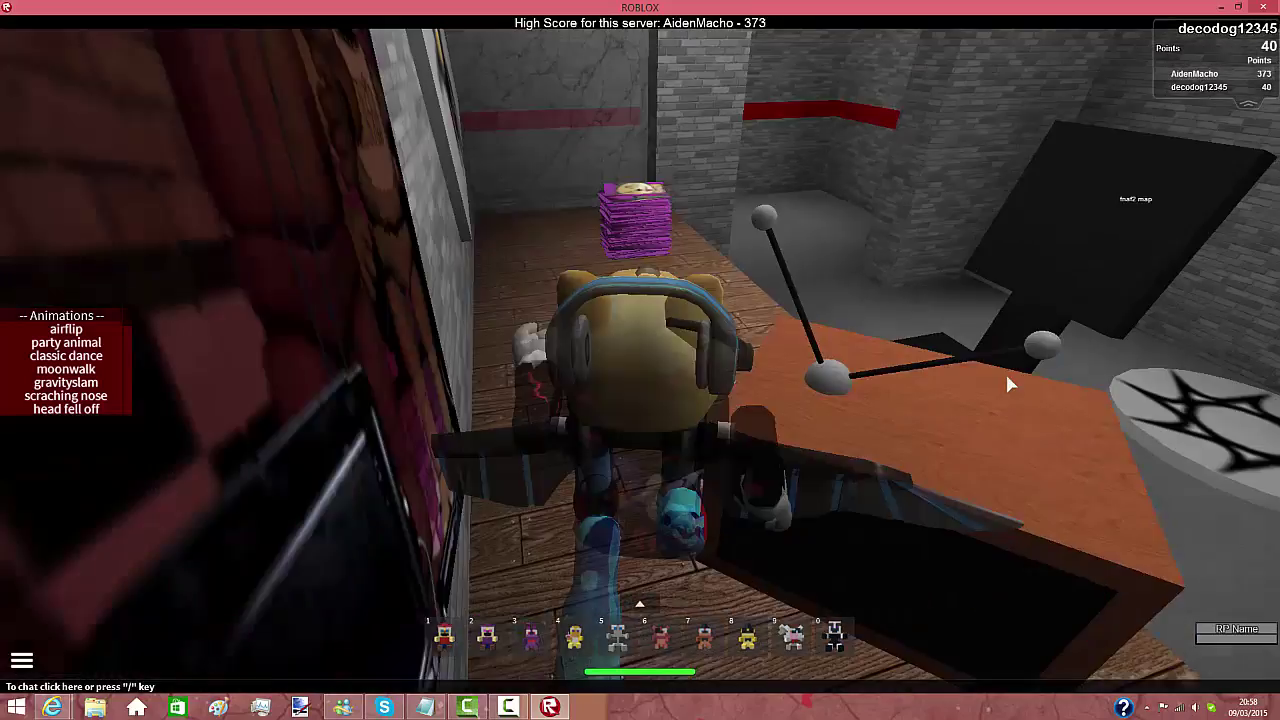
key(w)
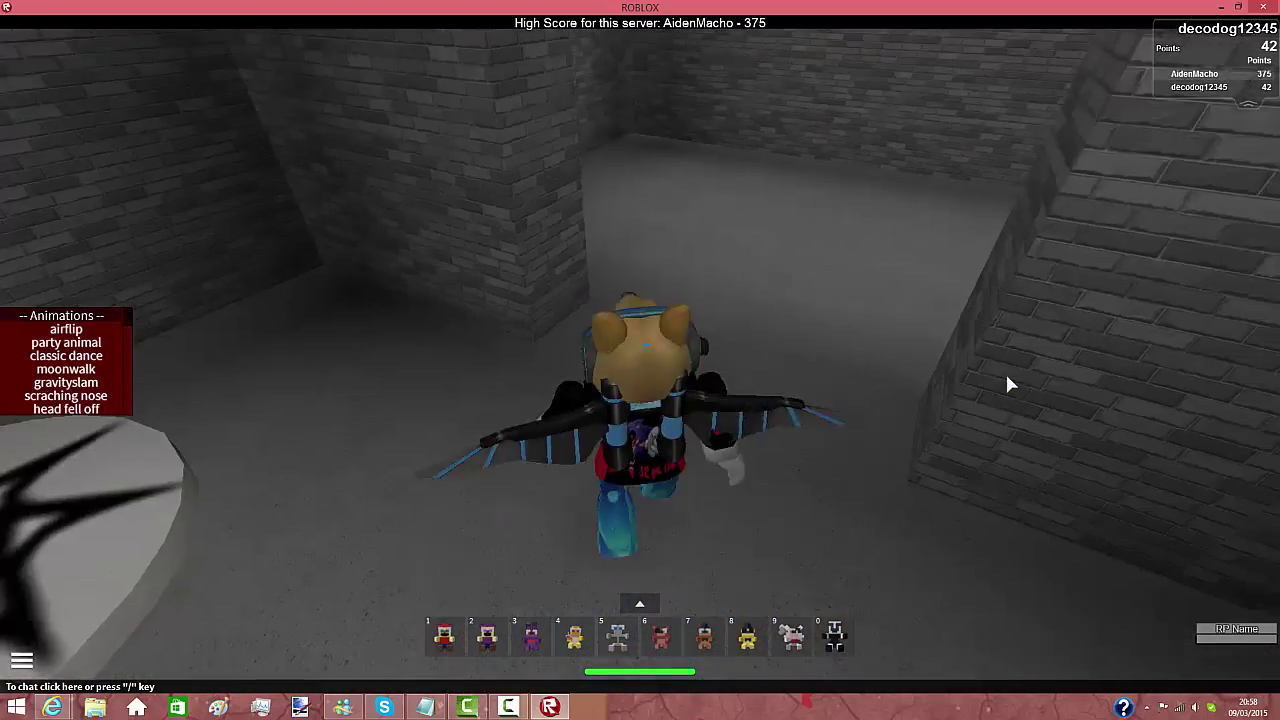
key(w)
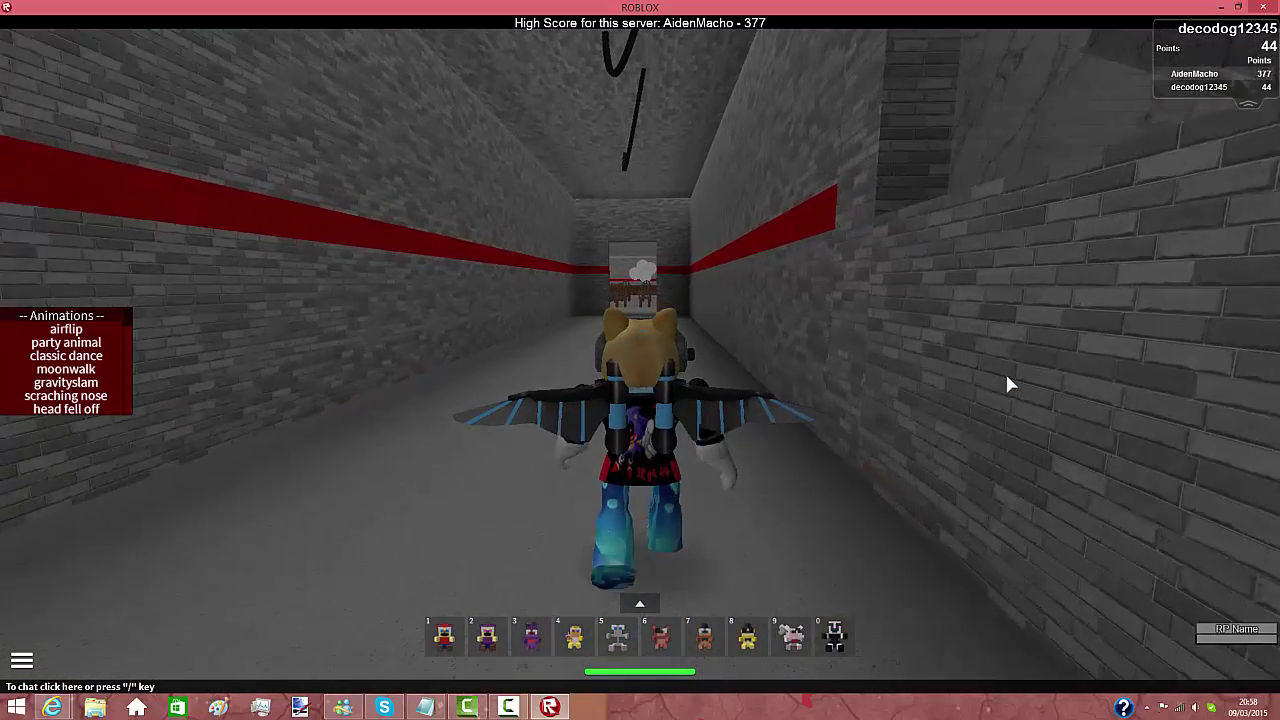
key(w)
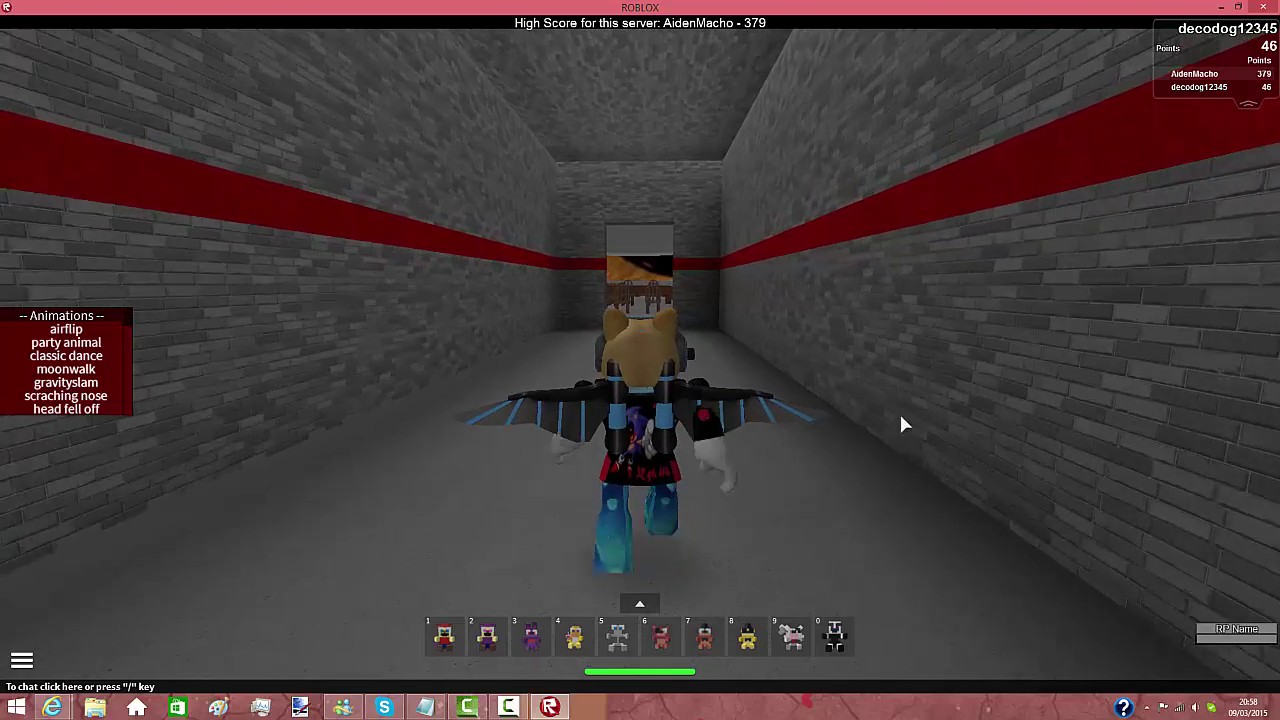
key(s)
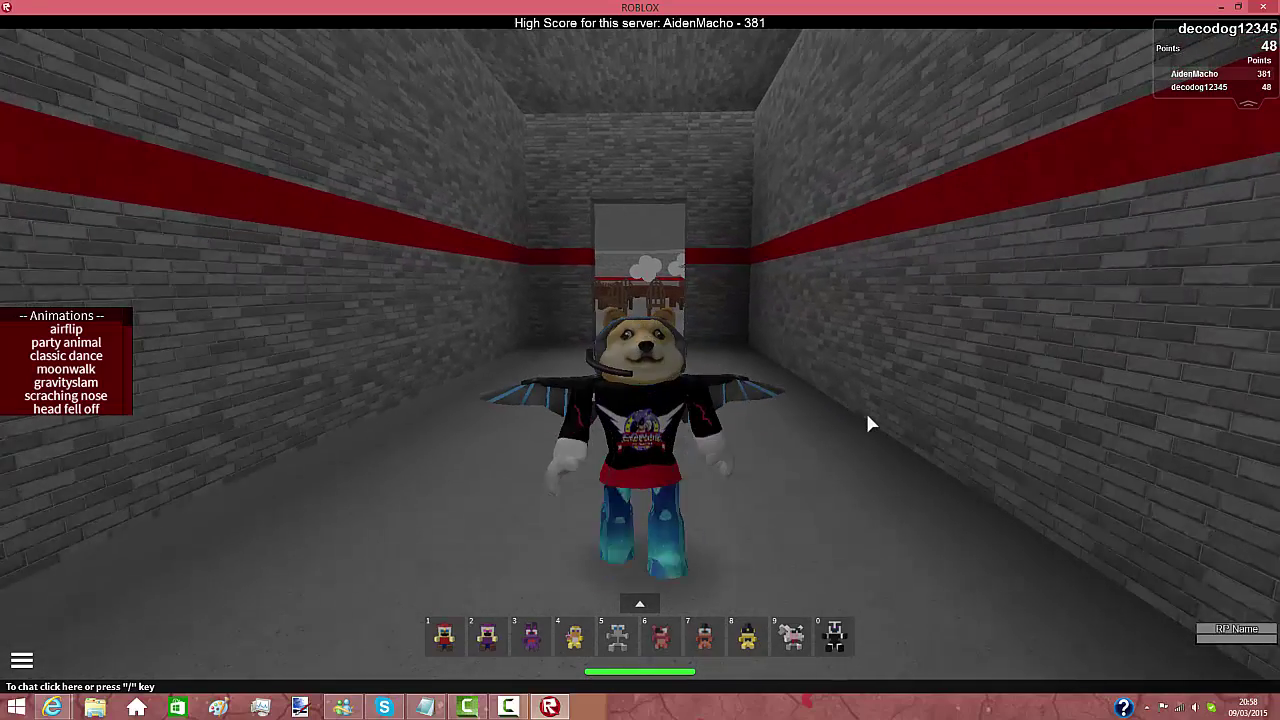
key(w)
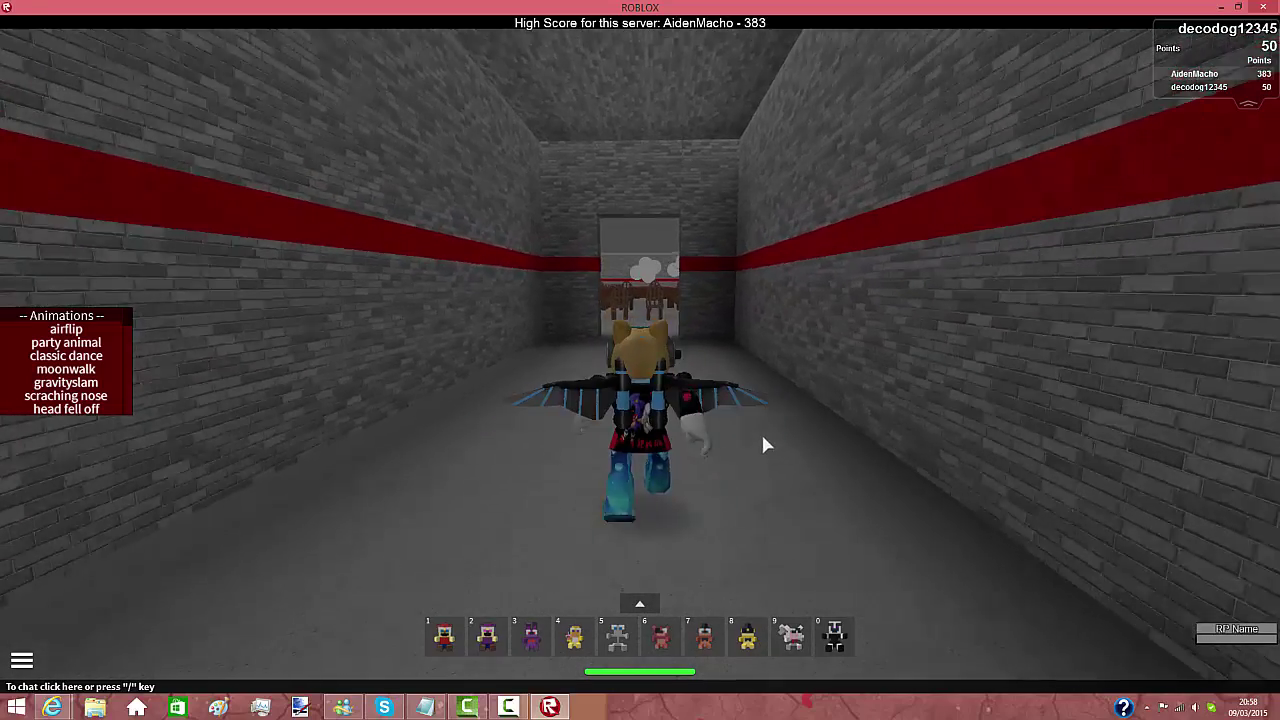
key(w)
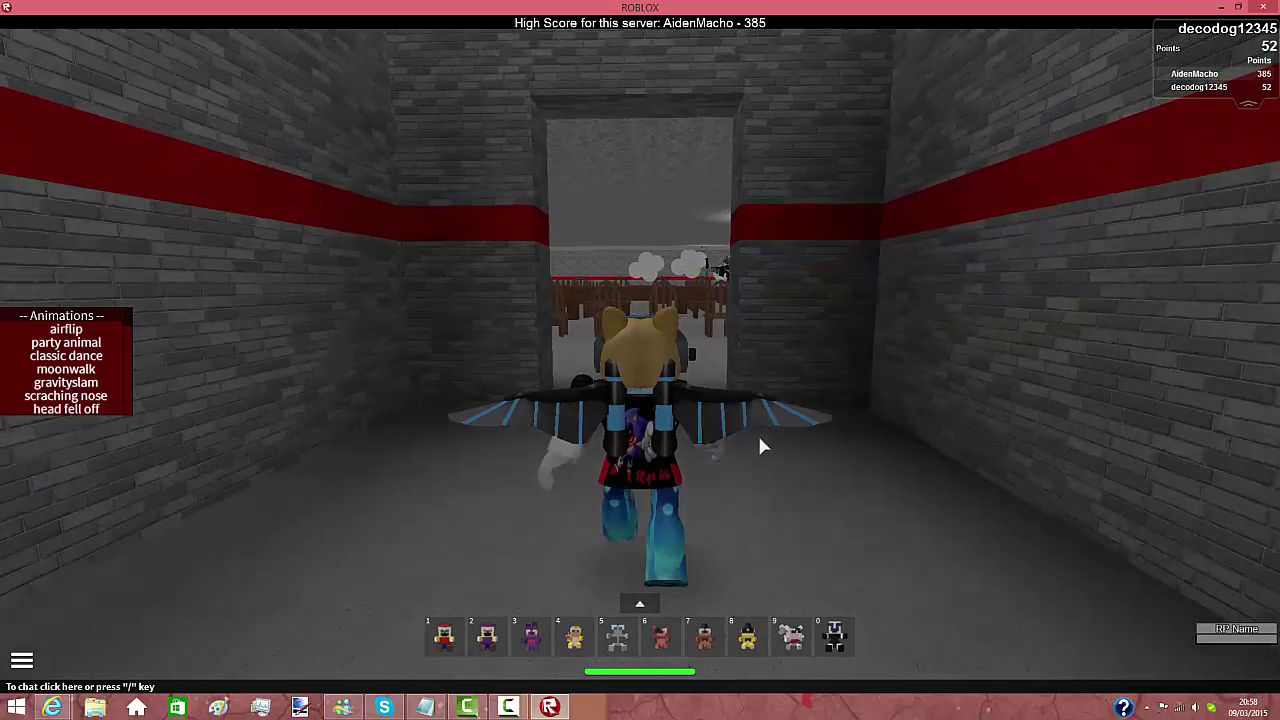
Fly the avatar over the dining hall's long tables and the chairs by the wall
key(s)
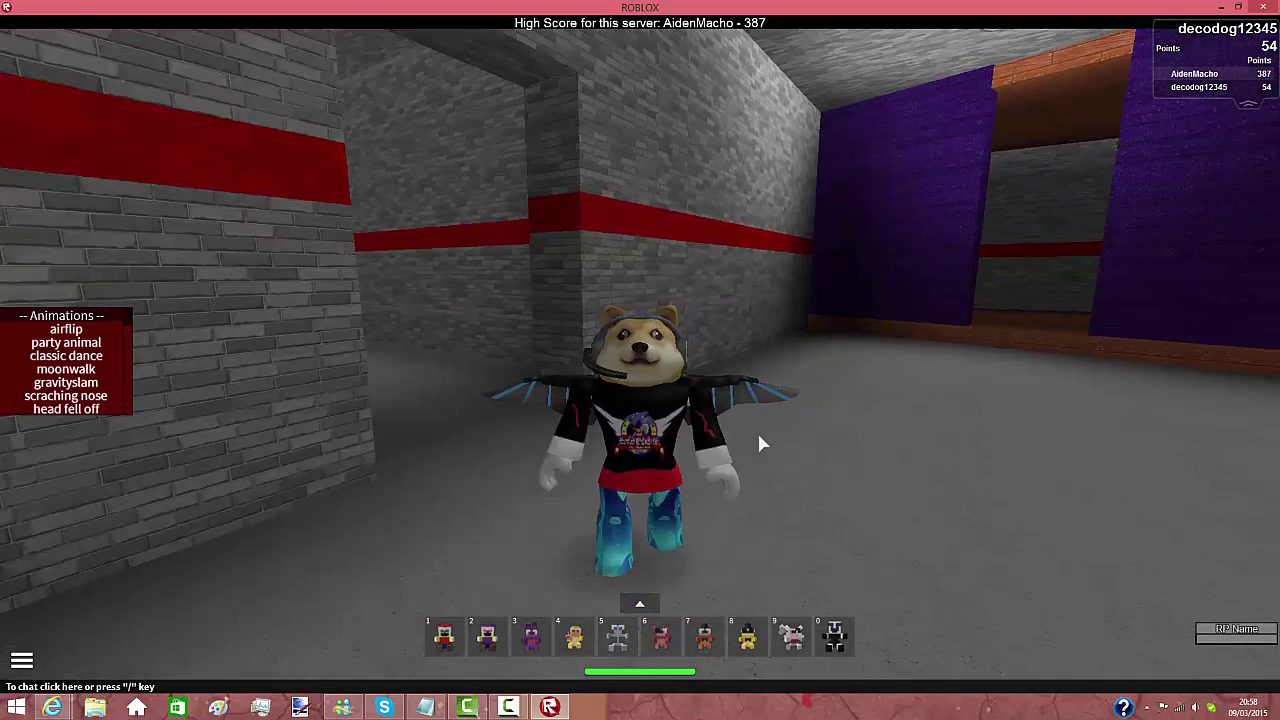
key(d)
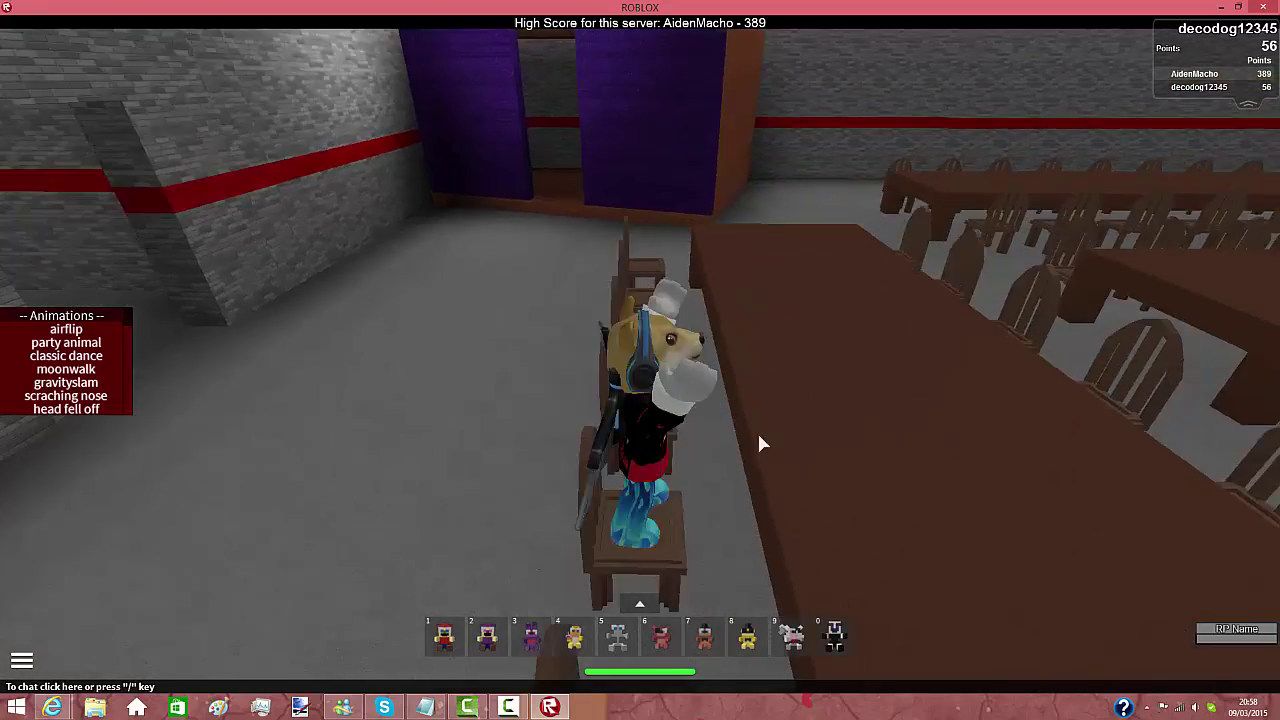
key(w)
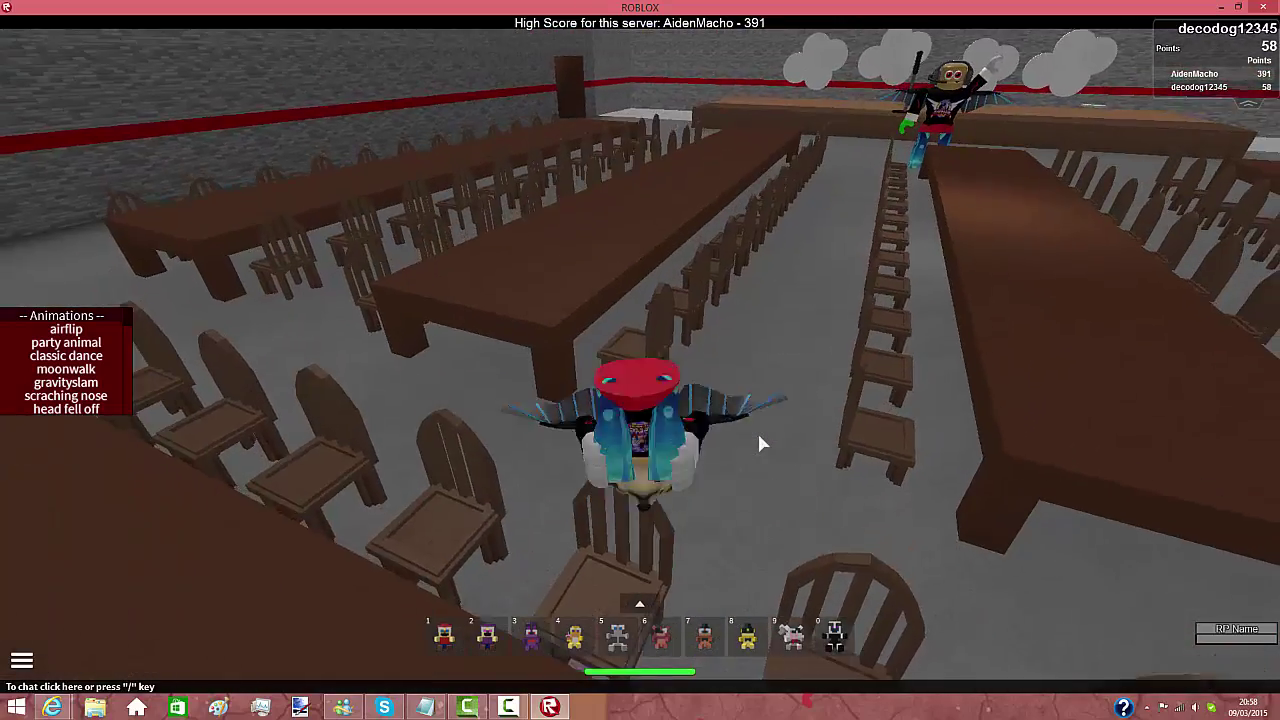
key(d)
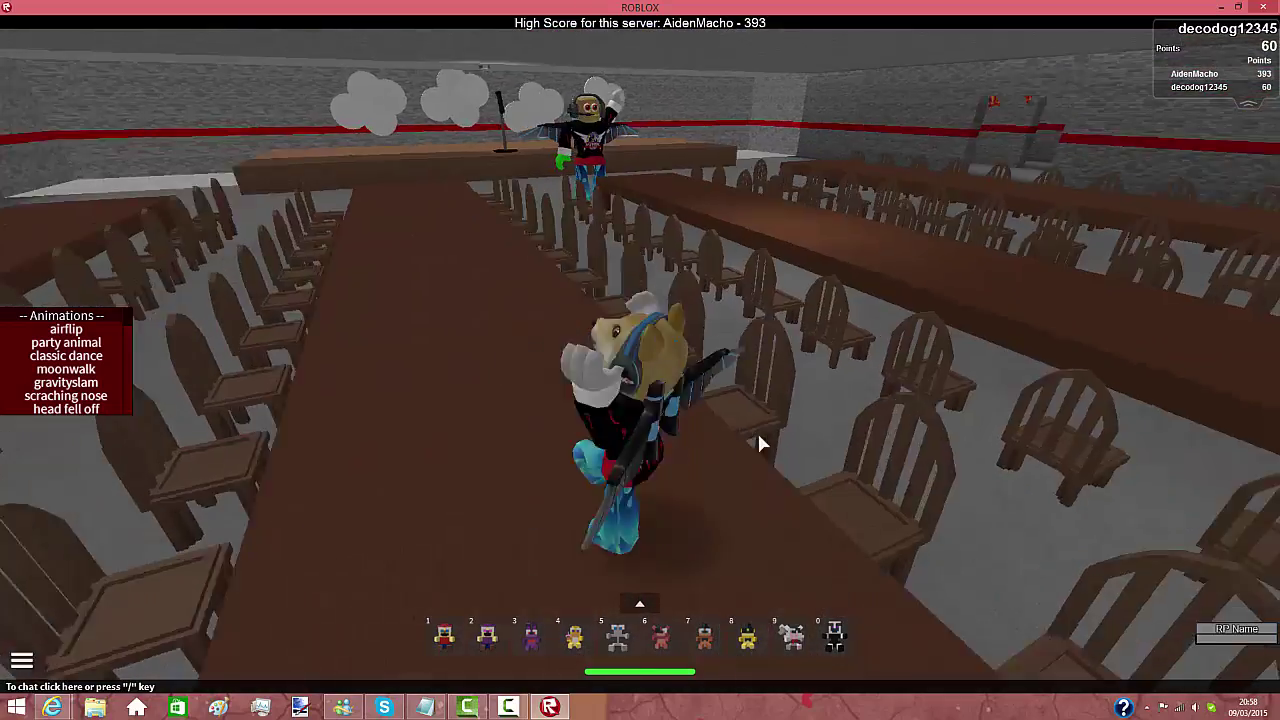
key(a)
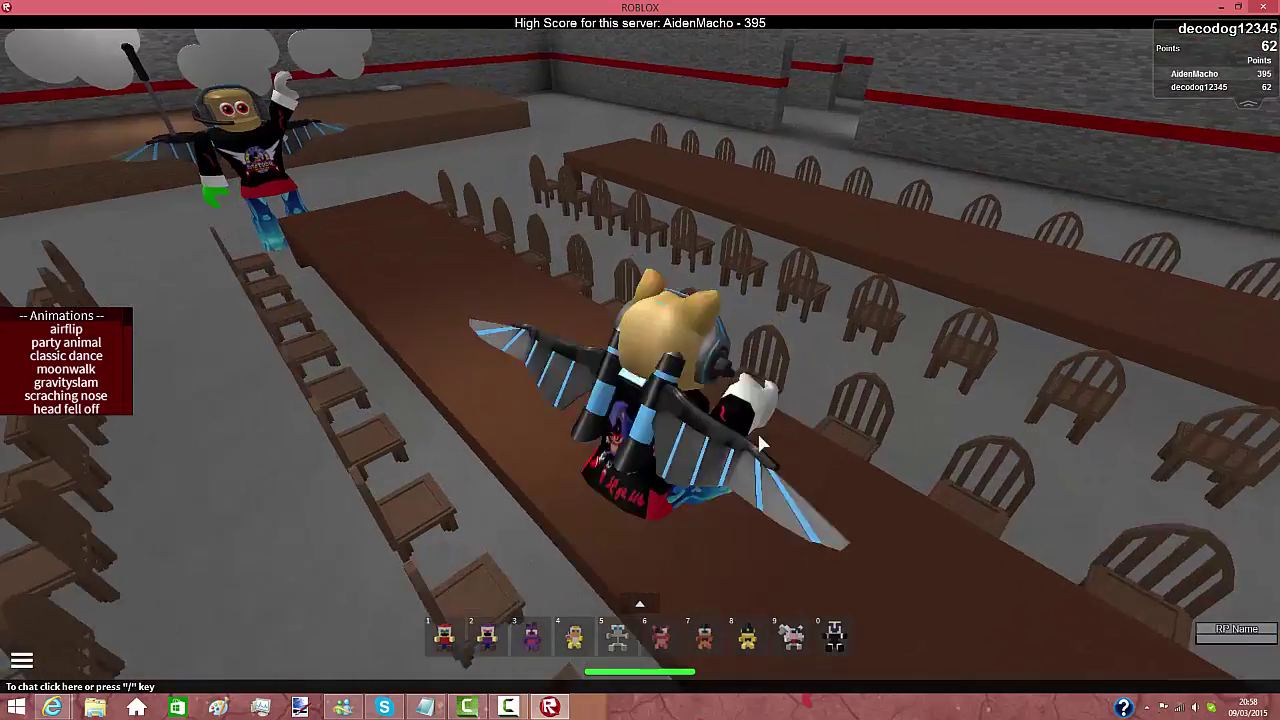
key(w)
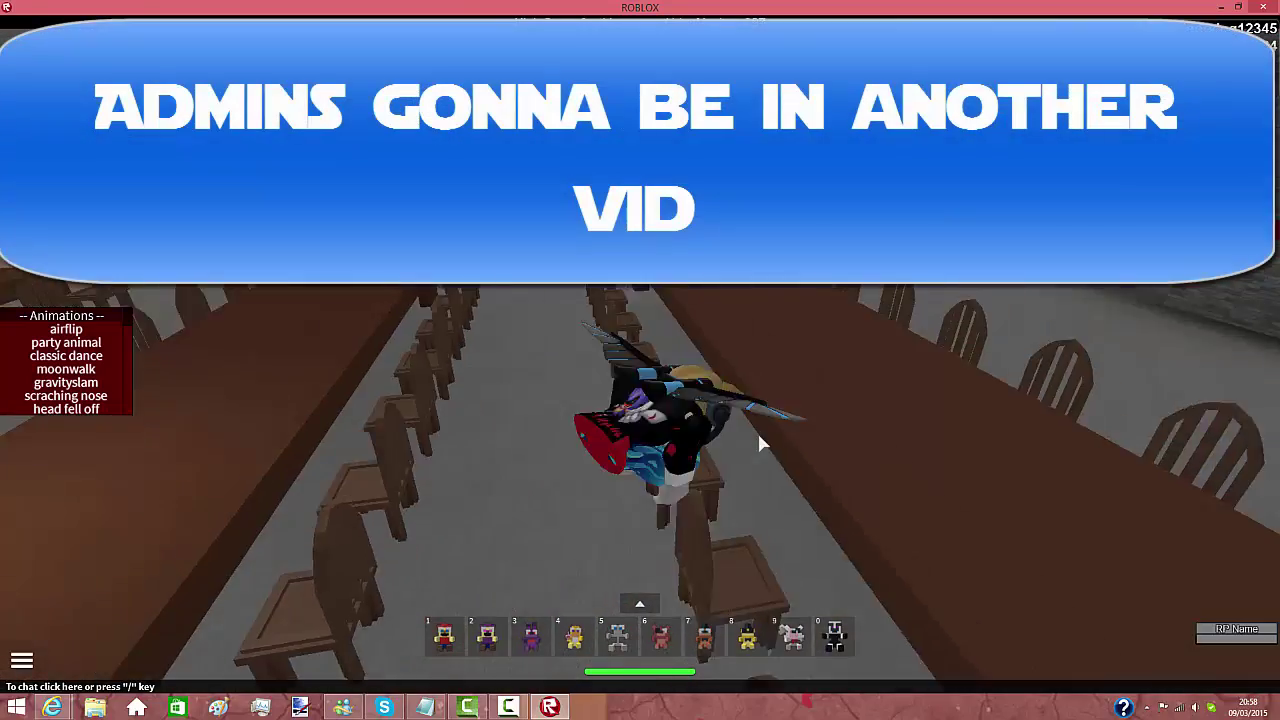
key(a)
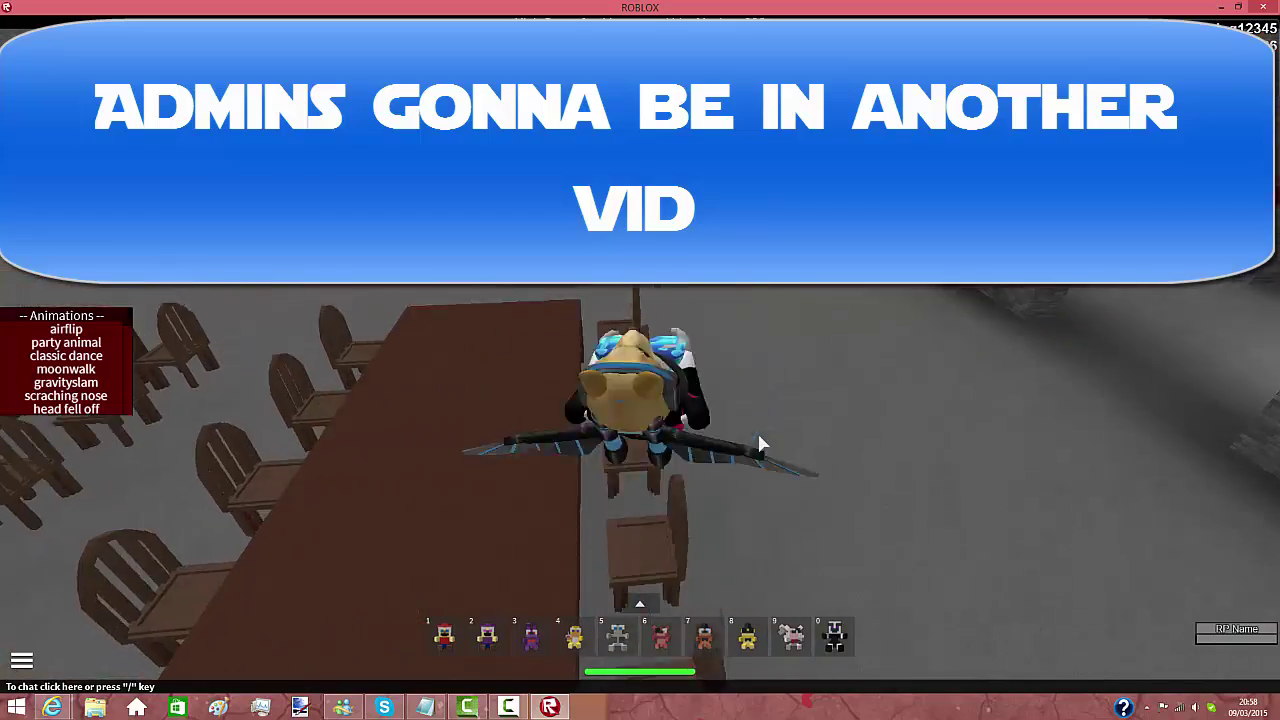
key(a)
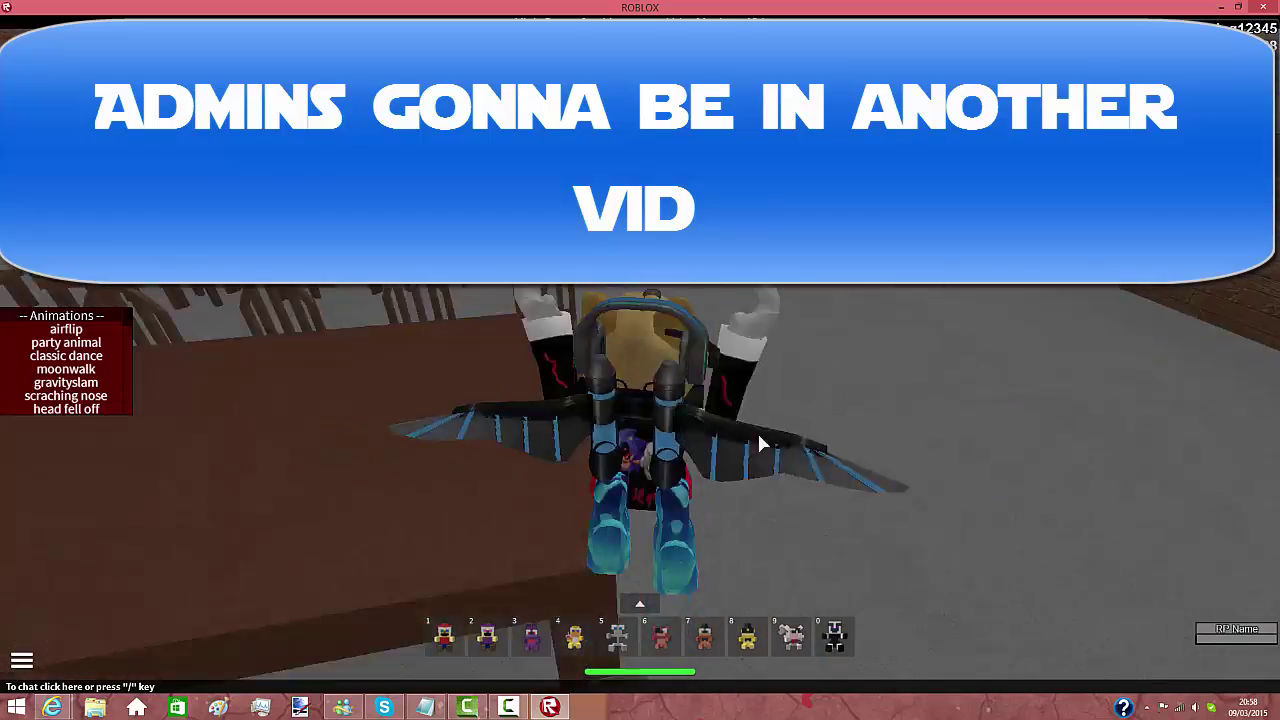
key(w)
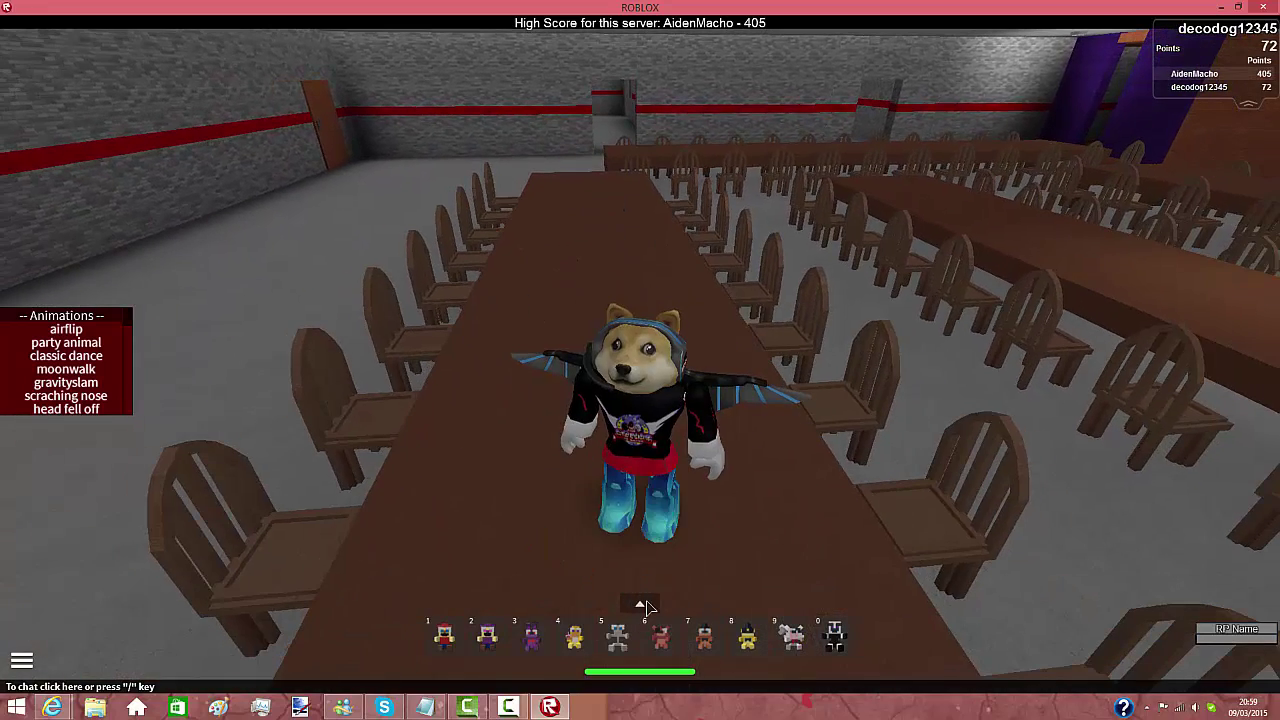
Move the guitar, Mic and sPhone gear from the backpack into the hotbar
click(639, 604)
key(w)
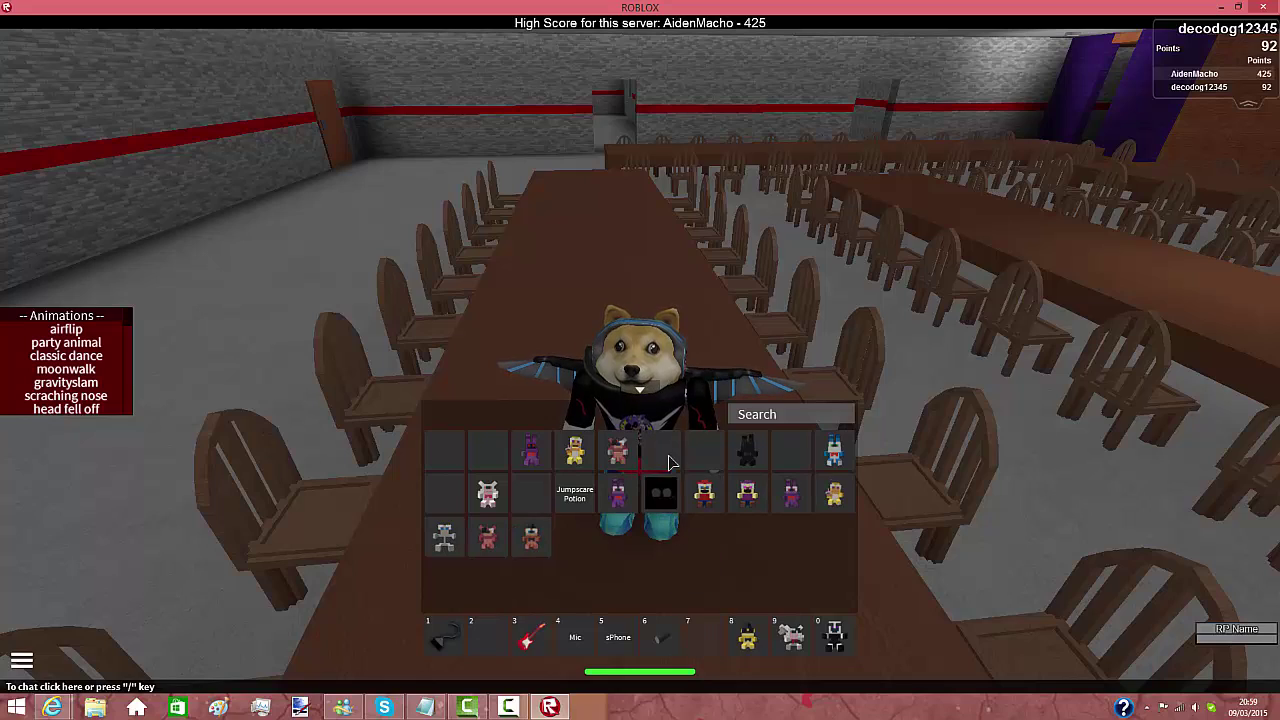
key(grave)
key(w)
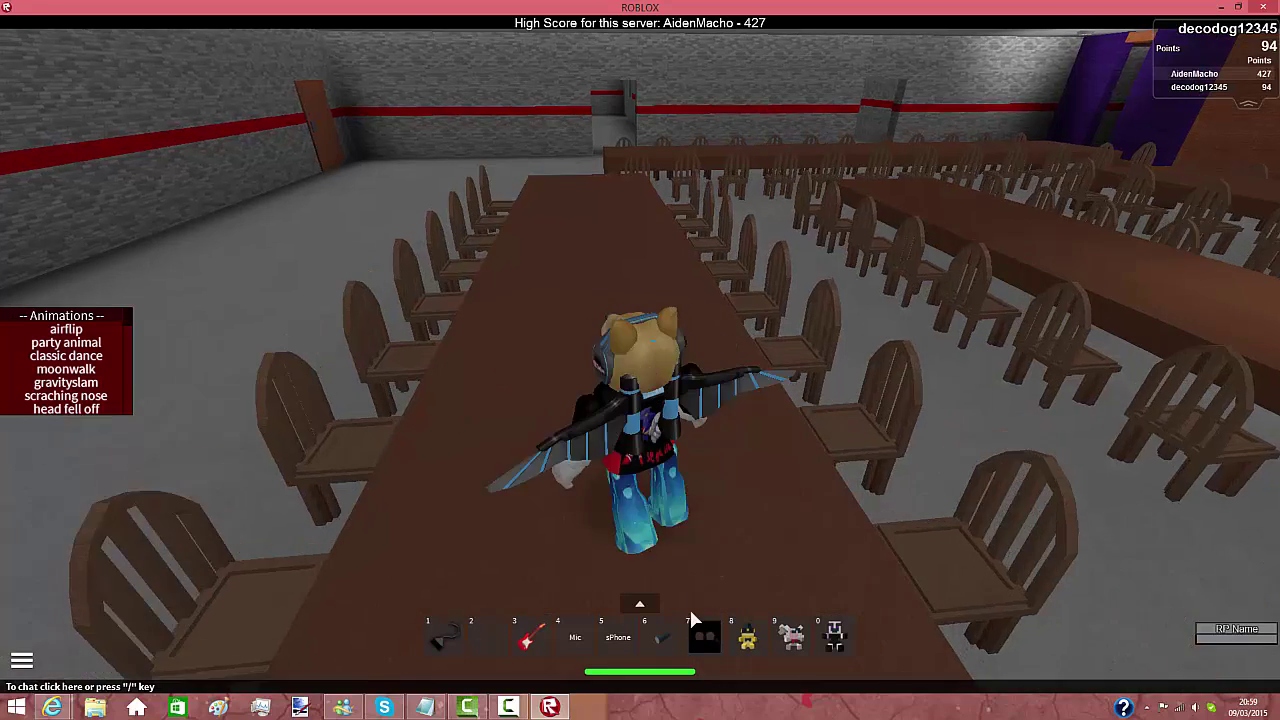
Put on the Freddy head mask and take it off while walking toward the doorway
key(6)
key(w)
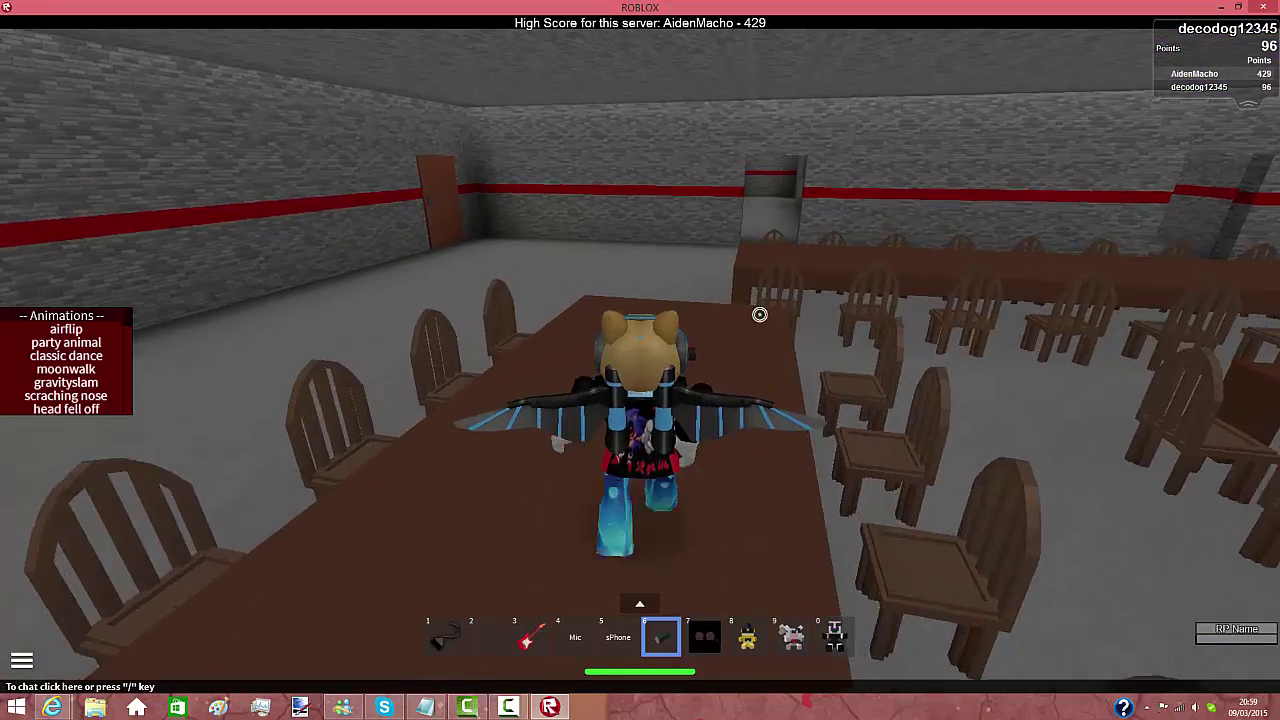
key(w)
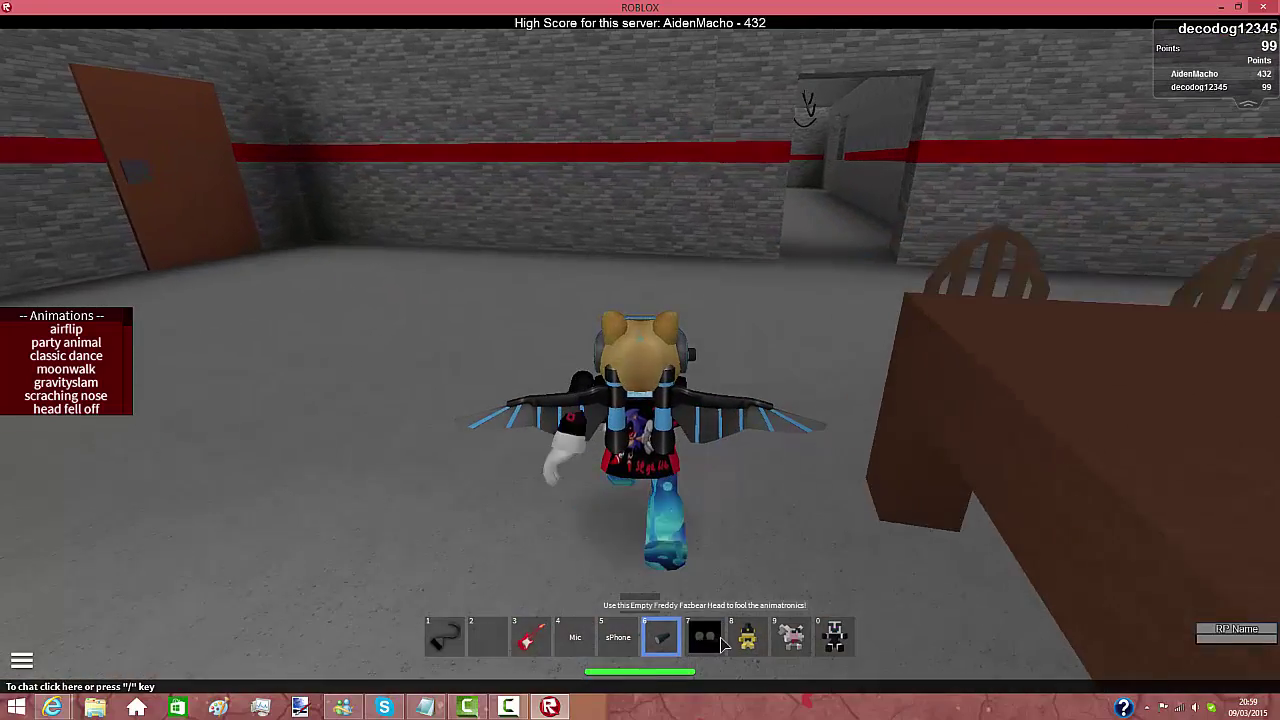
click(724, 638)
click(783, 442)
key(w)
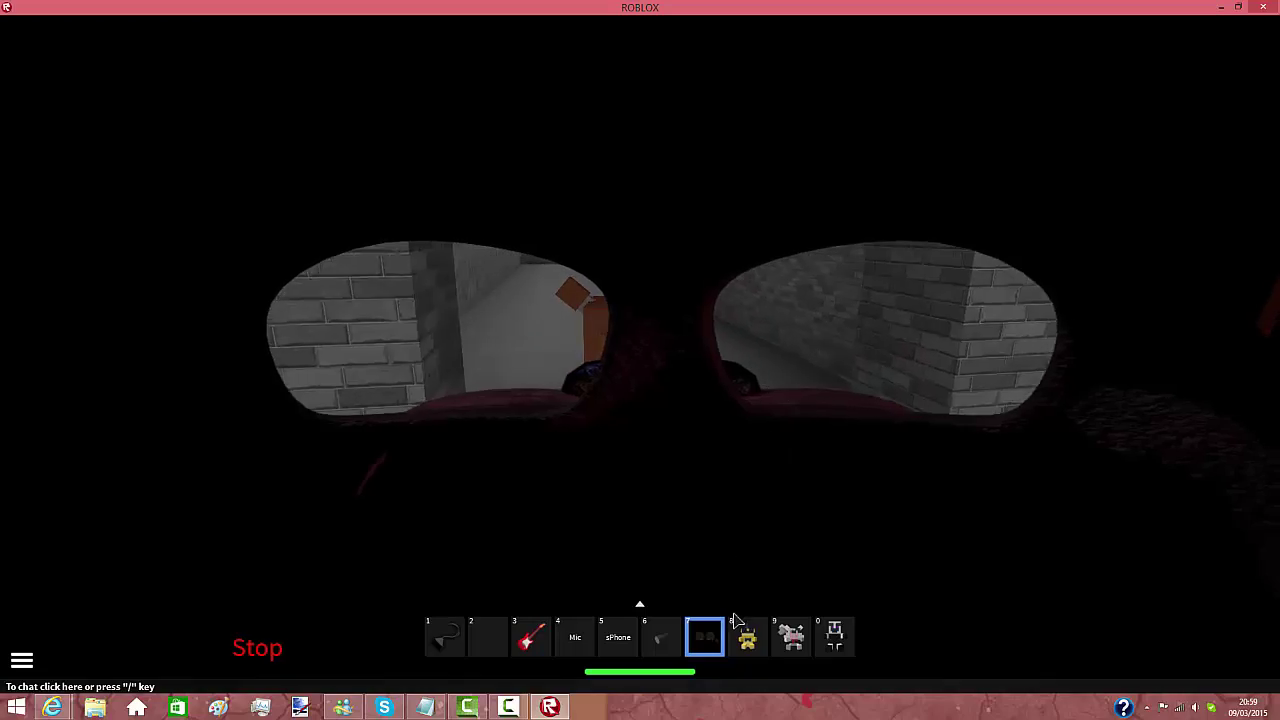
click(704, 636)
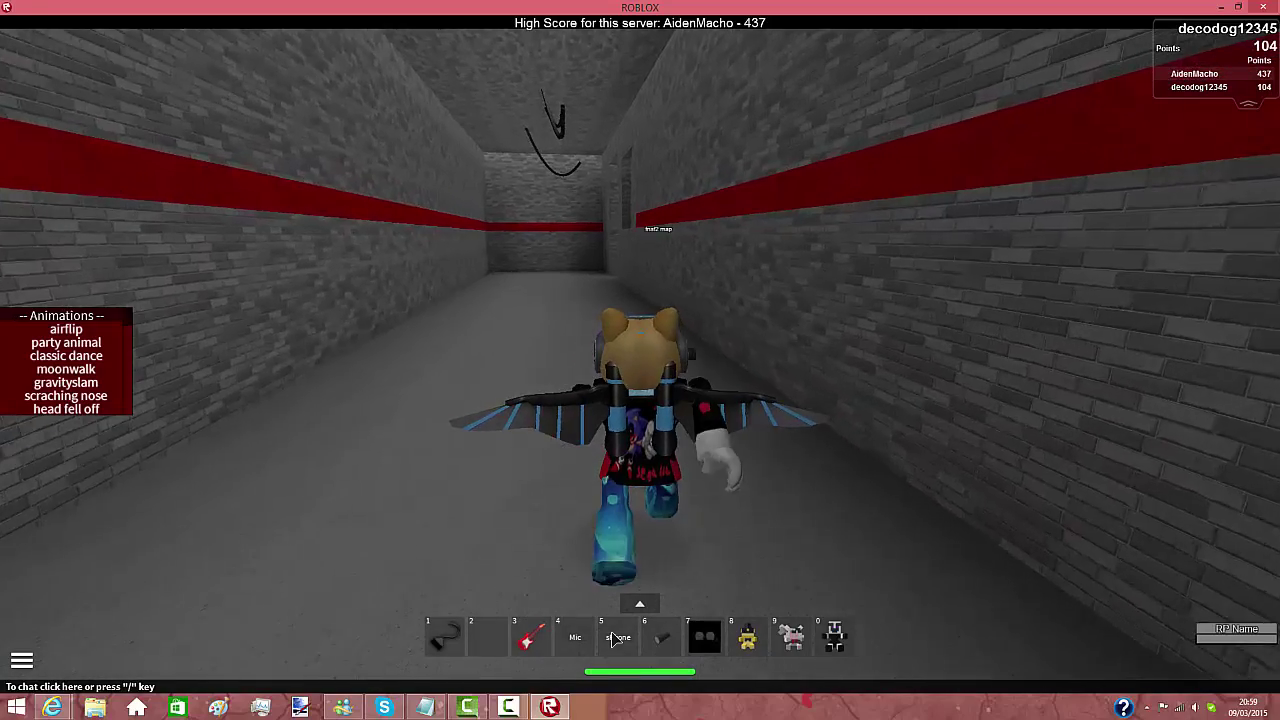
Equip the sPhone, browse its background colour choices, and return to its home screen
click(615, 638)
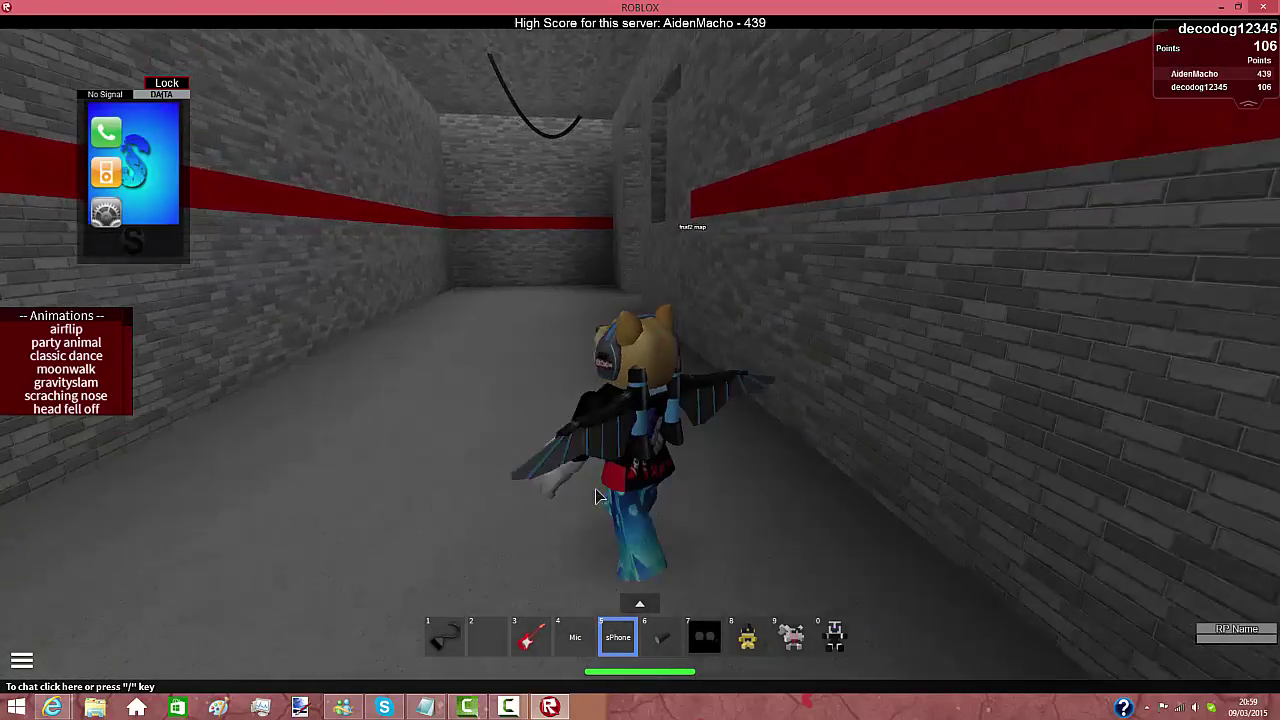
key(s)
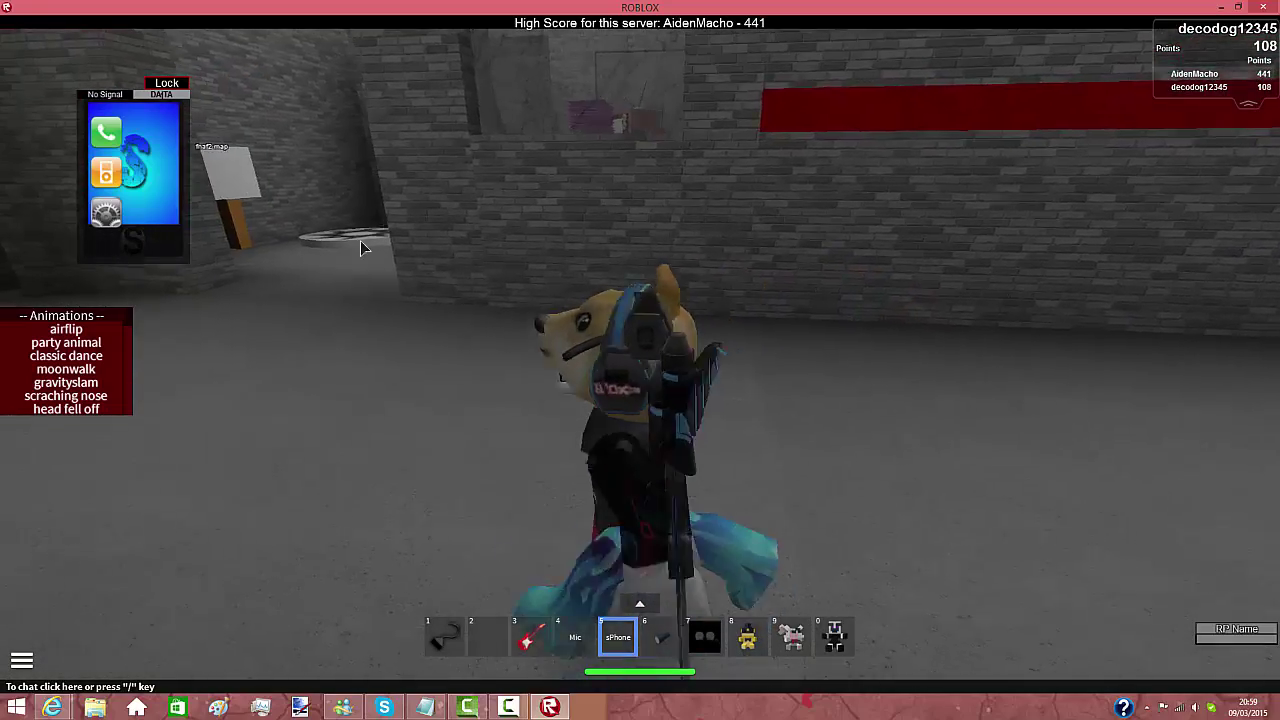
key(w)
click(105, 211)
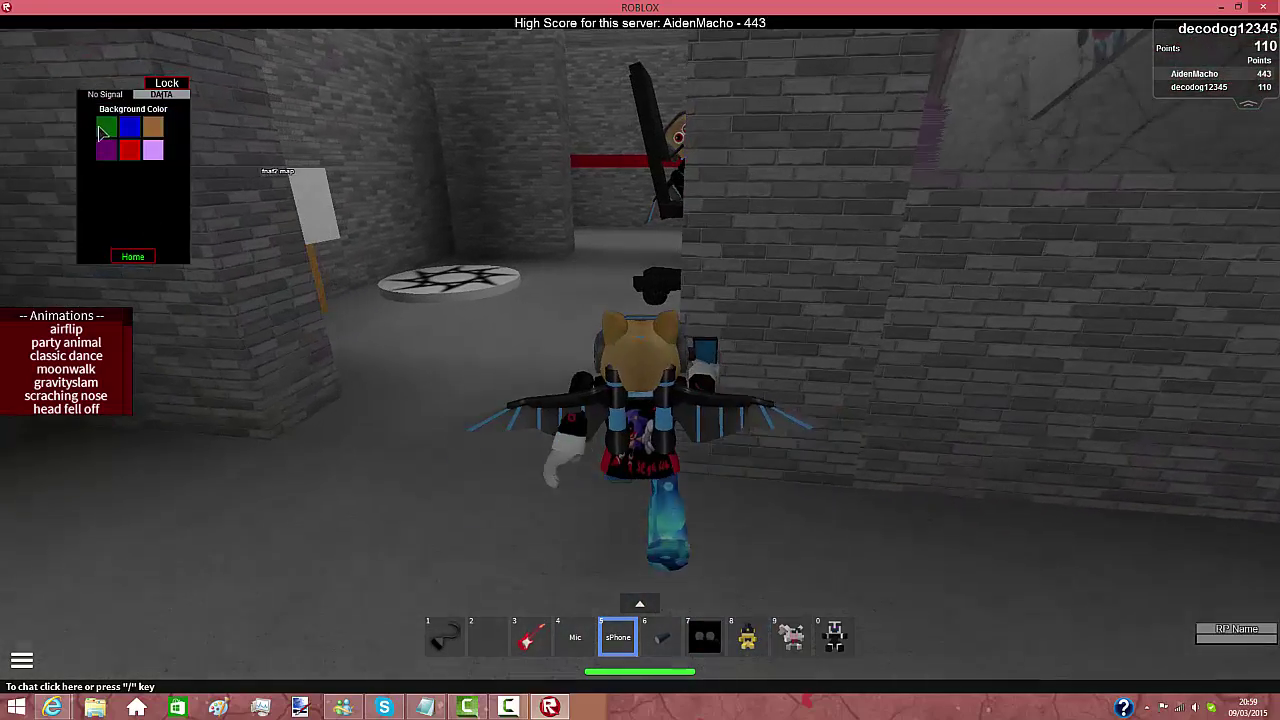
key(w)
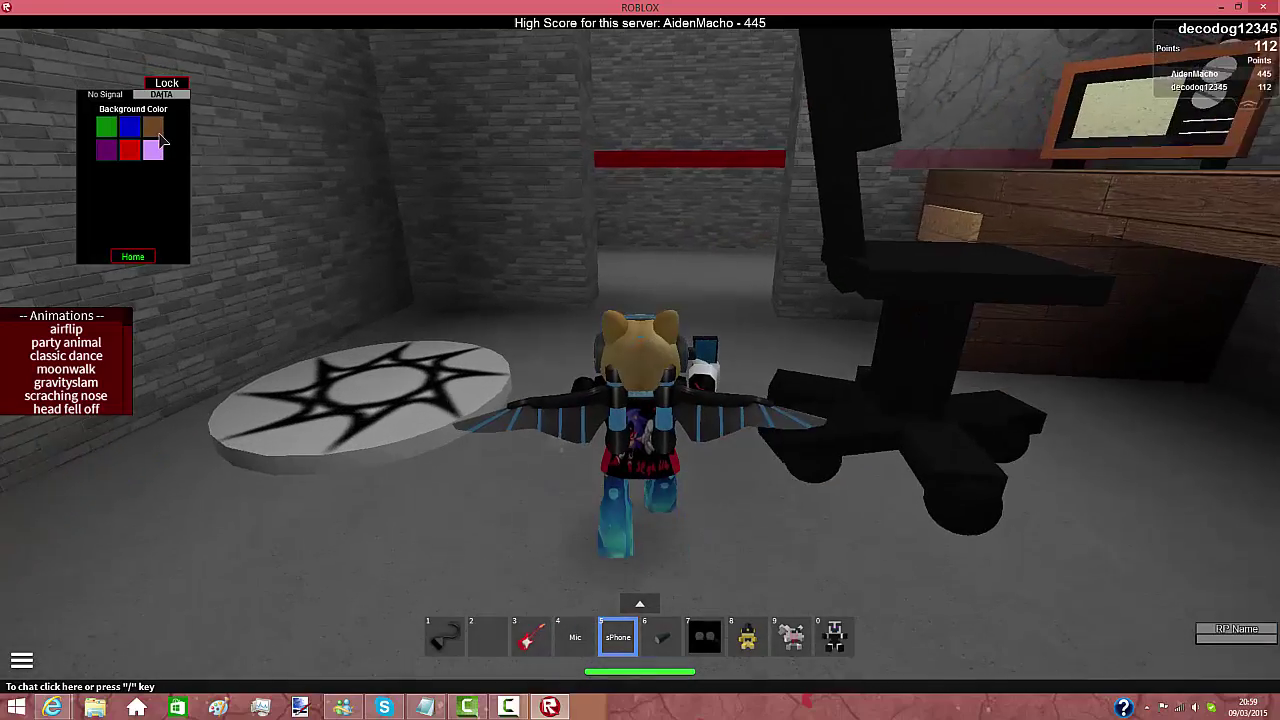
key(a)
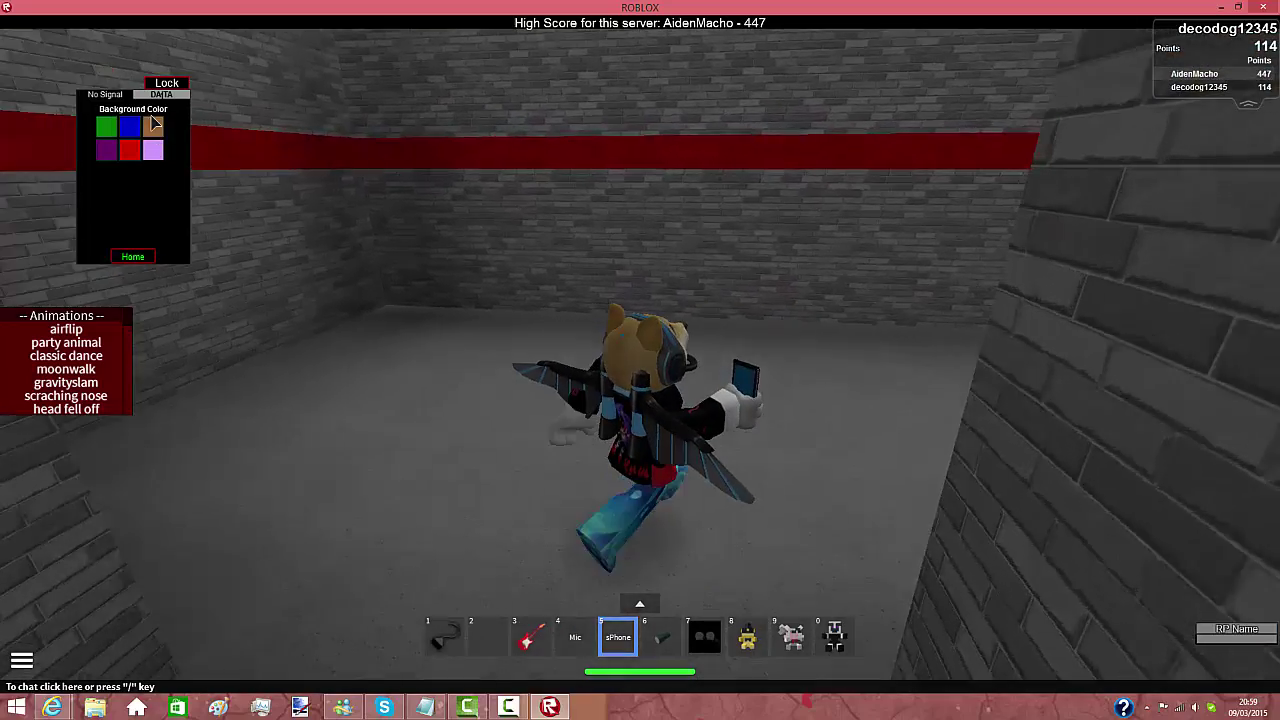
key(s)
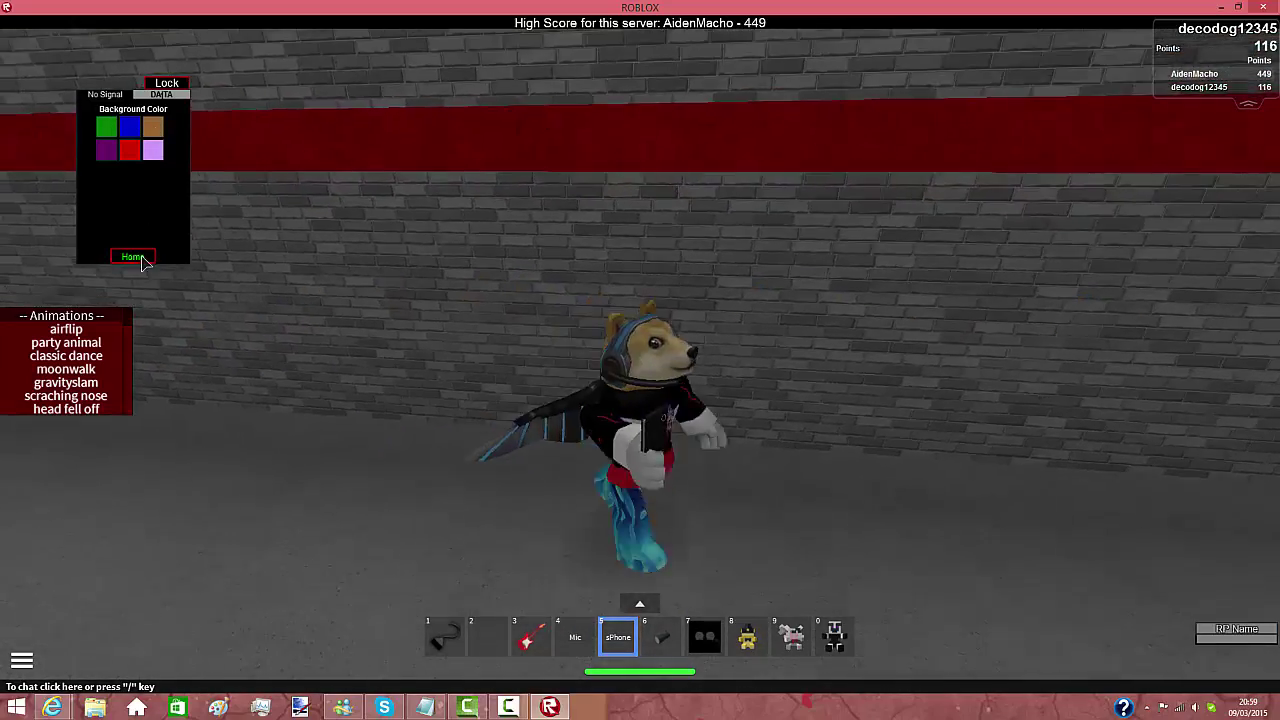
click(133, 257)
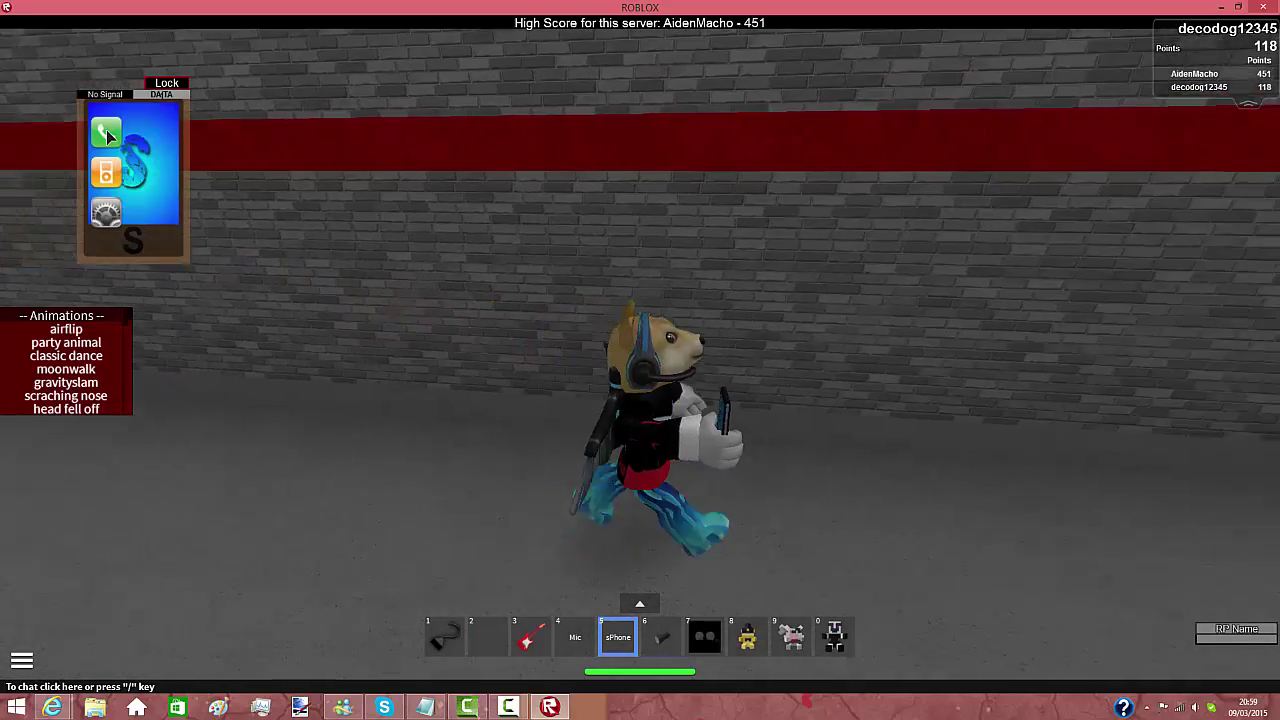
Send 'lol' to a contact from the phone's Contacts, then lock the phone
click(106, 133)
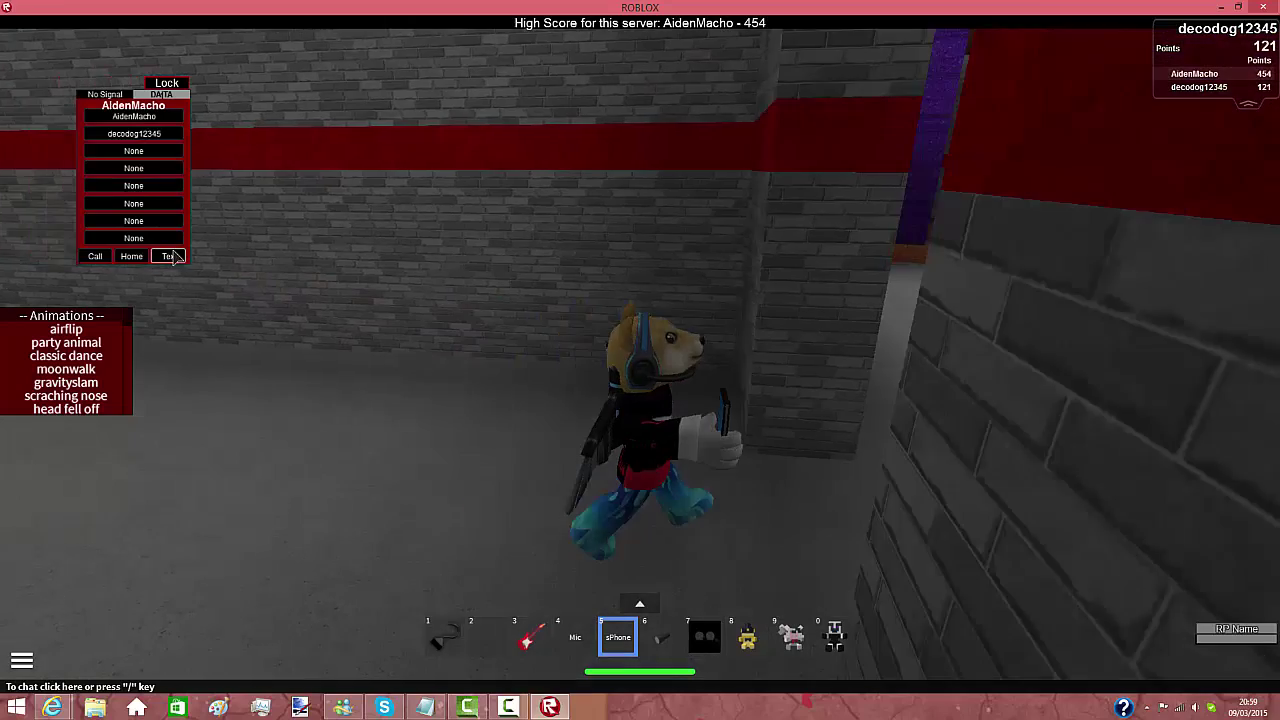
click(169, 256)
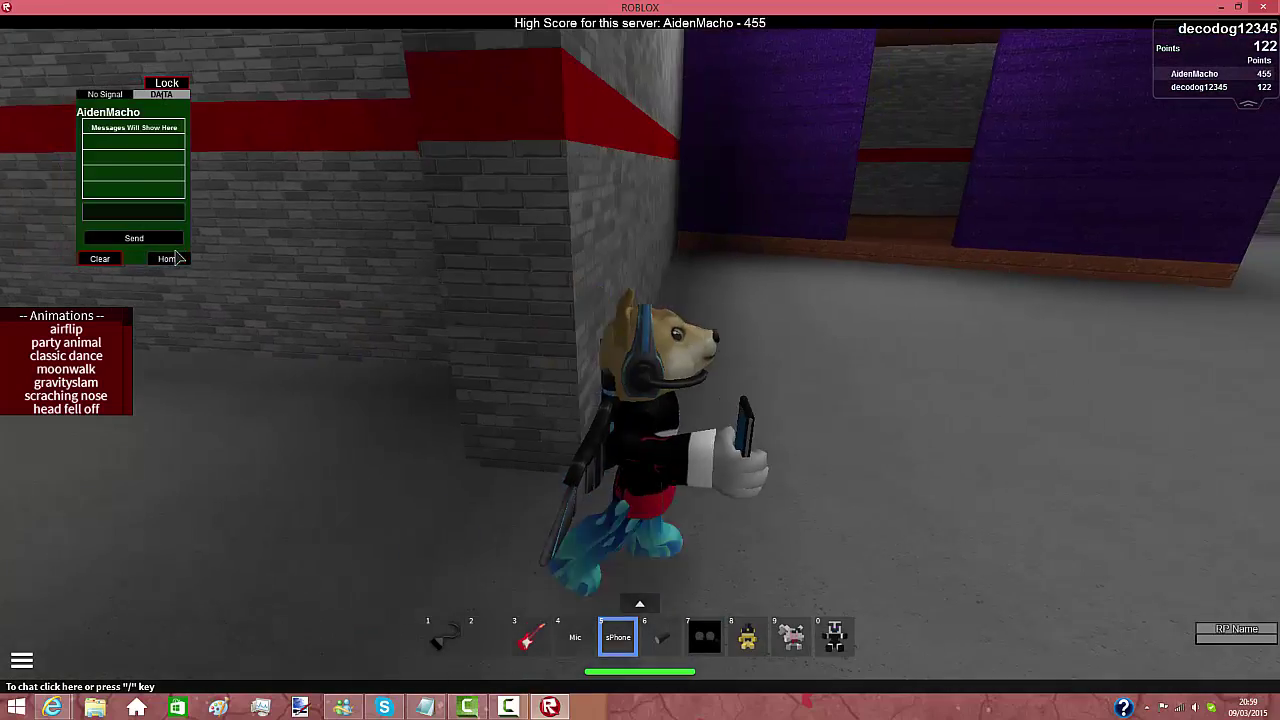
text(s)
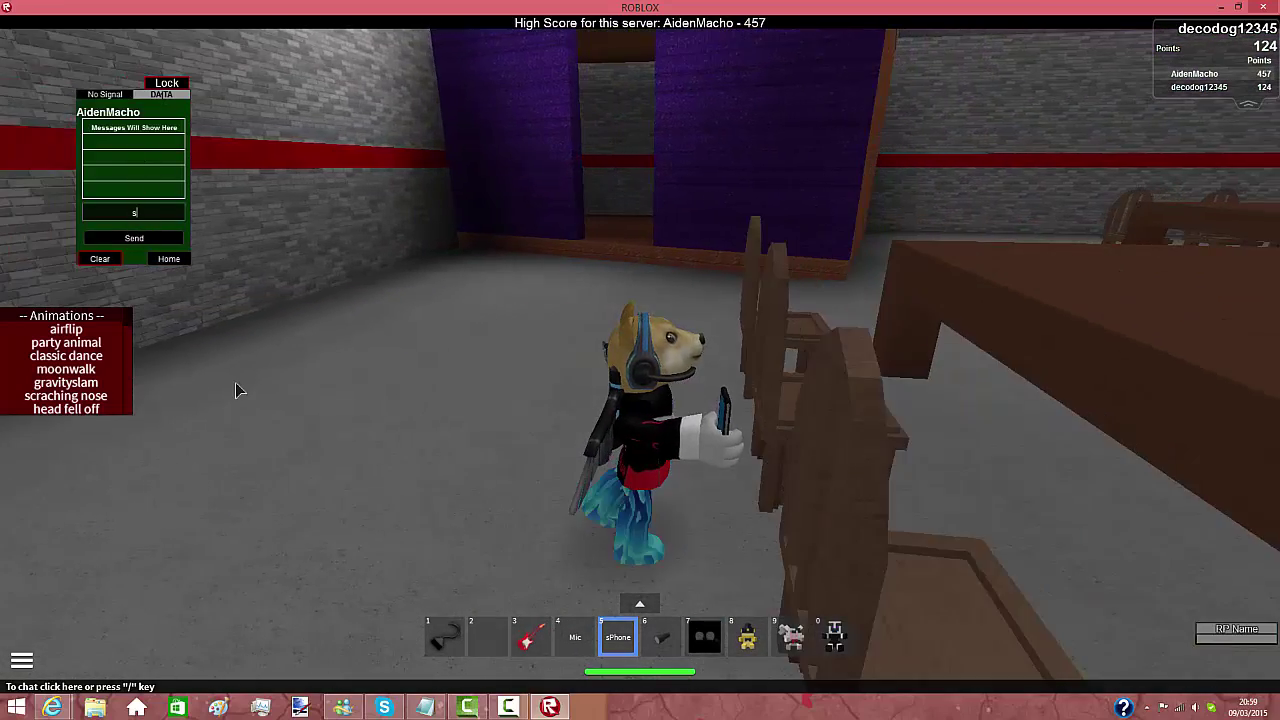
text(w)
text(lol)
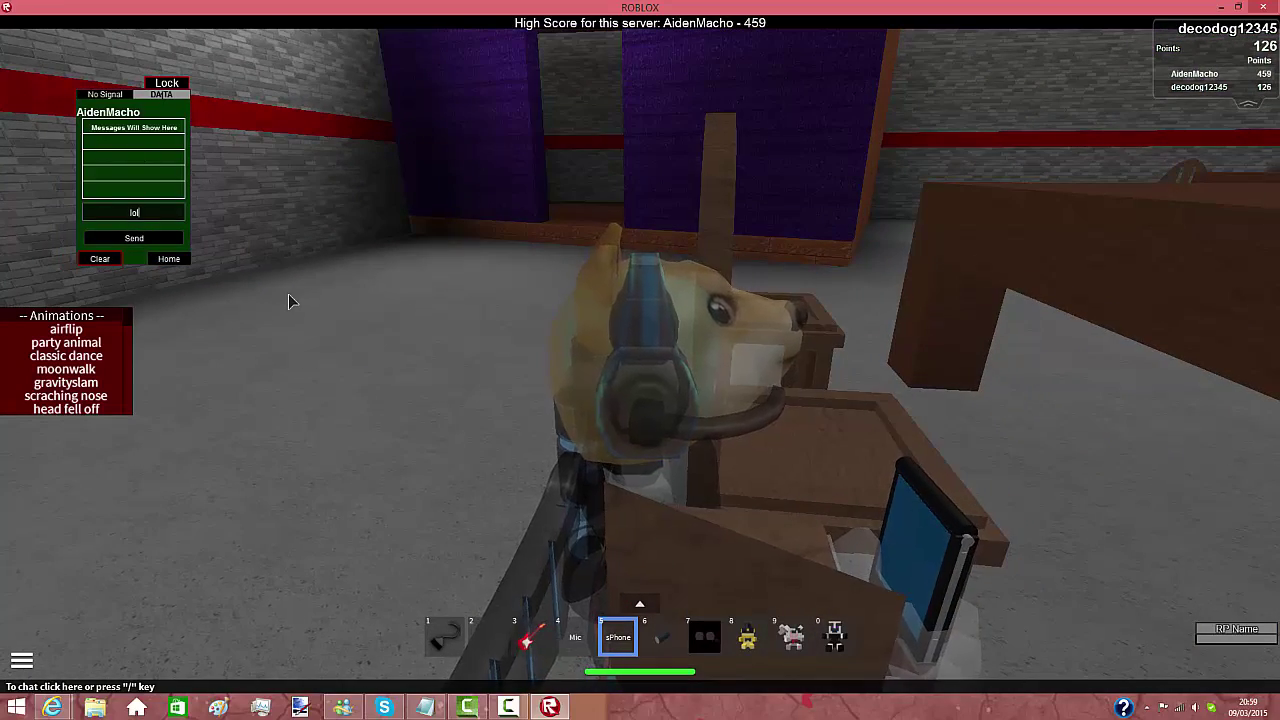
key(Return)
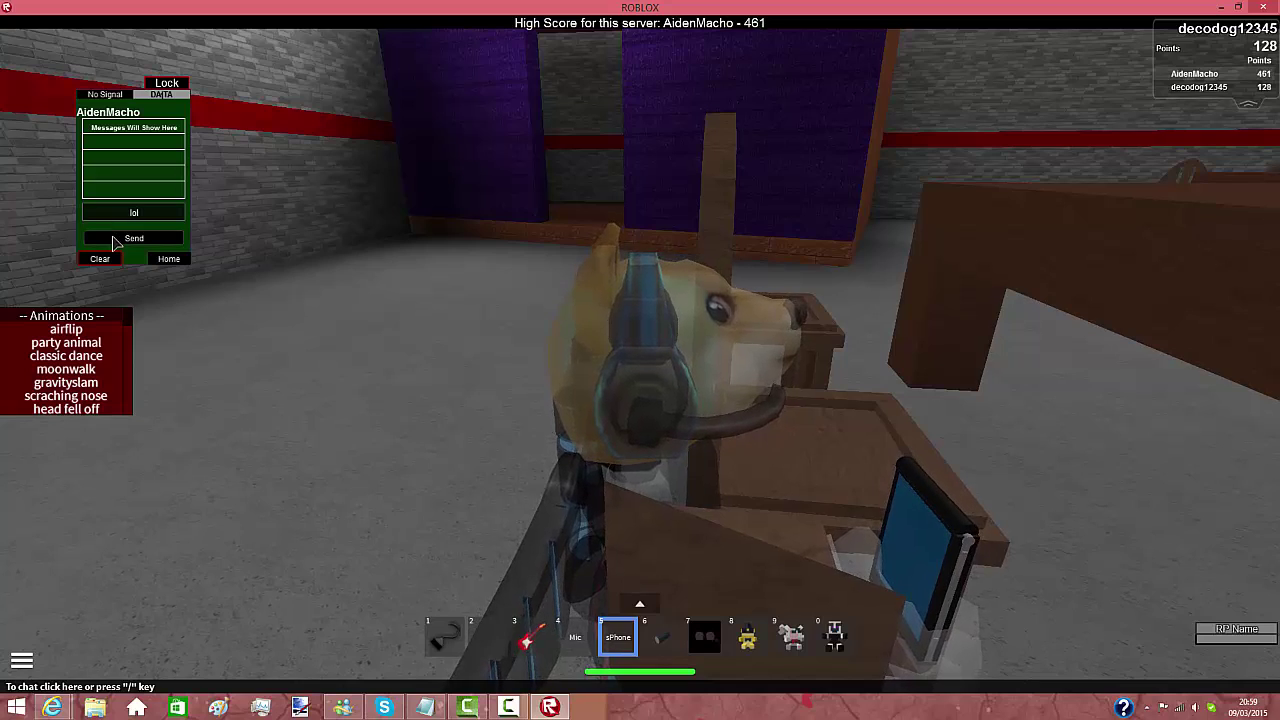
click(115, 242)
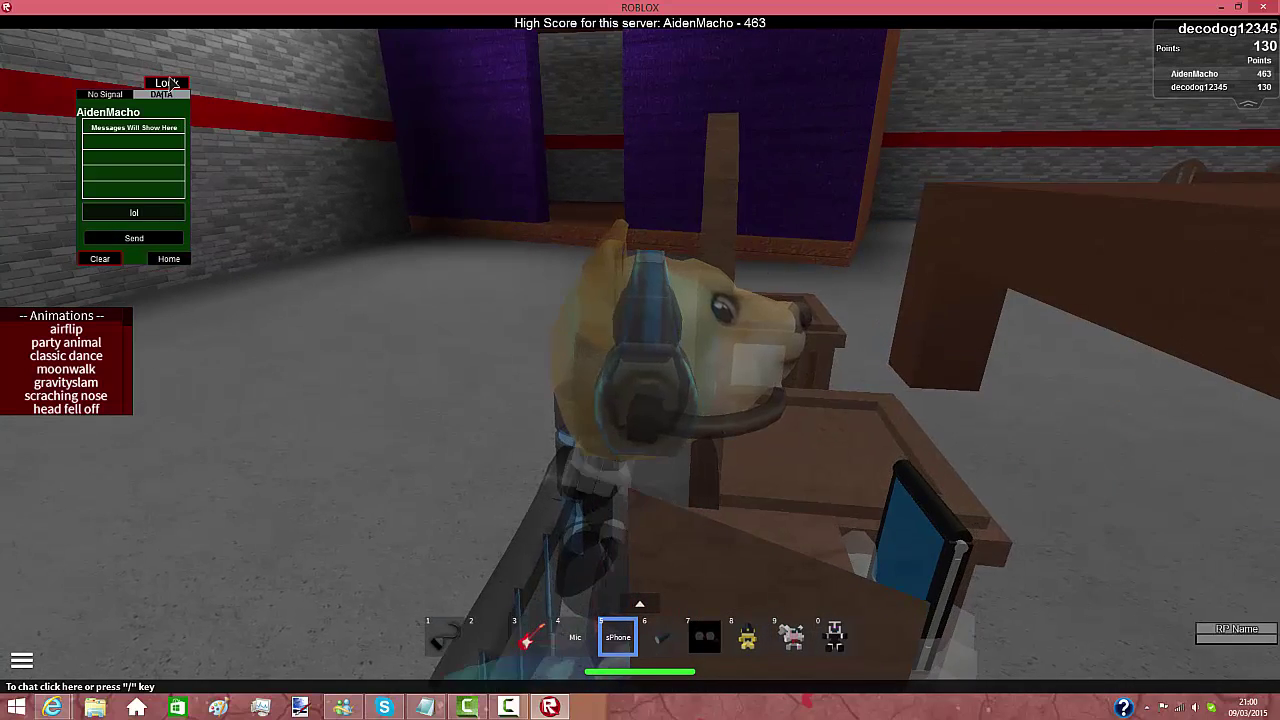
click(167, 84)
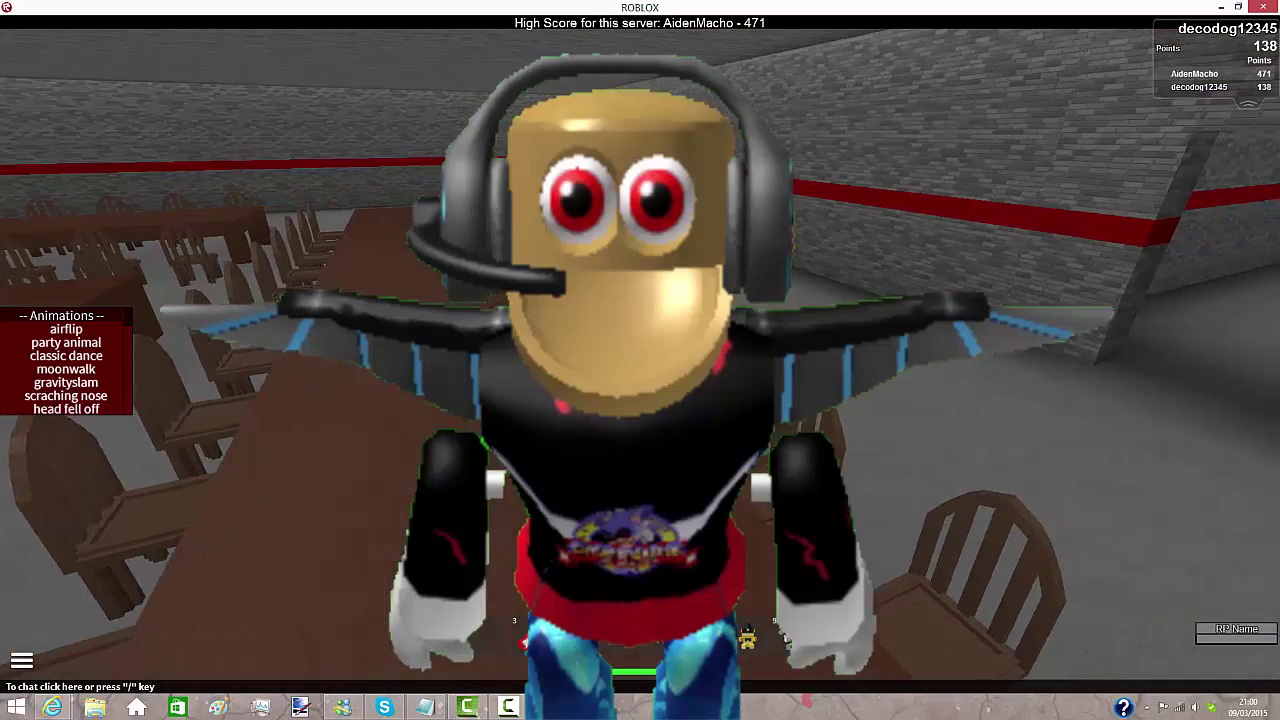
scroll(592, 497, down, 5)
Walk along the brick wall, taking the sPhone out and putting it away again
key(w)
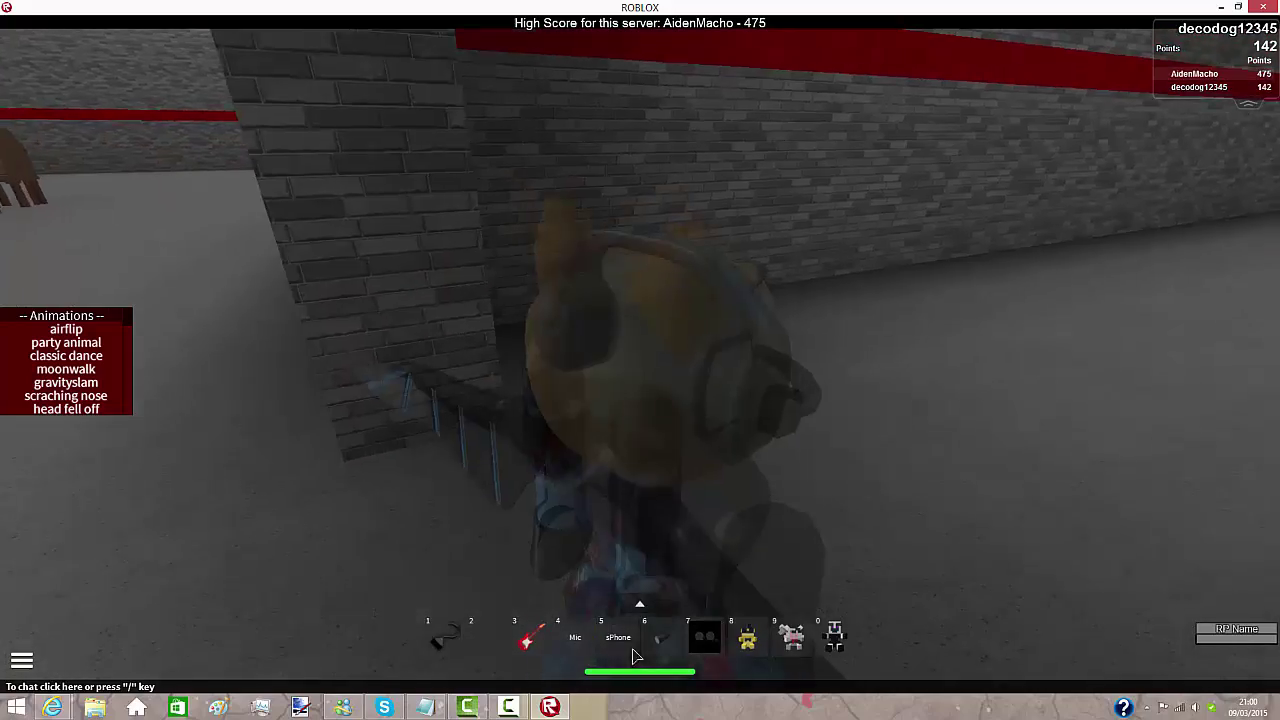
key(5)
key(w)
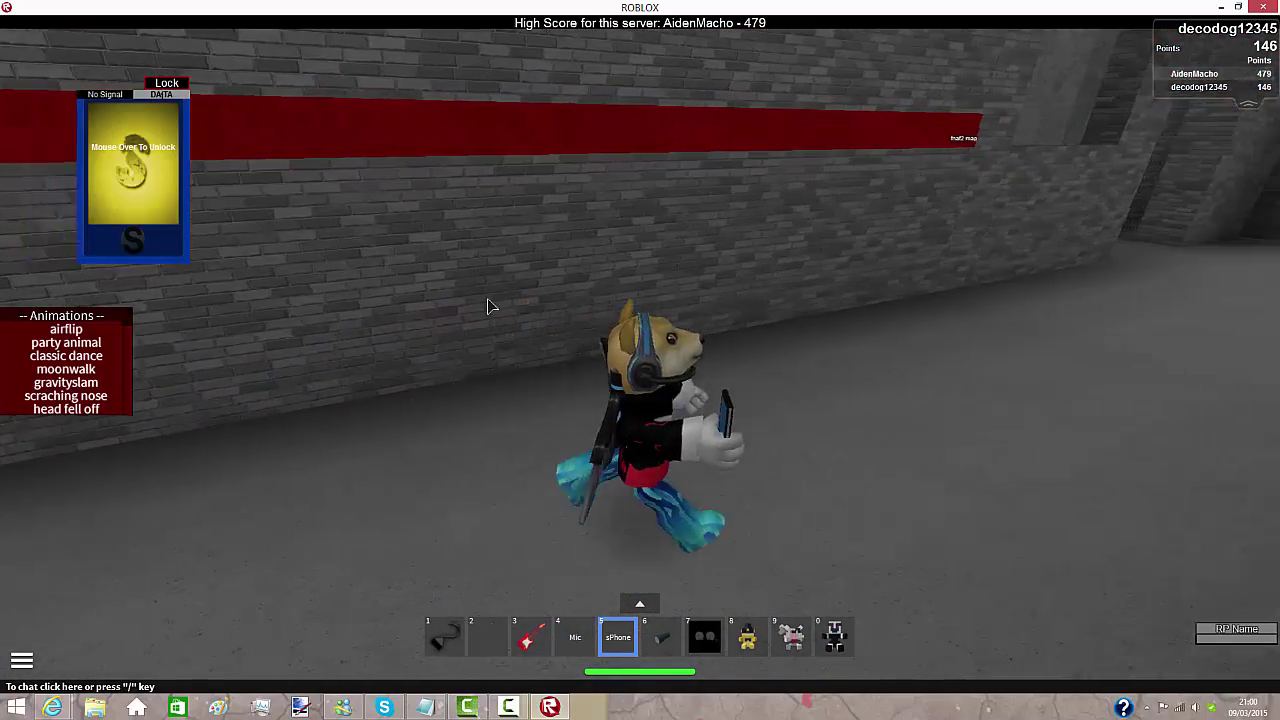
key(a)
key(d)
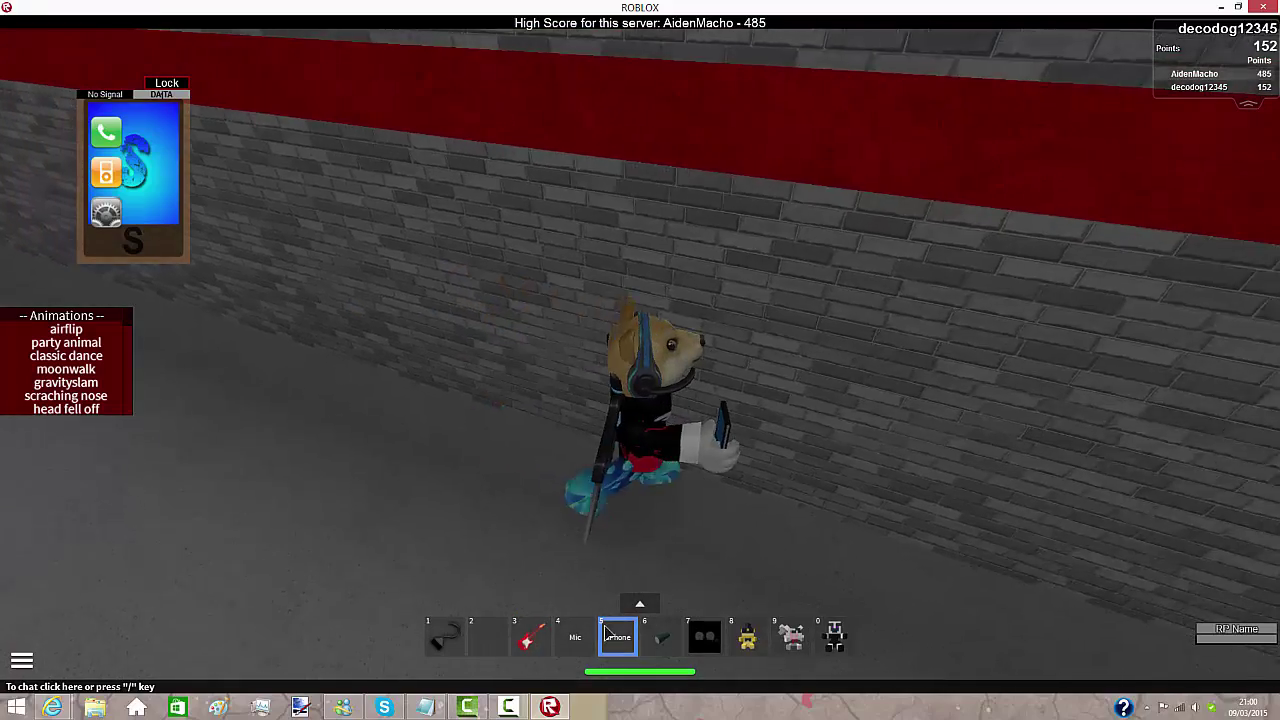
click(624, 645)
Walk into the corridor, equip the first gear item, and quit the game
key(s)
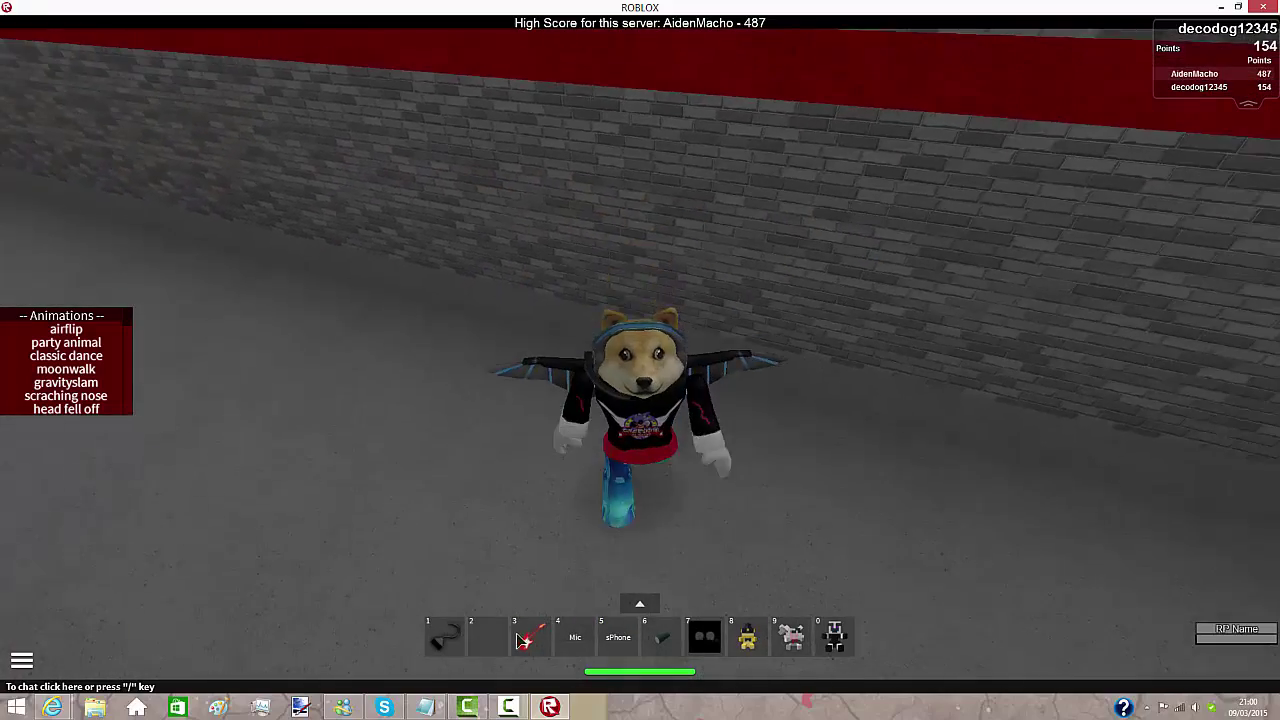
key(s)
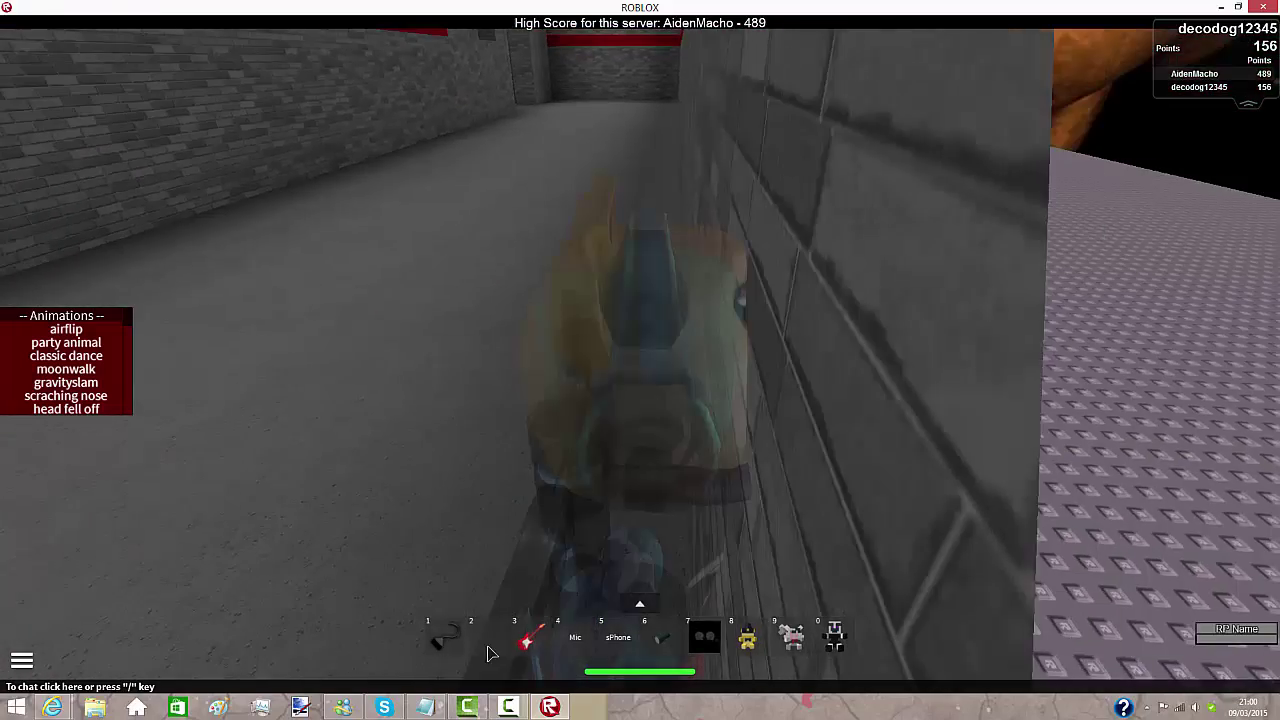
key(2)
click(440, 643)
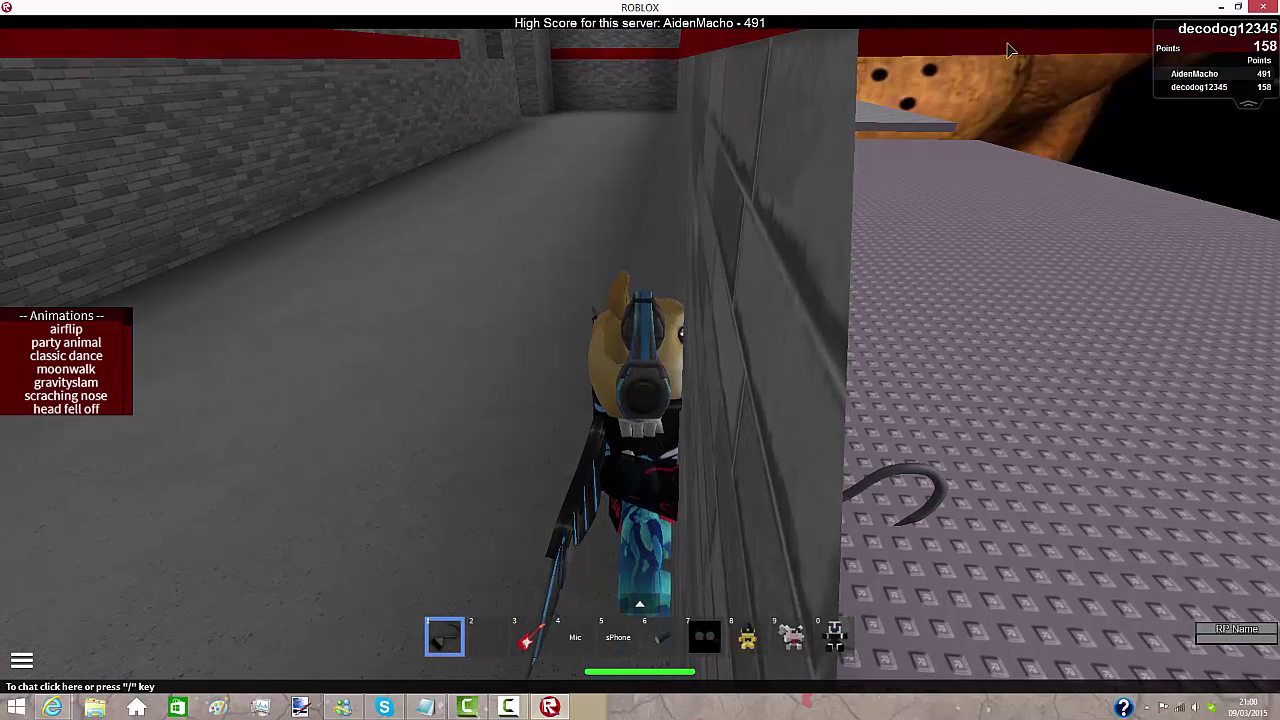
click(1268, 8)
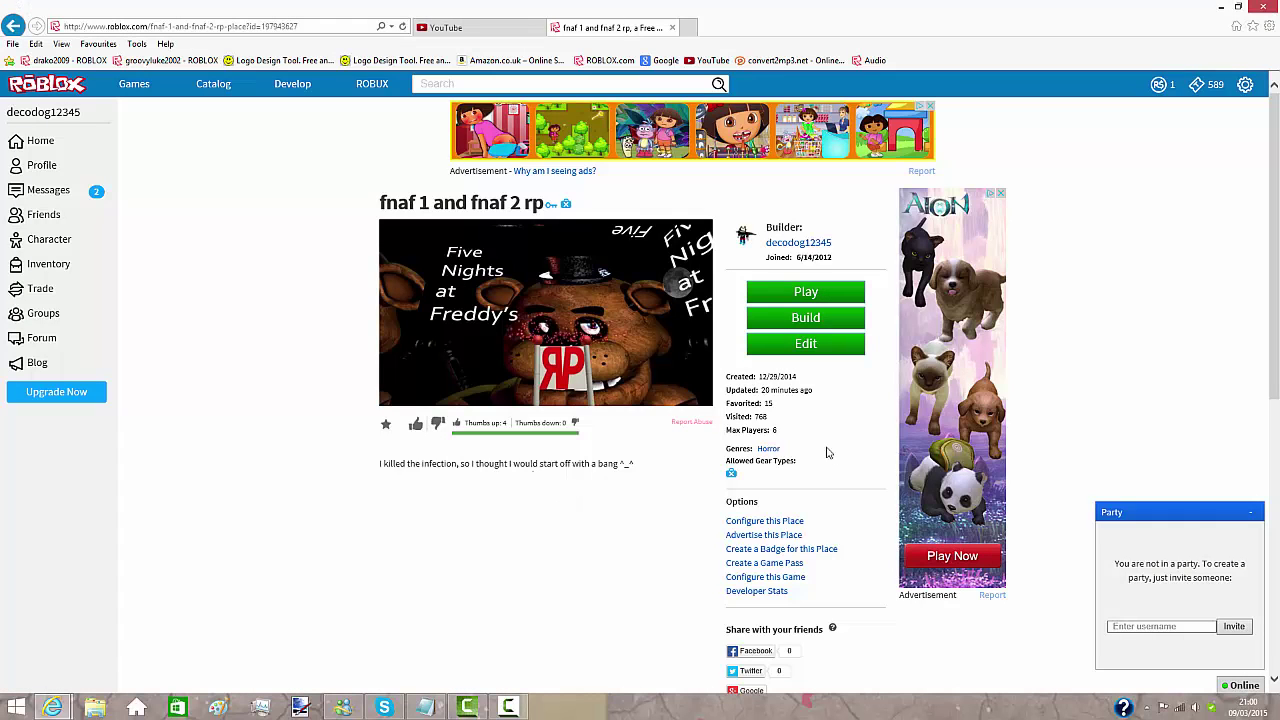
Open 'fnaf 1 and fnaf 2 rp' in Studio, allowing the Internet Explorer security prompt
click(768, 352)
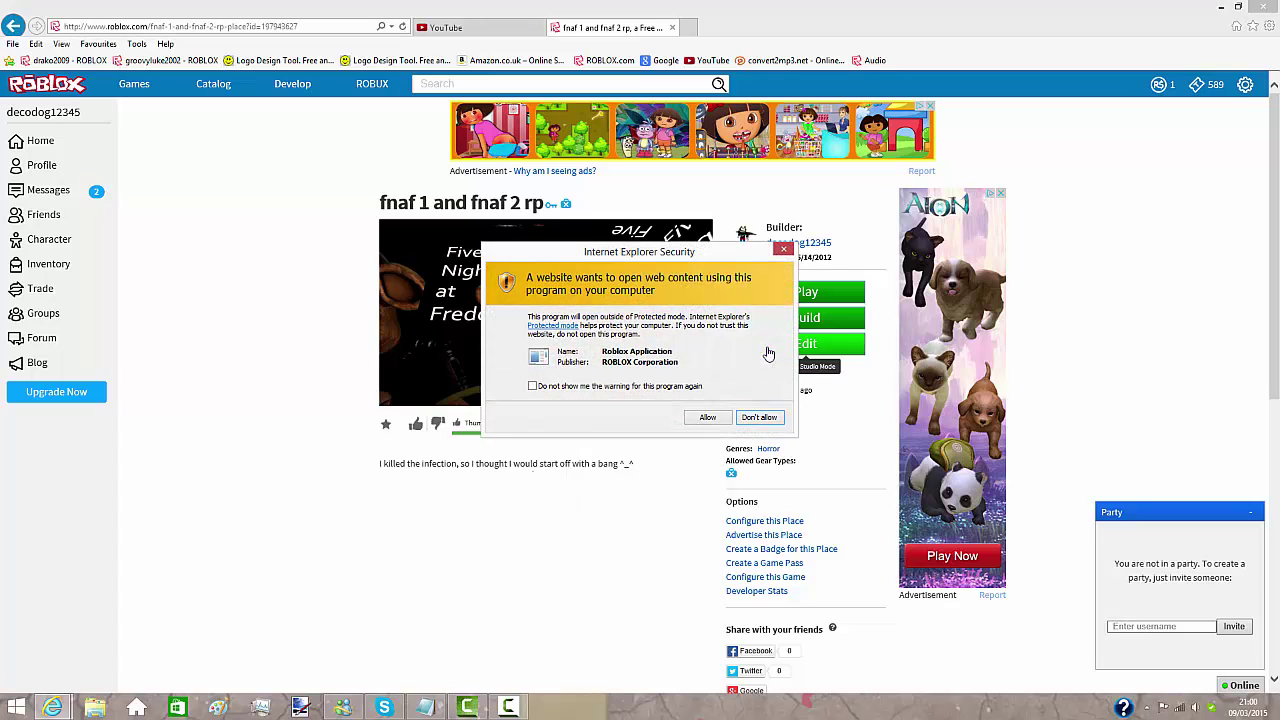
click(706, 418)
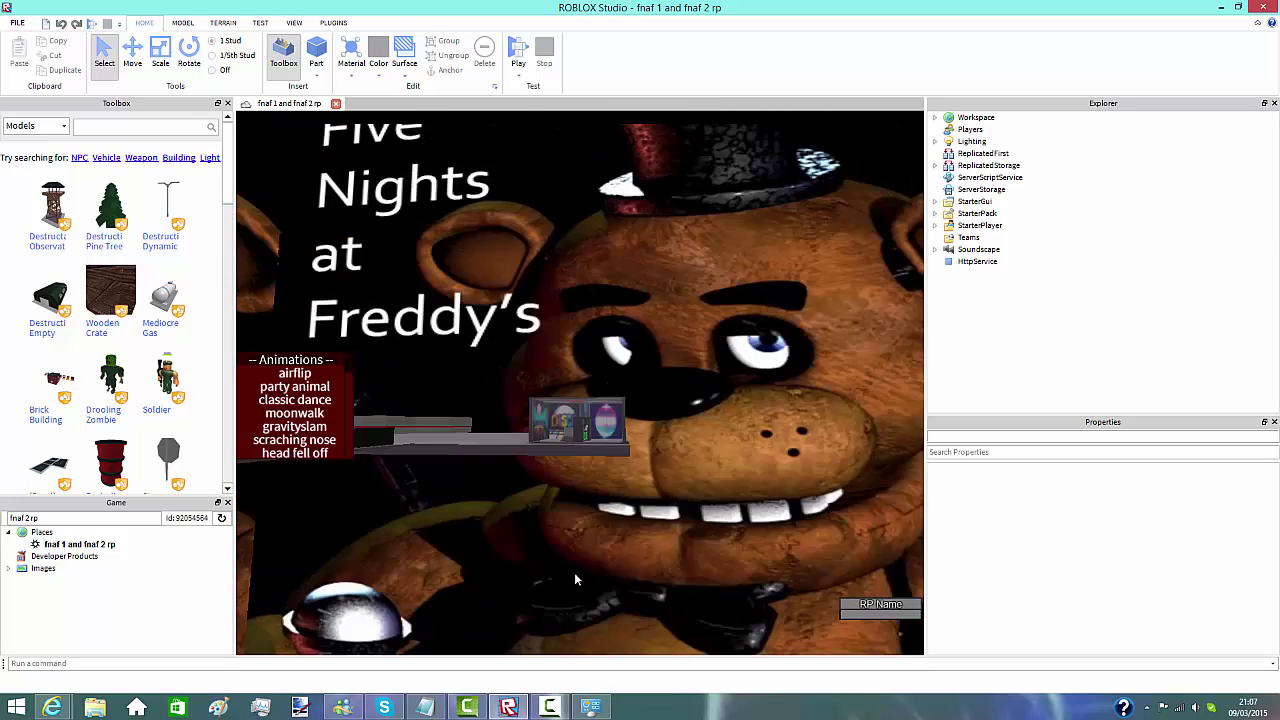
right_drag(575, 578, 632, 576)
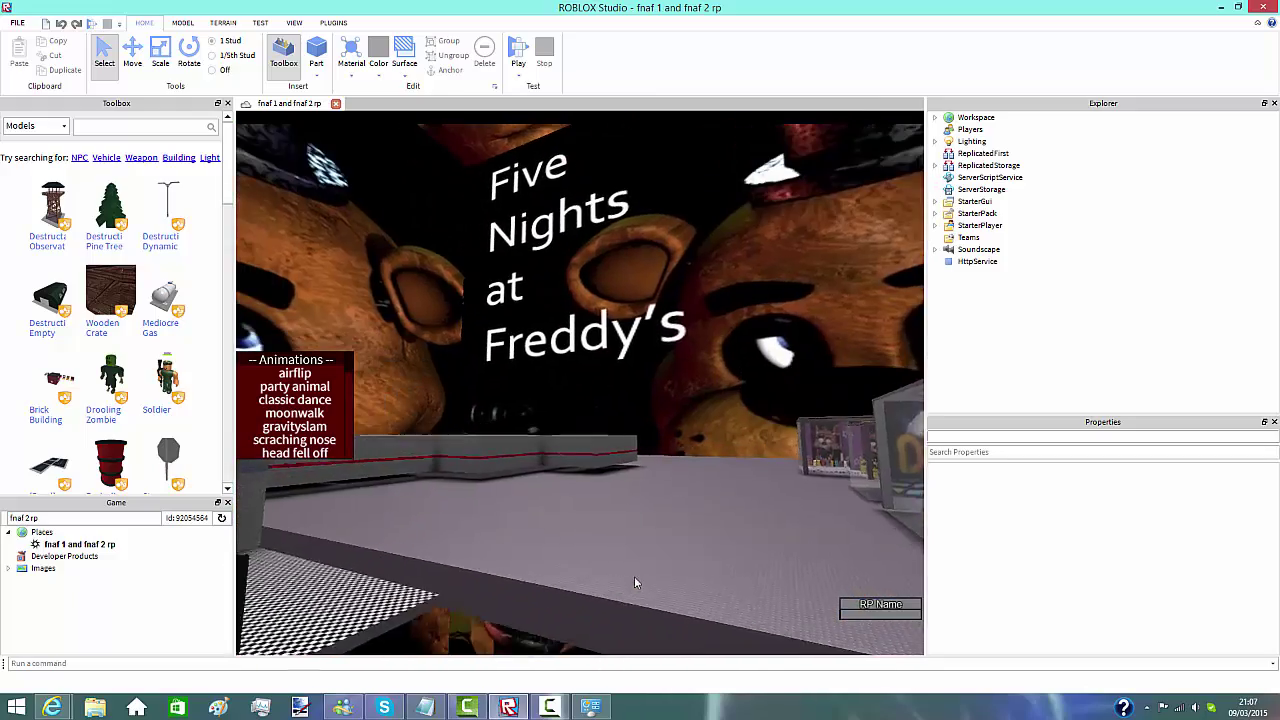
key(w)
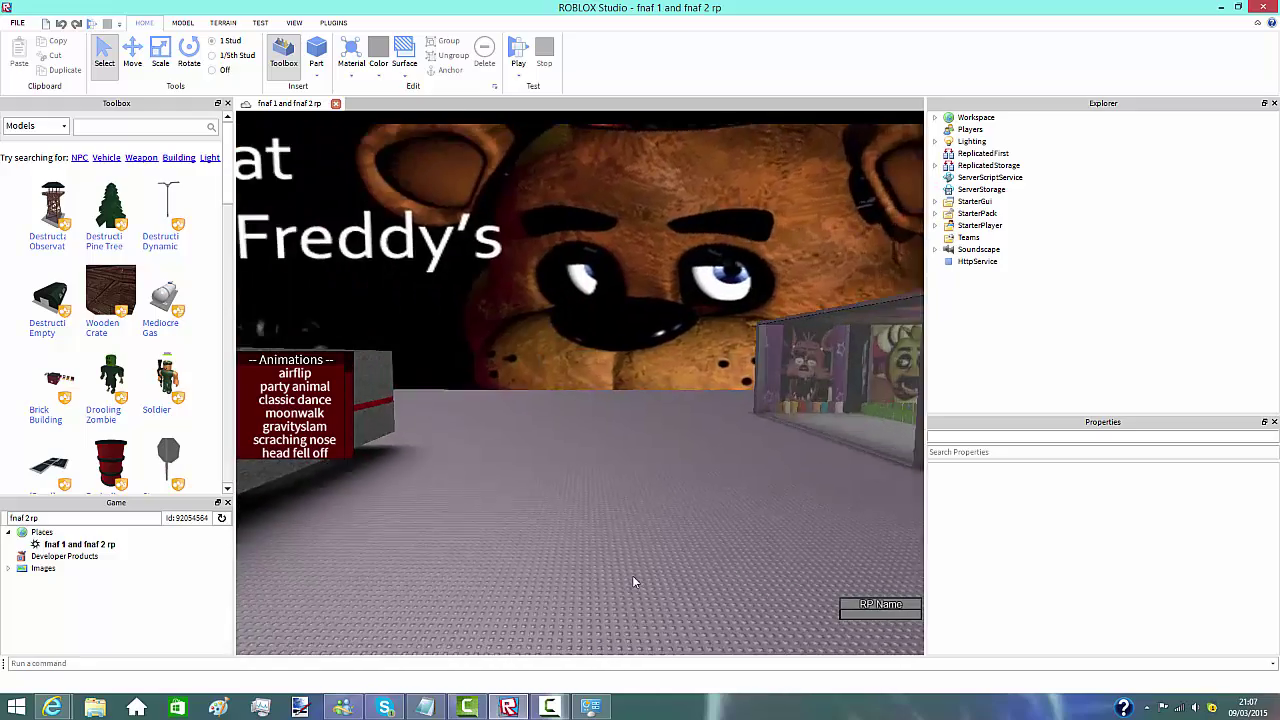
right_drag(634, 576, 632, 575)
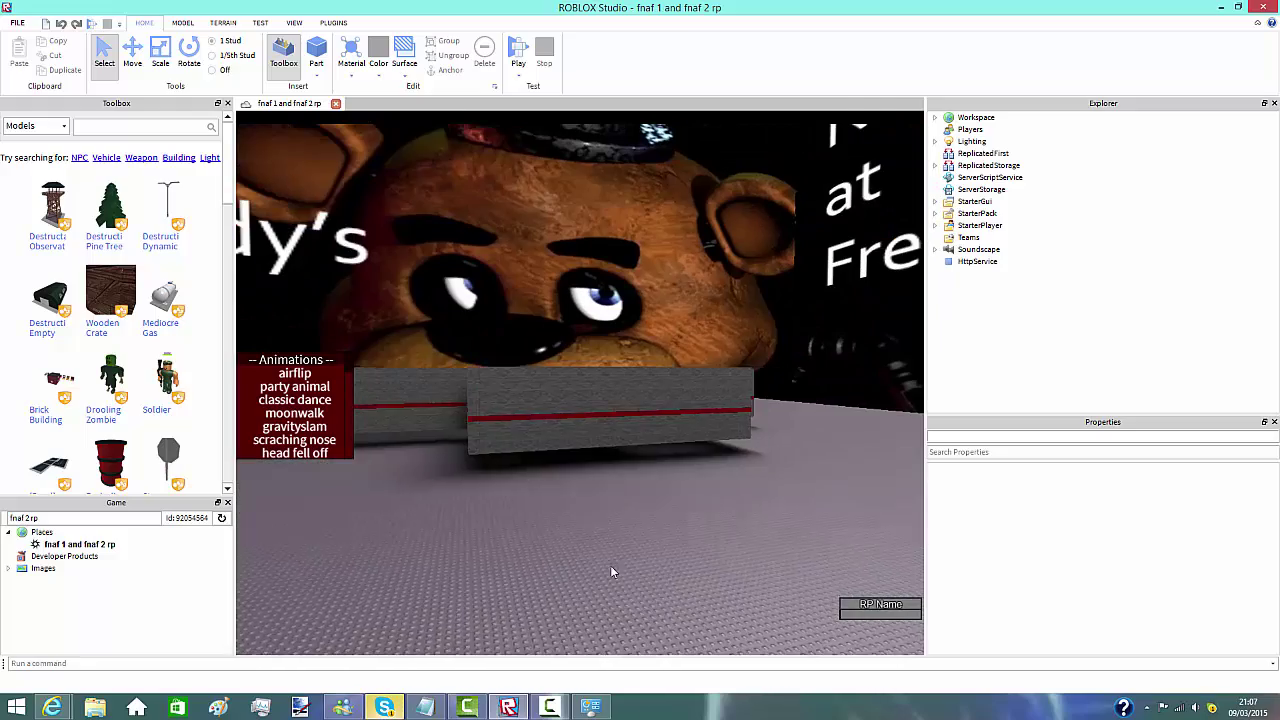
right_drag(472, 638, 472, 638)
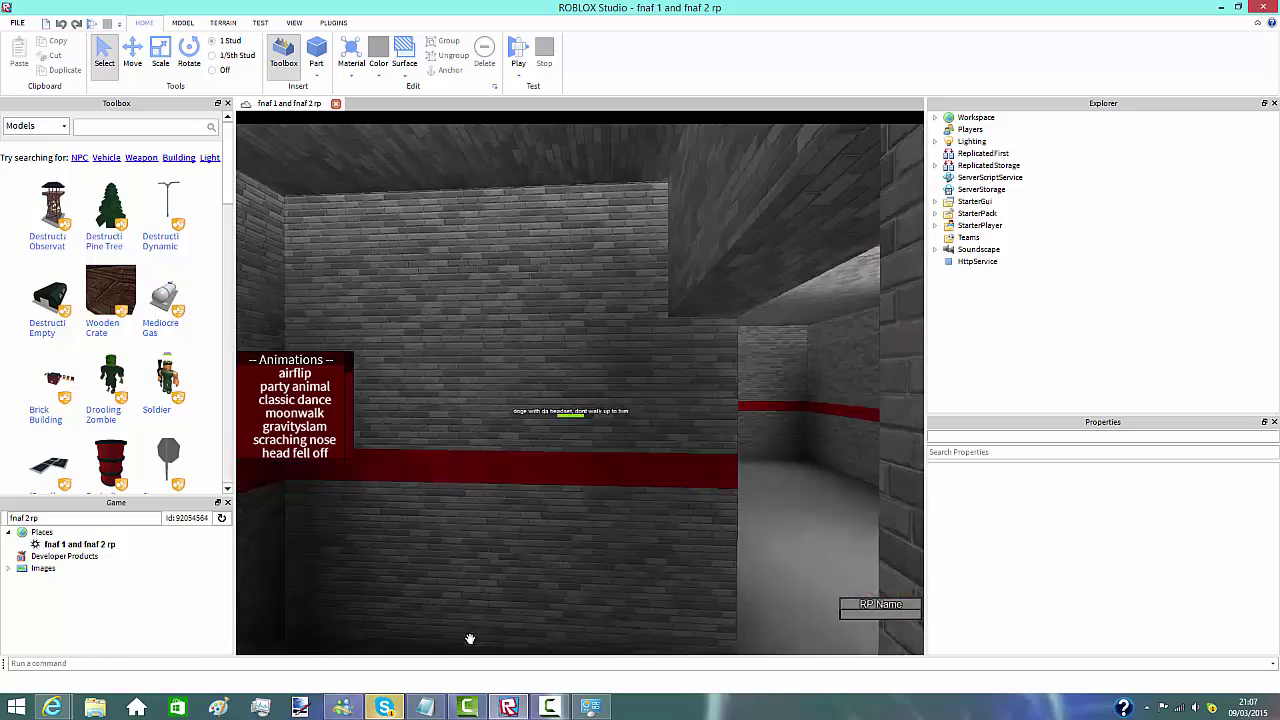
right_drag(471, 639, 519, 612)
key(a)
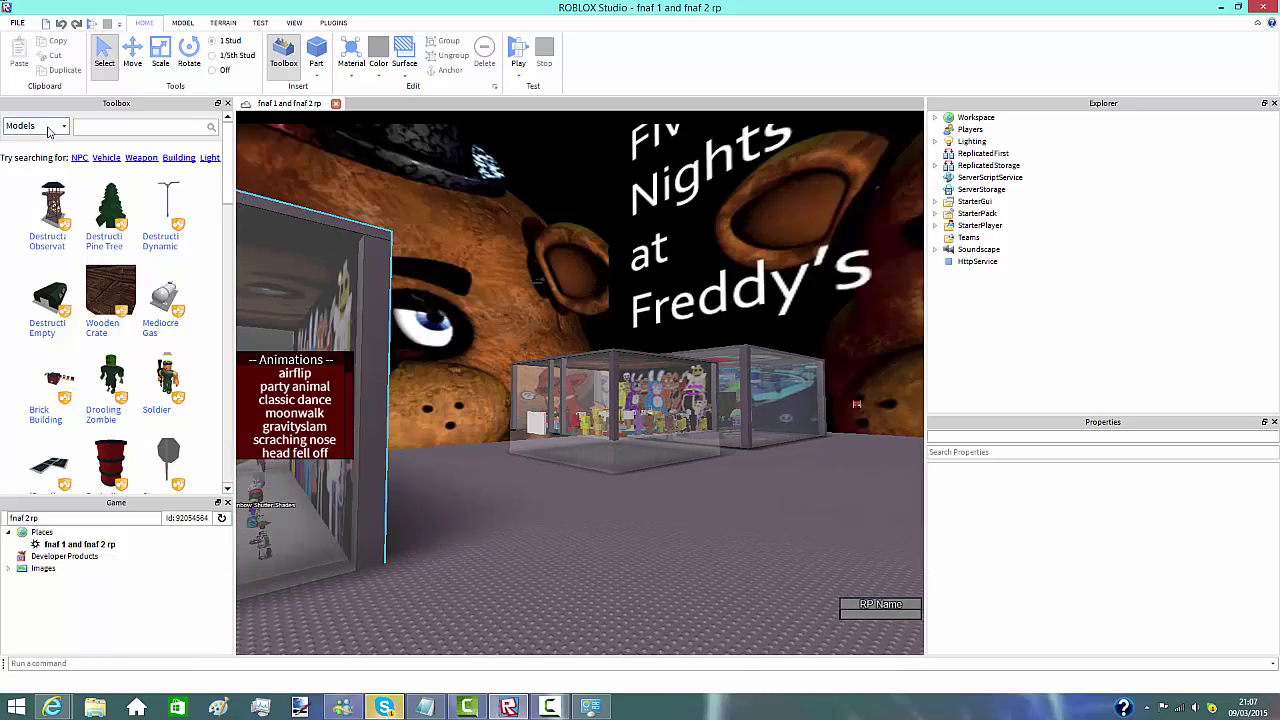
Show ROBLOX Sets in the Toolbox, then select Workspace > AdminTools > GamePassId (224653702)
click(52, 236)
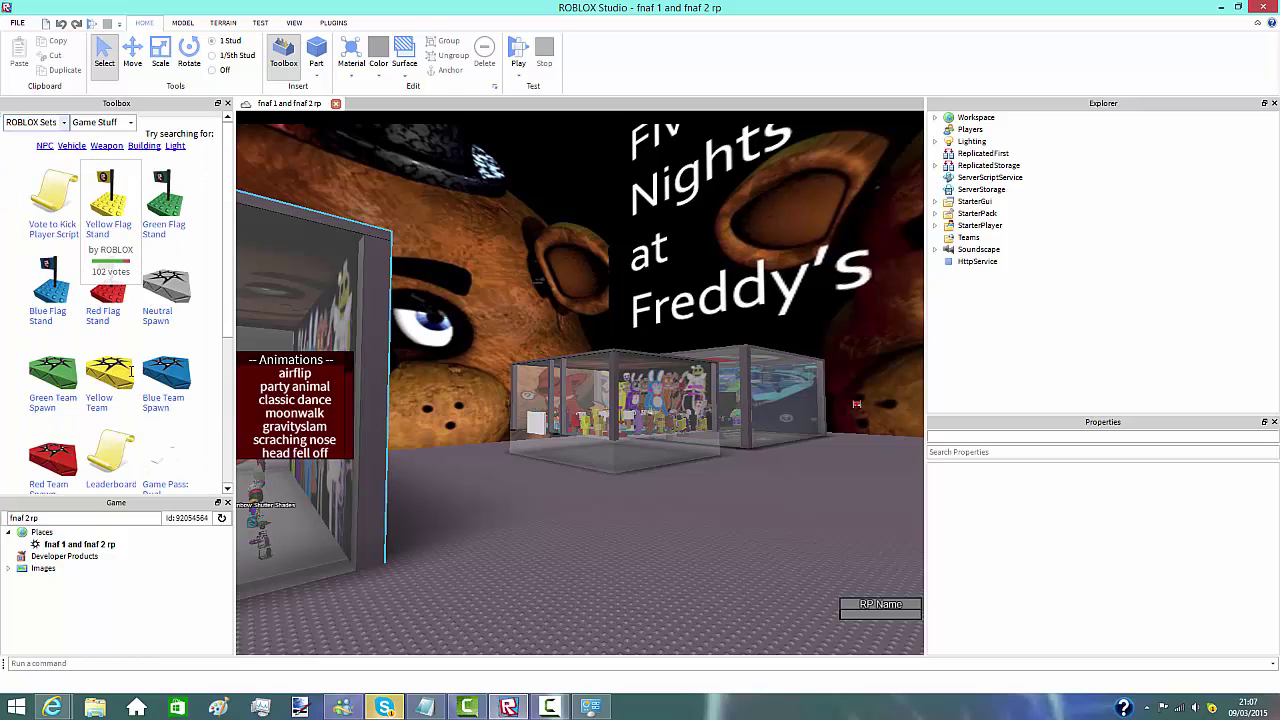
scroll(130, 381, down, 2)
scroll(130, 383, down, 1)
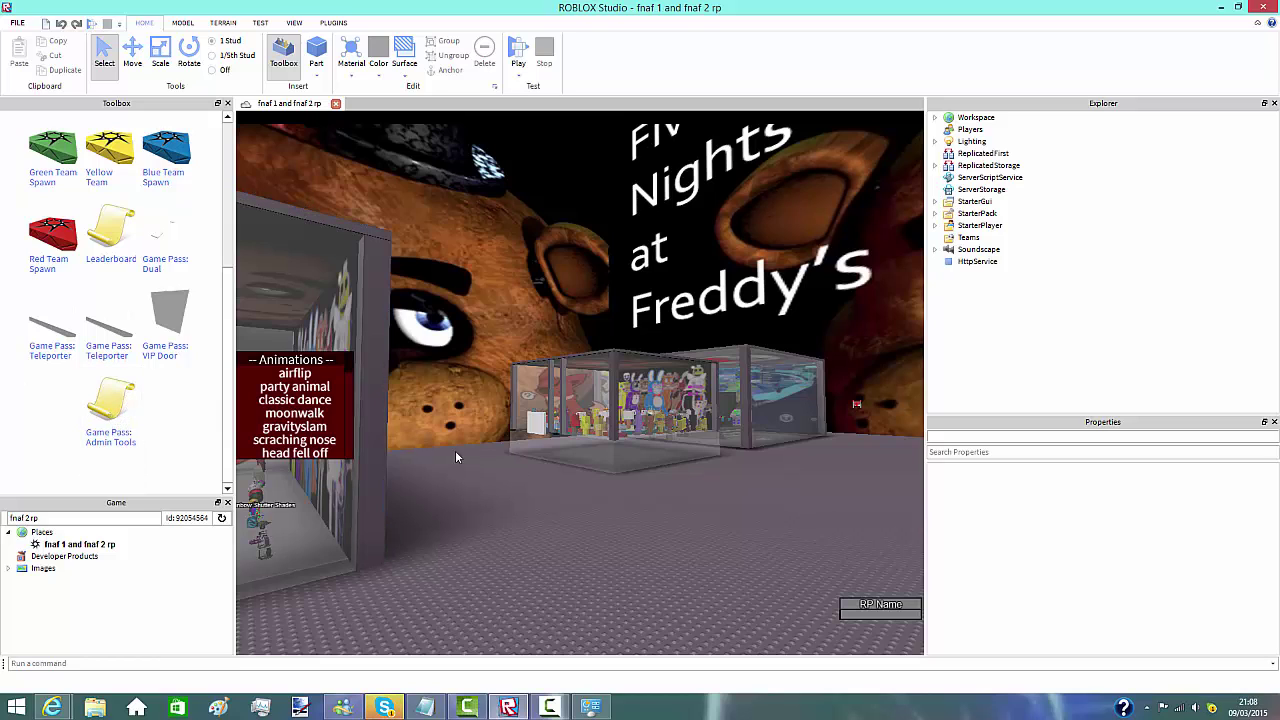
click(936, 117)
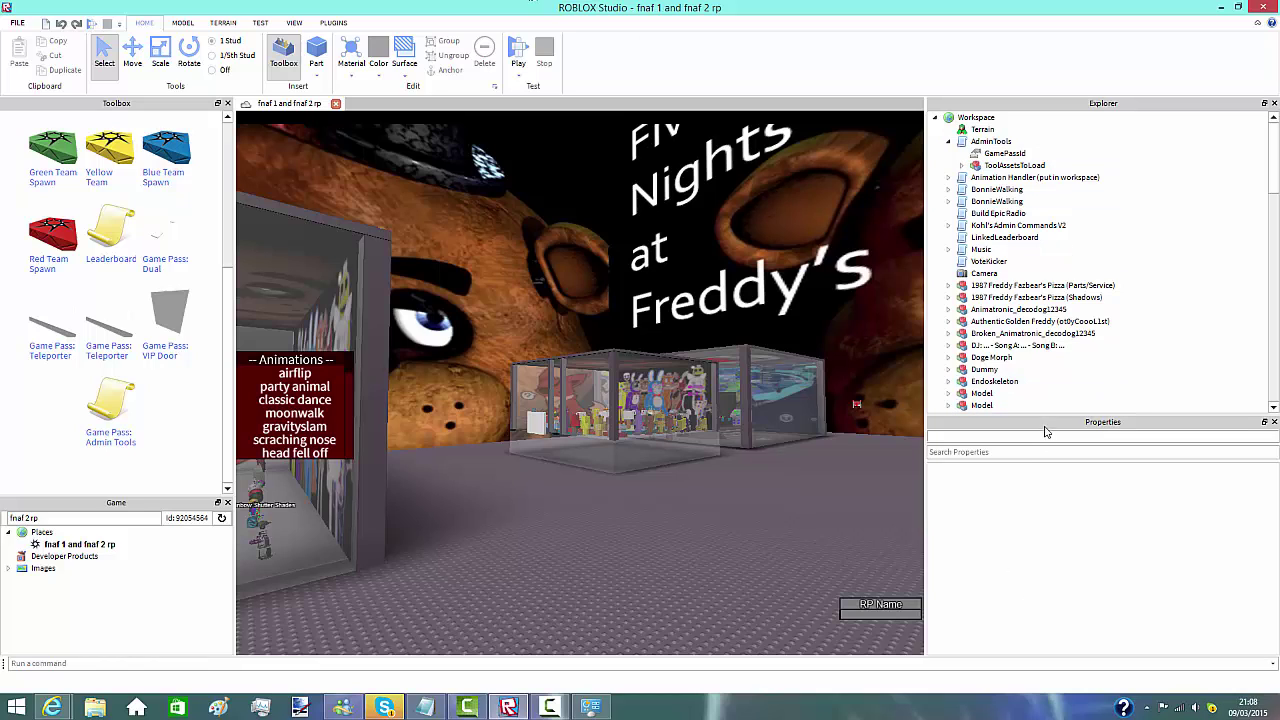
click(1024, 154)
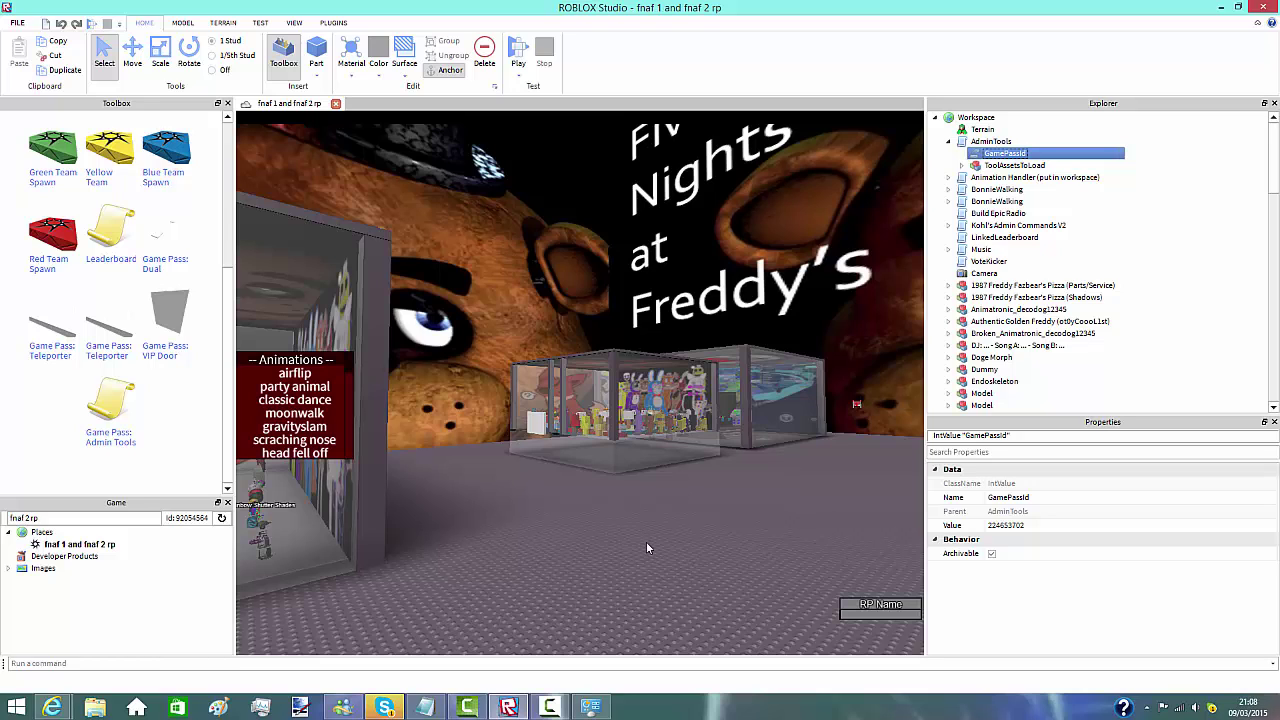
mouse_move(646, 548)
right_down()
mouse_move(723, 586)
mouse_move(715, 577)
right_up()
click(715, 577)
key(w)
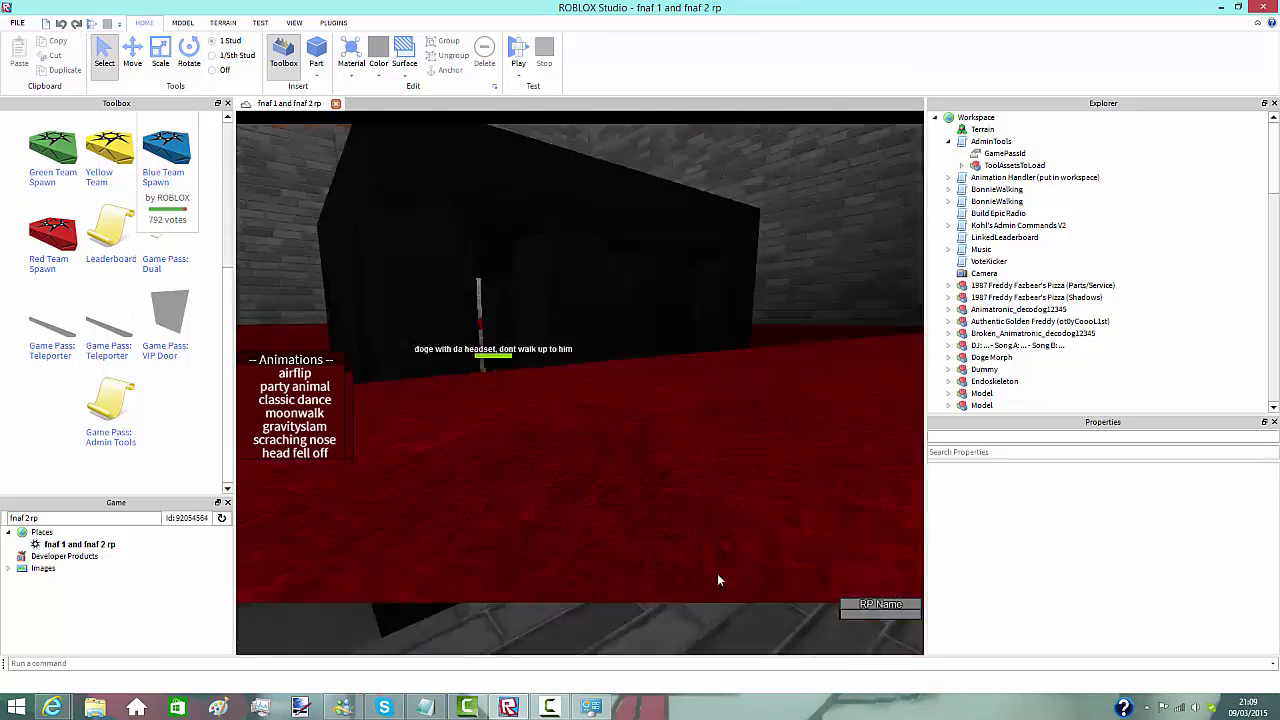
key(w)
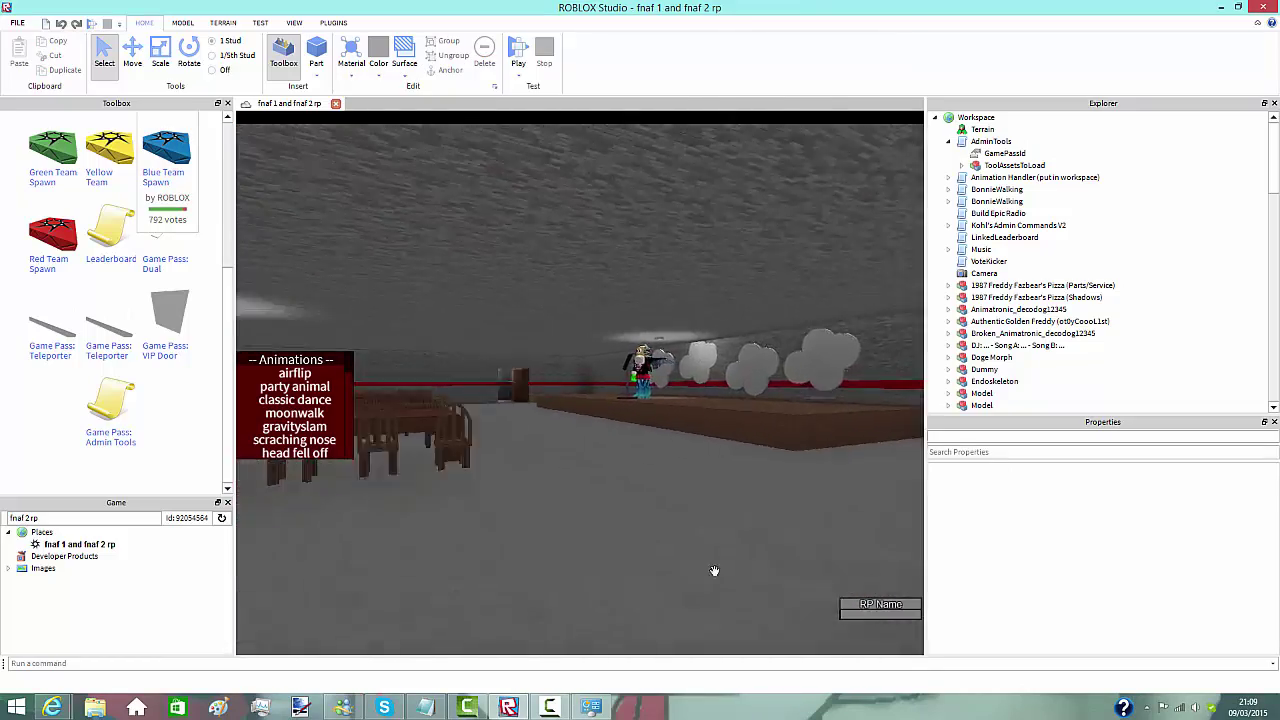
key(w)
right_drag(720, 573, 706, 572)
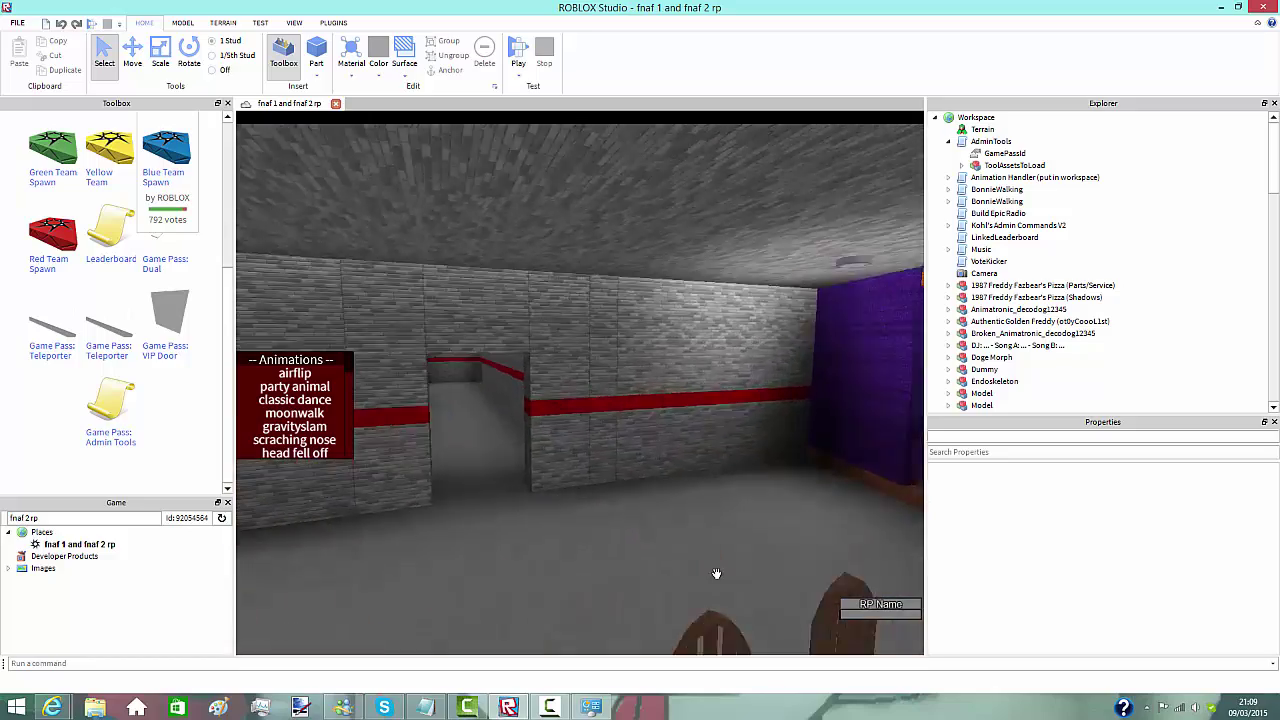
key(w)
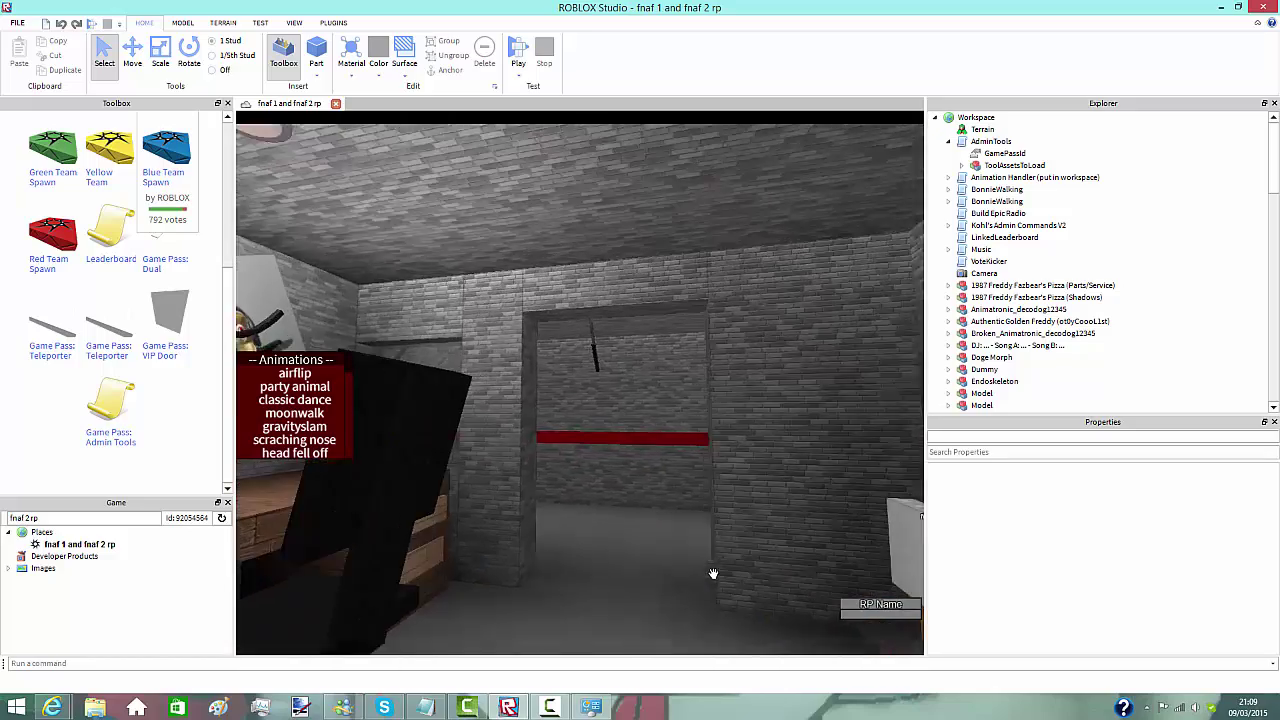
key(w)
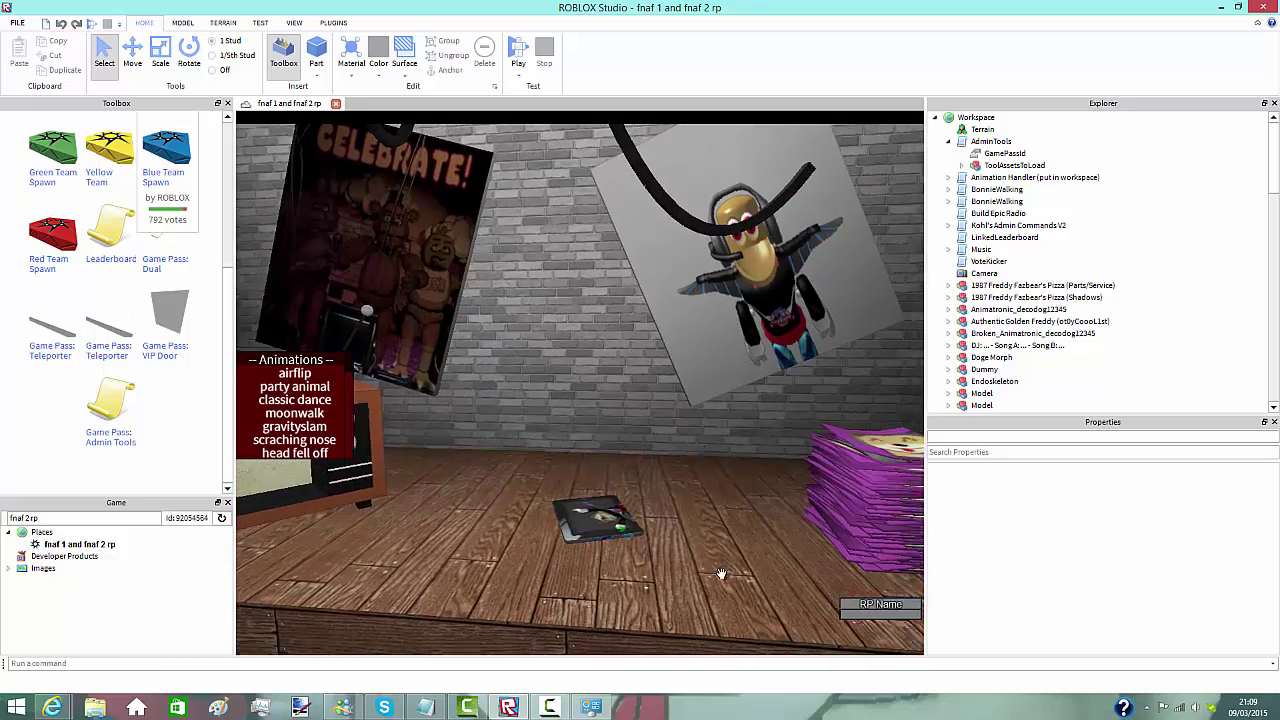
right_drag(719, 573, 717, 573)
key(w)
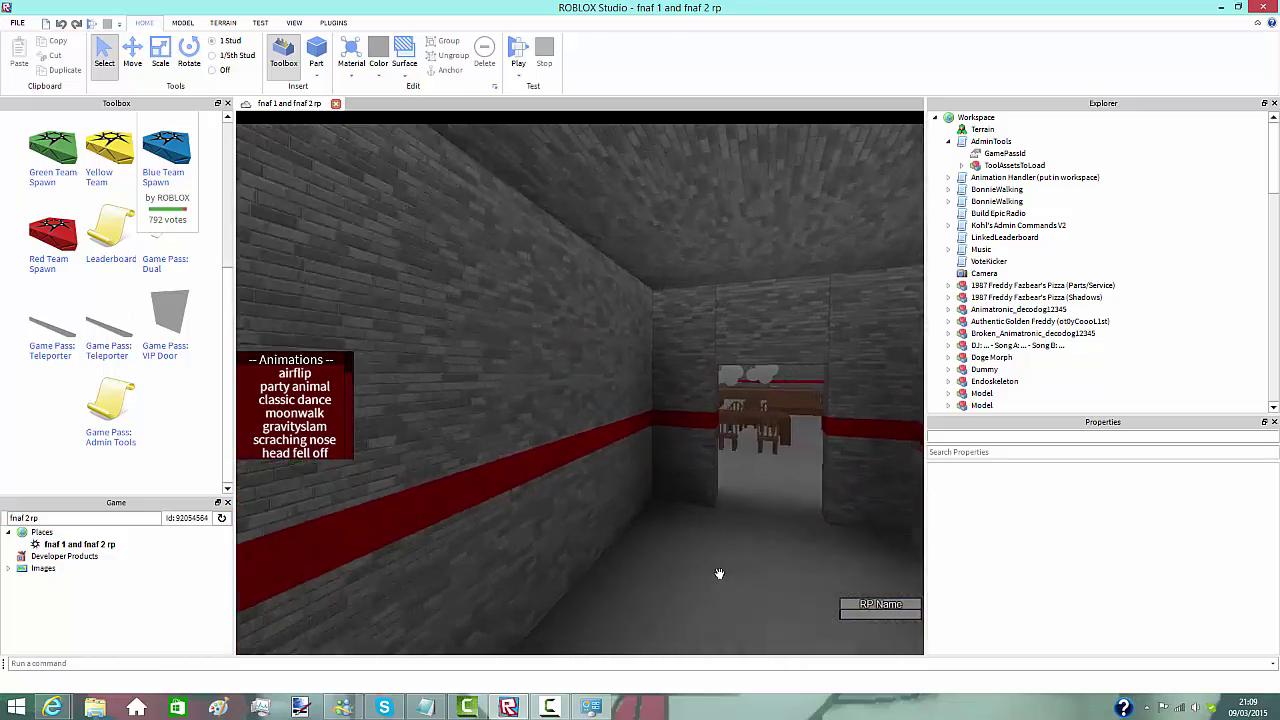
key(w)
mouse_move(718, 574)
right_down()
mouse_move(736, 576)
mouse_move(714, 571)
right_up()
key(w)
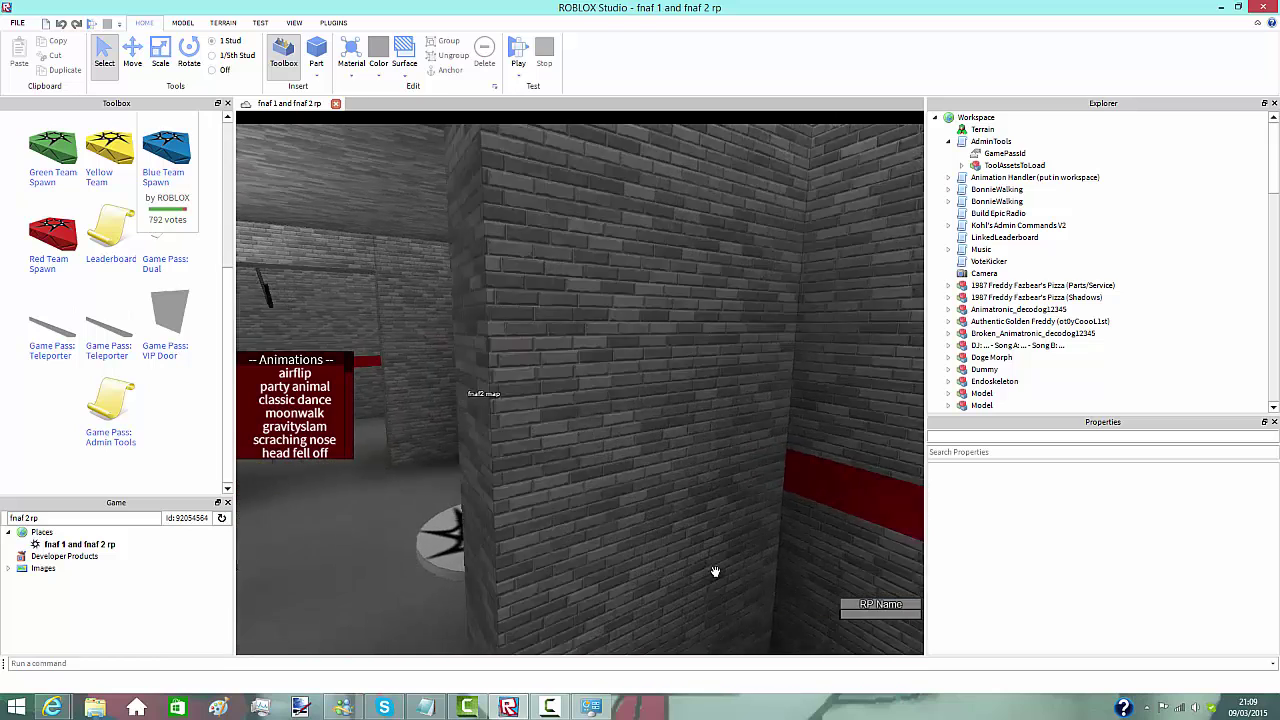
Copy the RedStratobloxxer entry's name from ToolAssetsToLoad
click(962, 165)
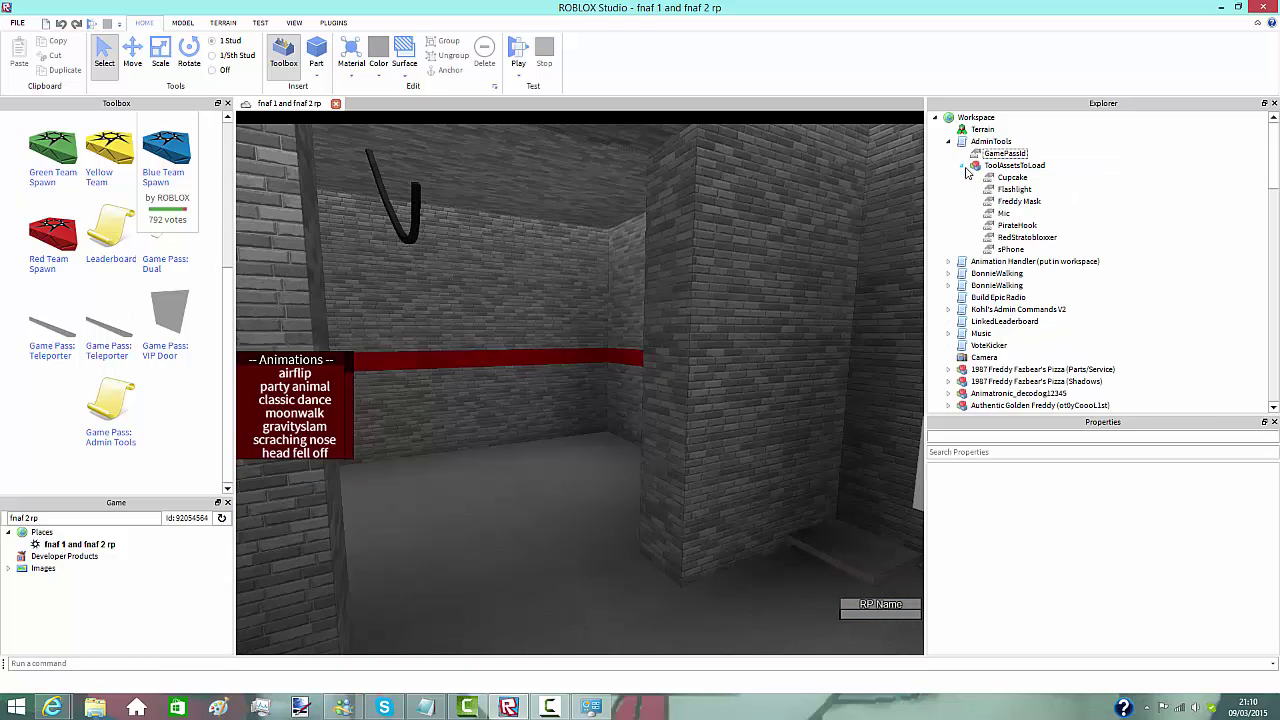
click(1060, 240)
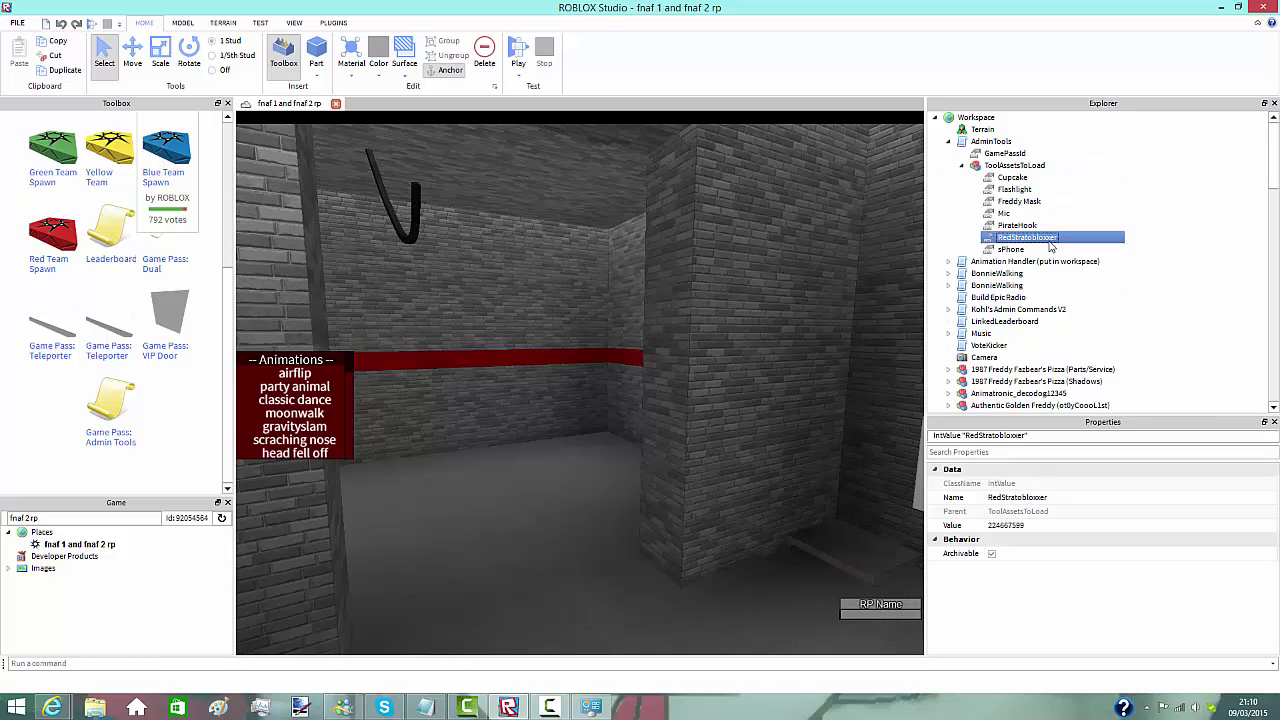
click(1012, 497)
click(1040, 497)
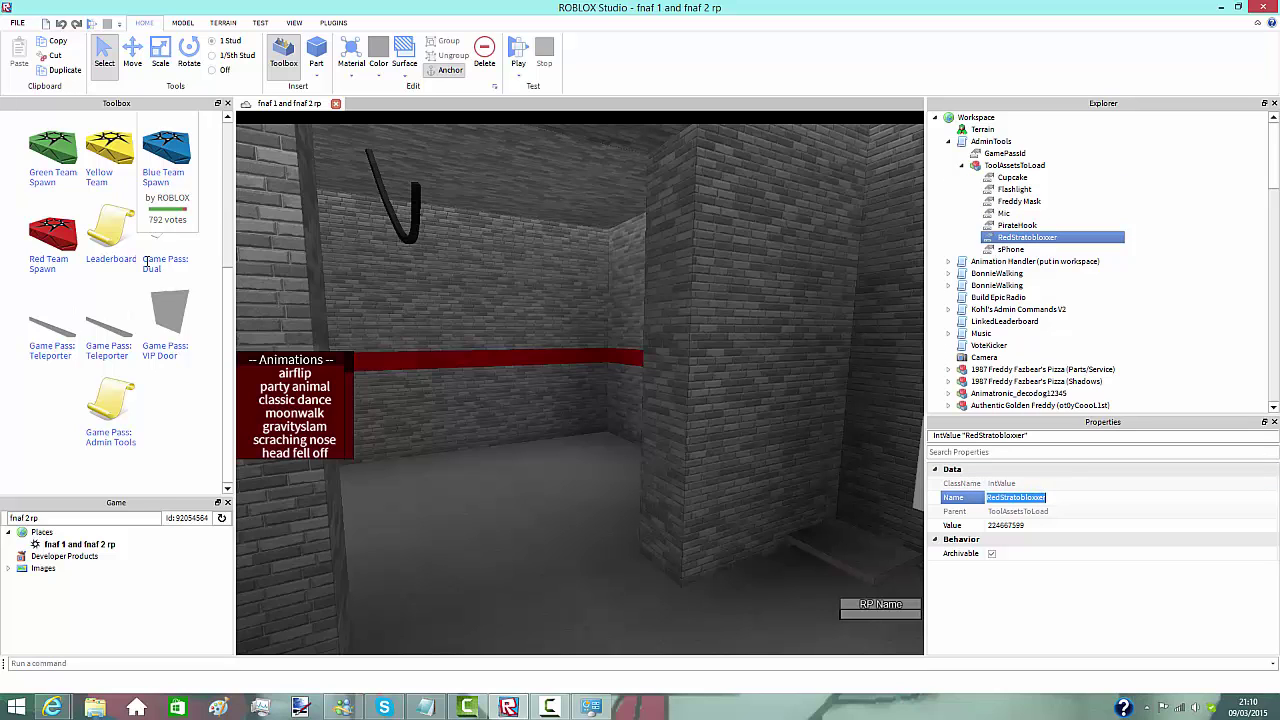
scroll(146, 262, up, 3)
scroll(146, 262, up, 2)
scroll(571, 200, up, 3)
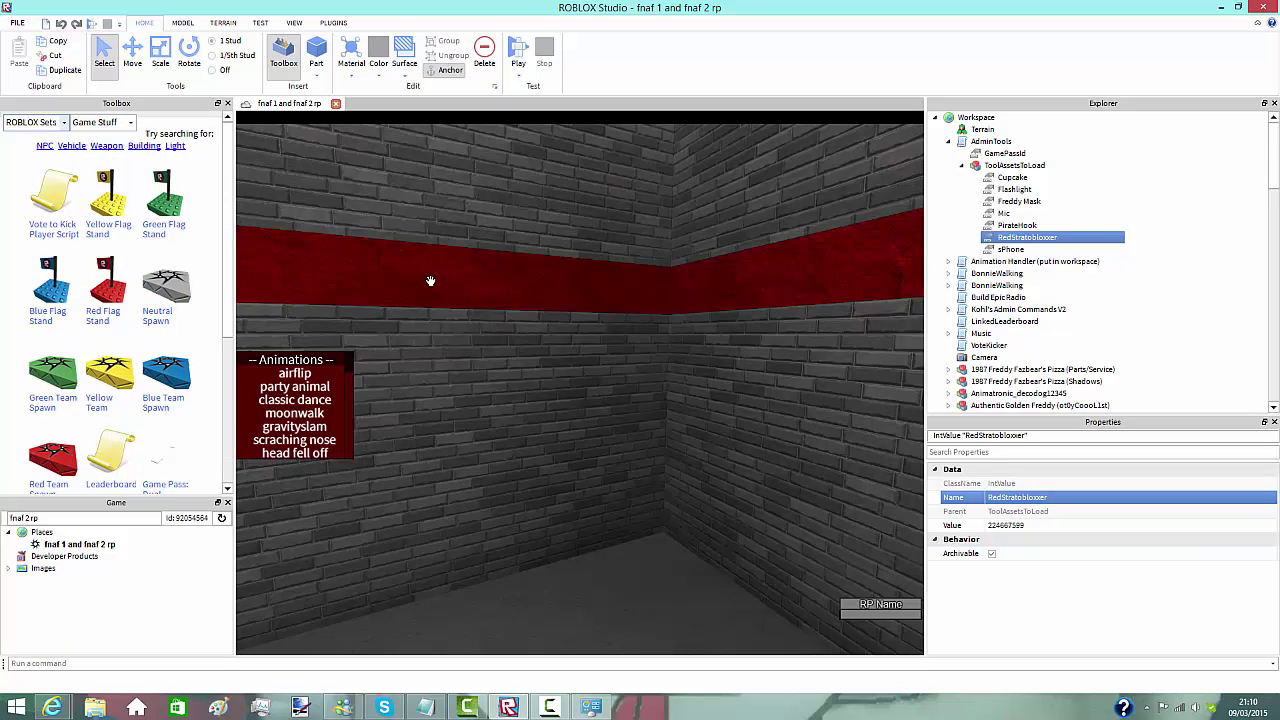
scroll(428, 277, down, 3)
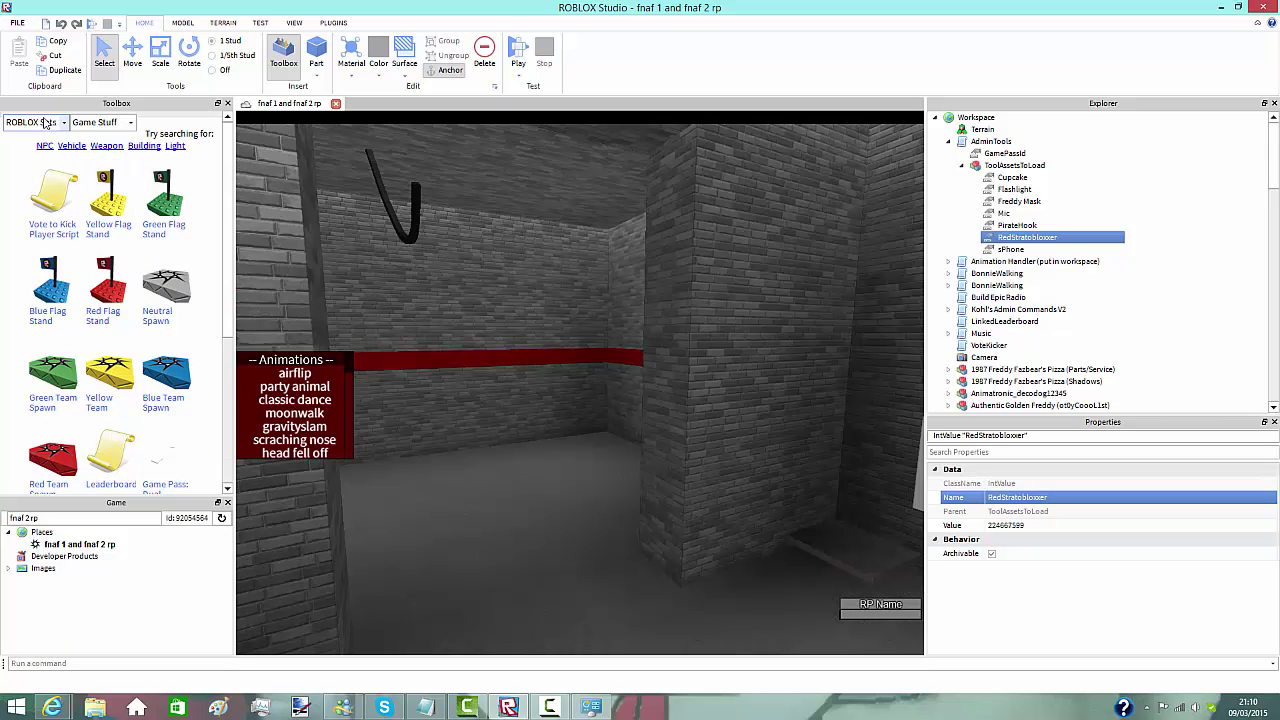
Search the free Models library for YellowStratobloxxer, then BlueStratobloxxer
click(35, 122)
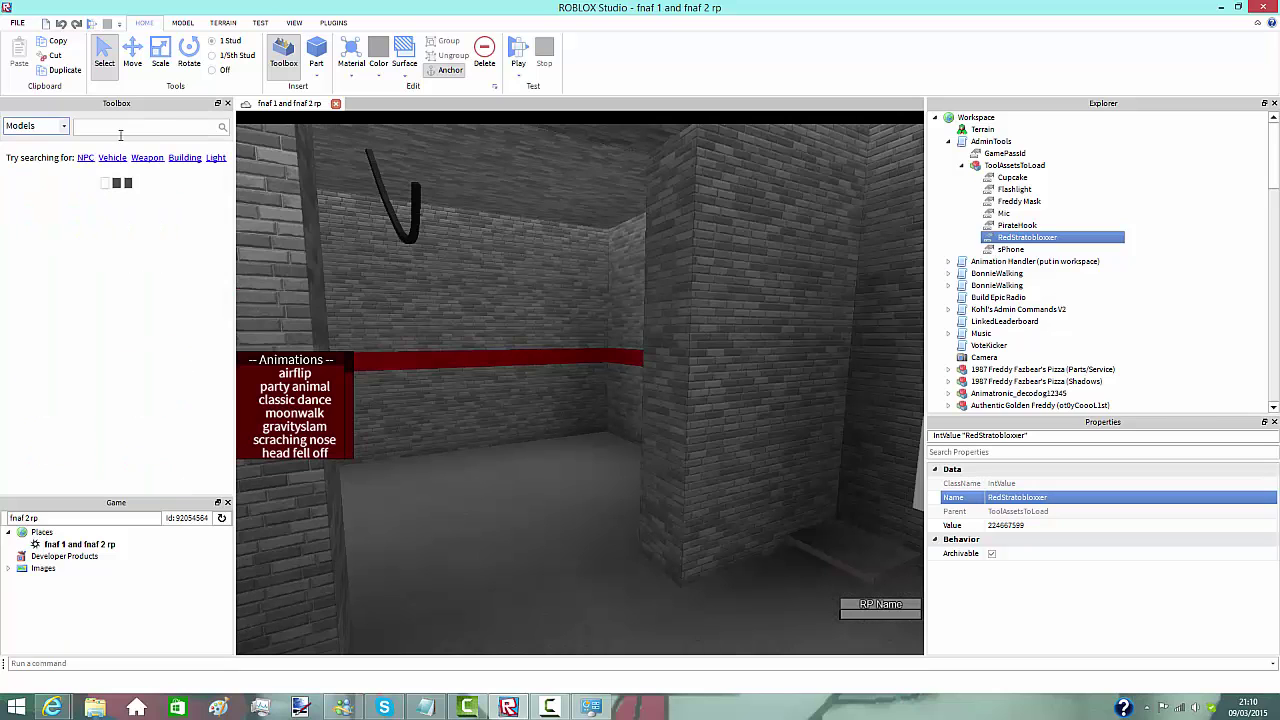
click(120, 131)
text(RedStratobloxxer)
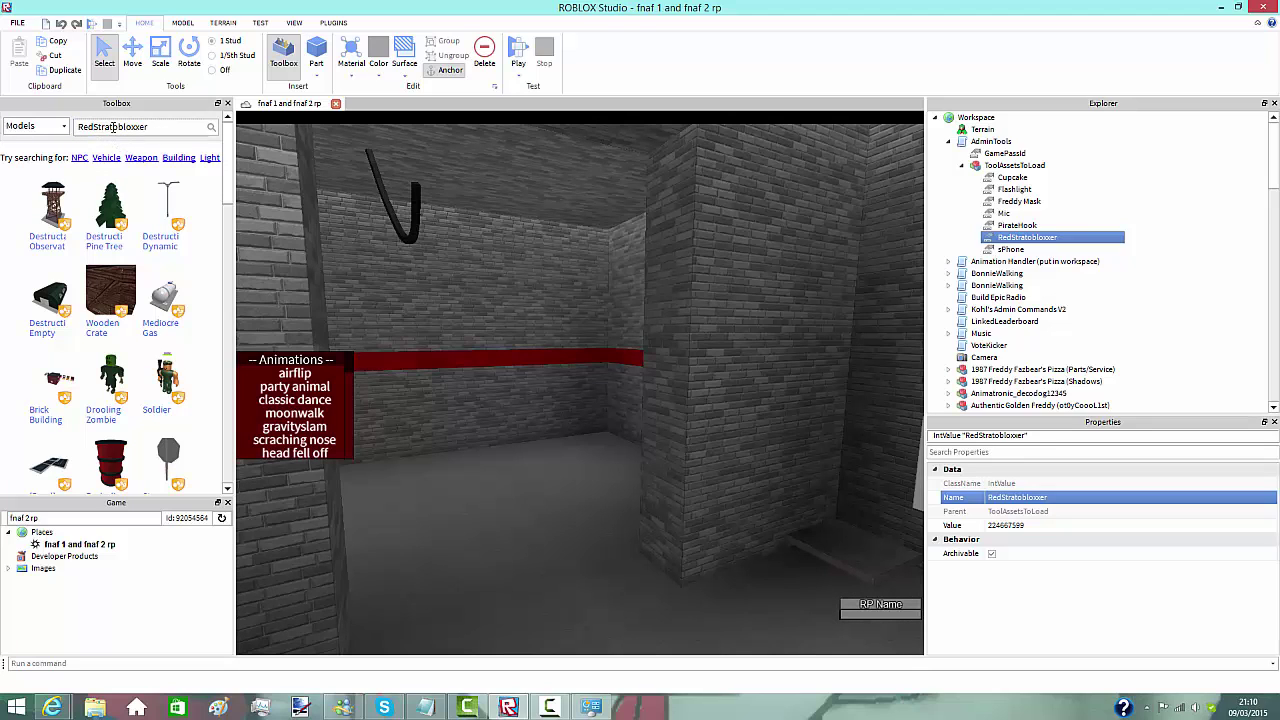
key(Home)
key(Delete)
key(Delete)
key(Delete)
text(yellow)
key(Return)
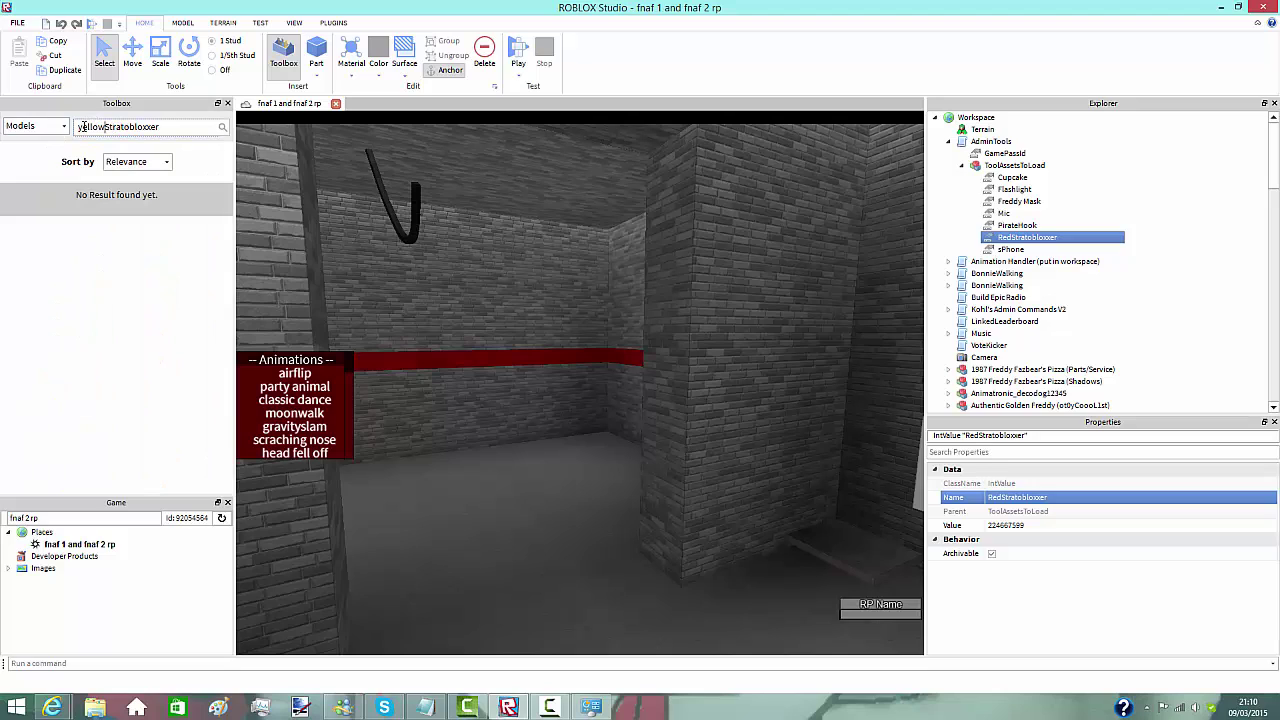
key(BackSpace)
text(Y)
key(BackSpace)
key(BackSpace)
key(BackSpace)
text(Blue)
key(Return)
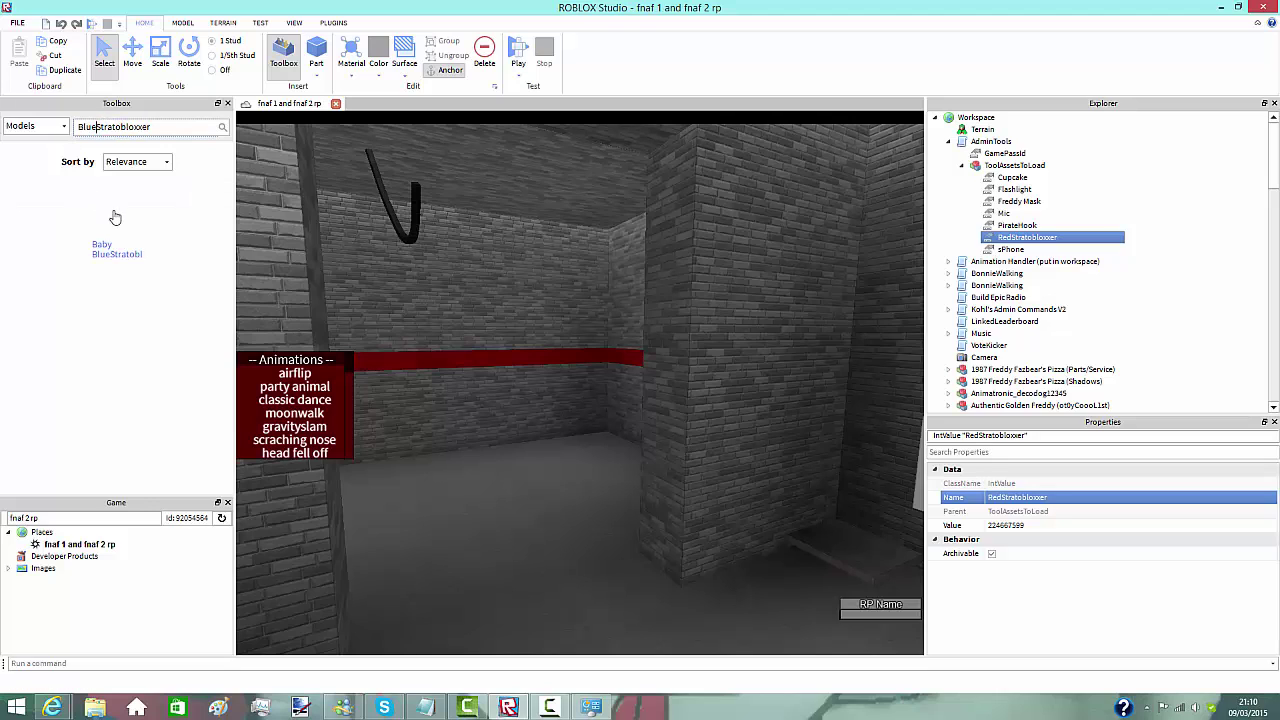
Insert Baby BlueStratobloxxer into the world rather than the starter pack, then reselect it
click(116, 220)
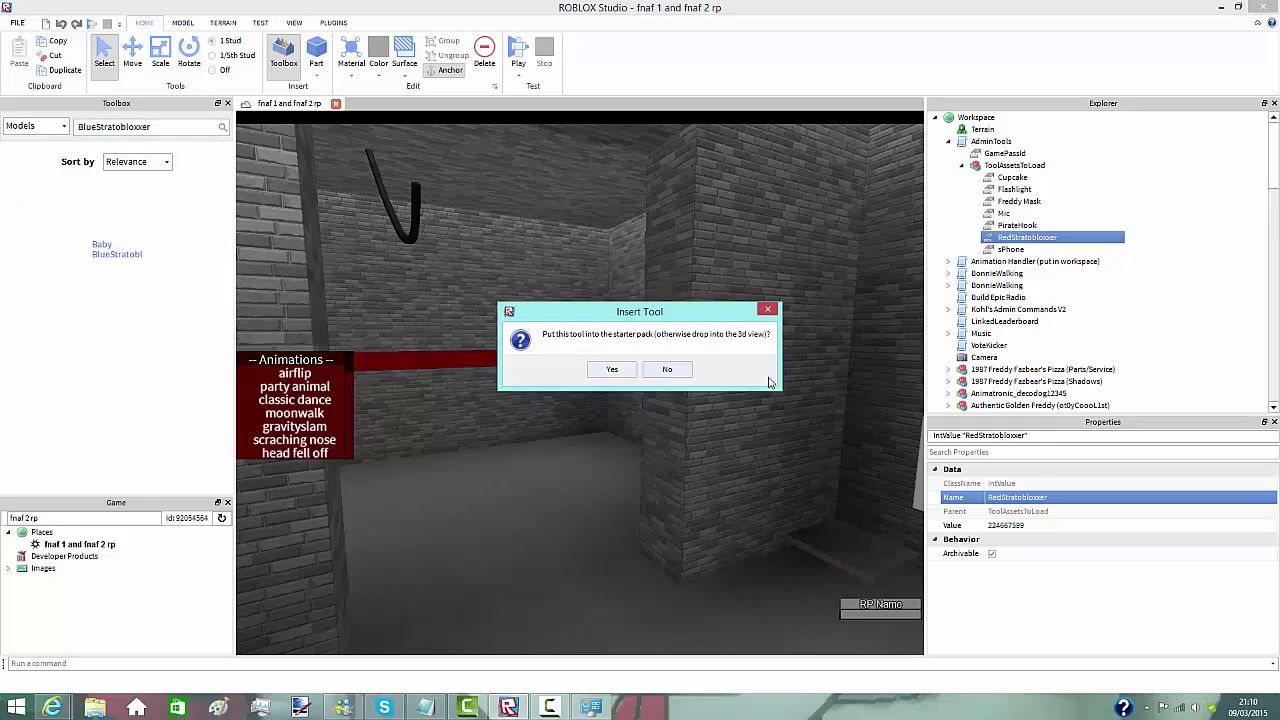
click(682, 375)
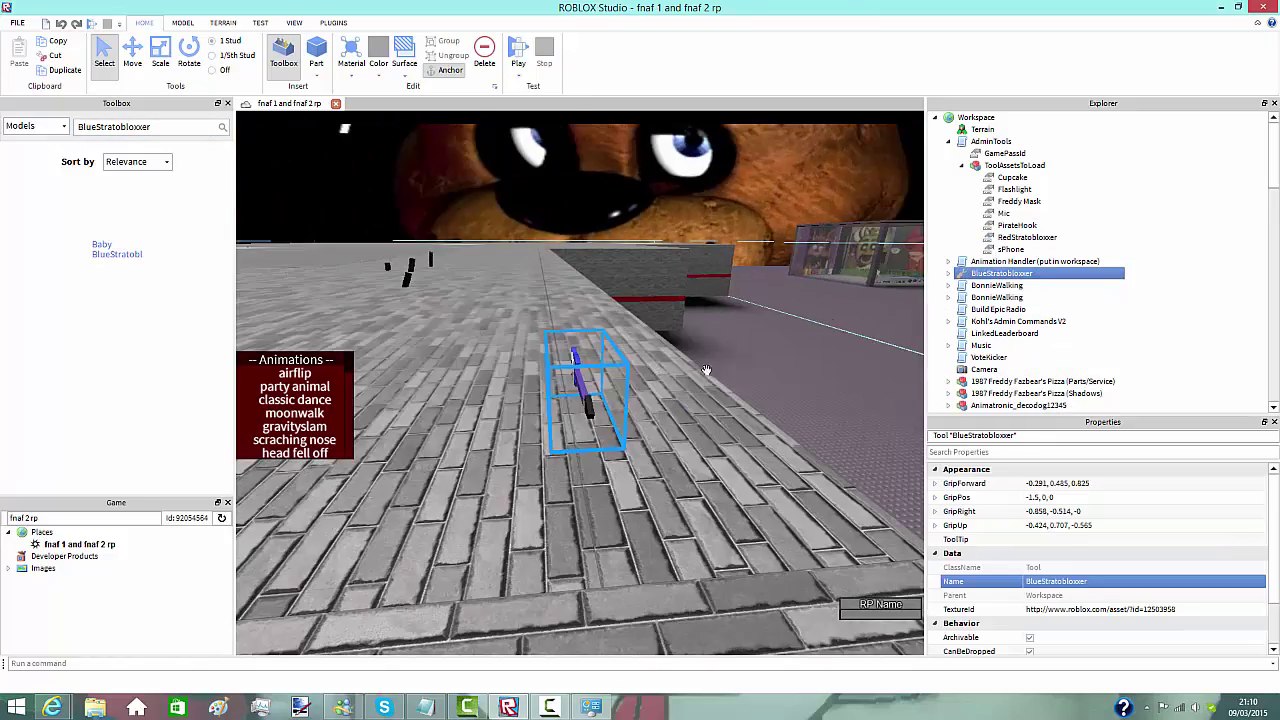
right_drag(706, 370, 521, 378)
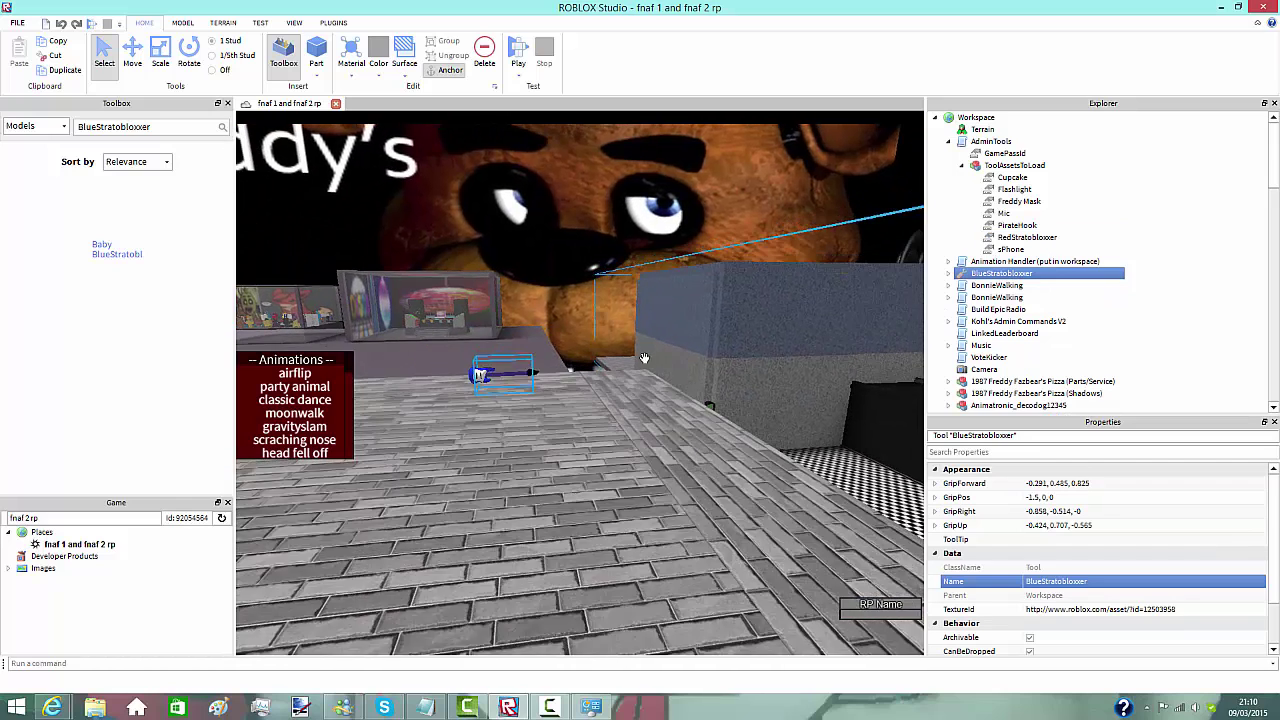
click(493, 365)
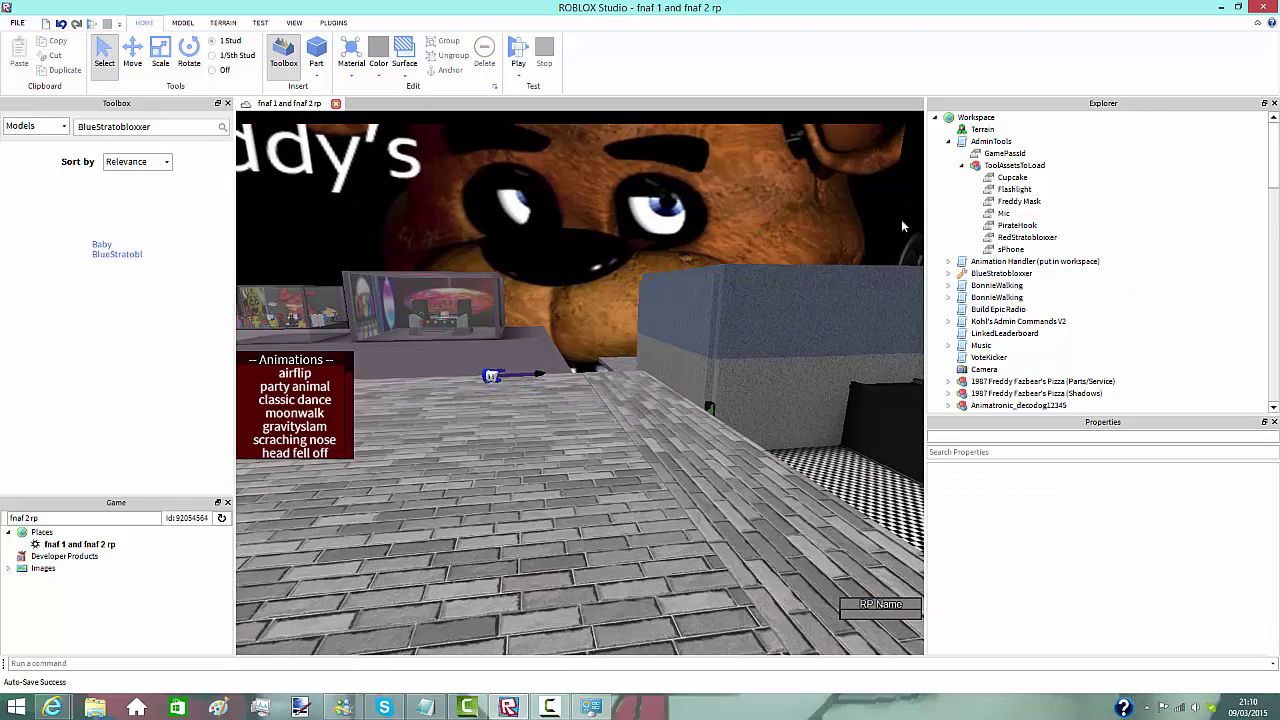
click(968, 277)
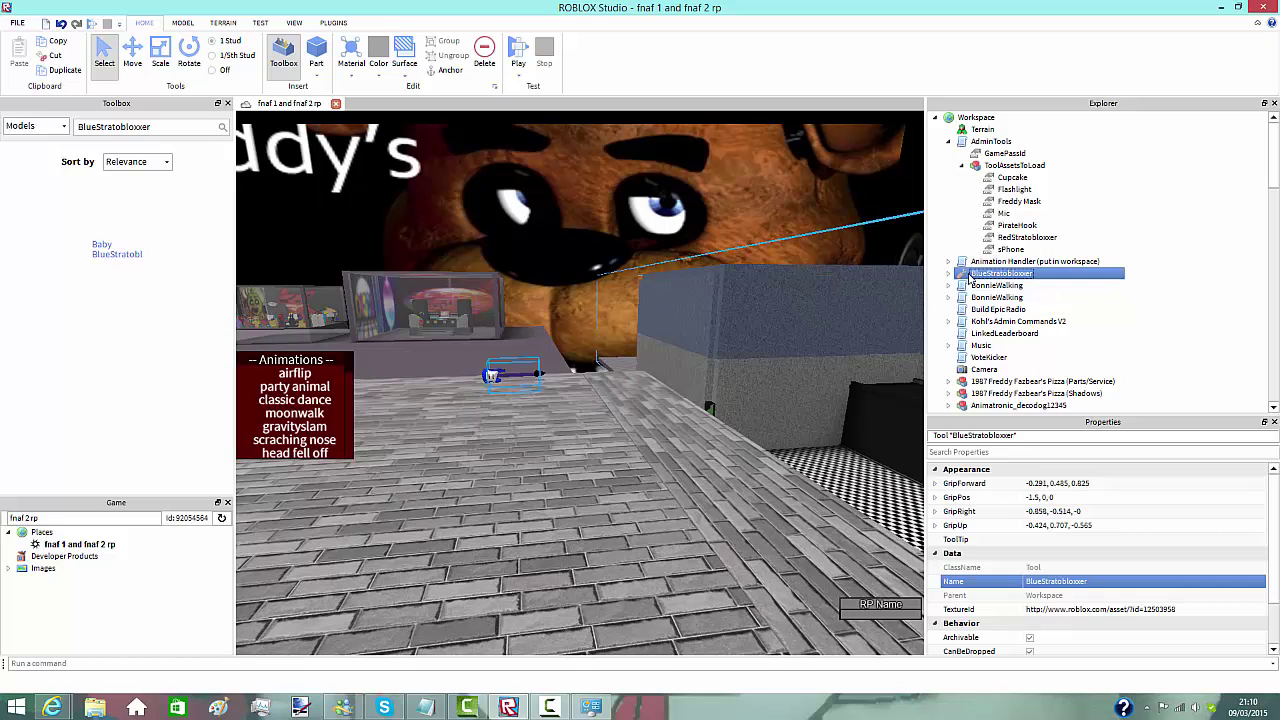
Save the BlueStratobloxxer tool to Roblox as a new model using (Create New)
right_click(970, 277)
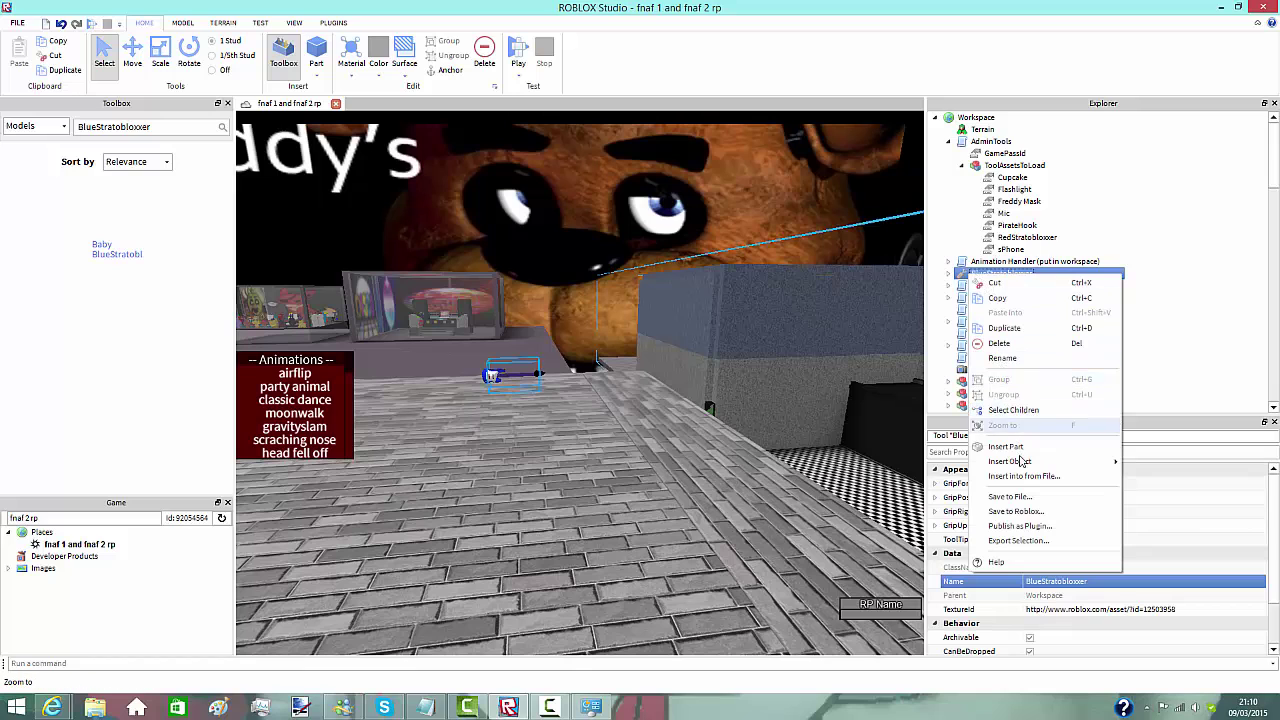
click(1022, 512)
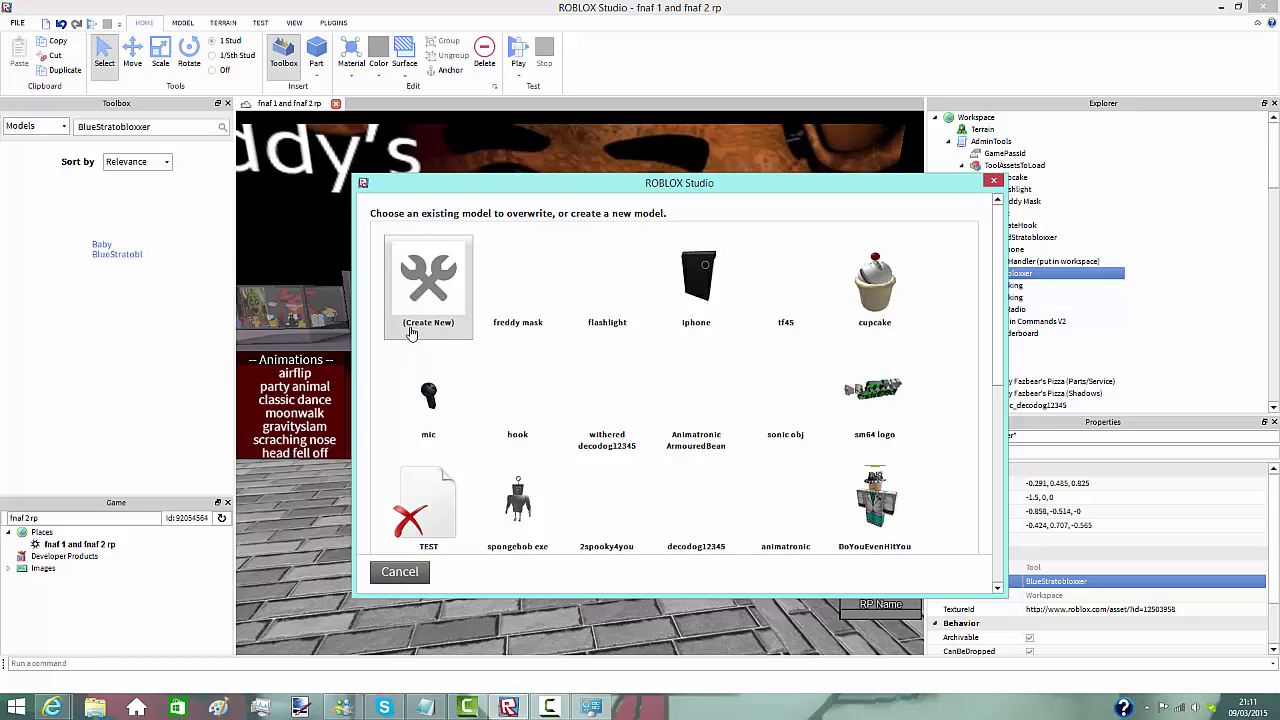
click(410, 333)
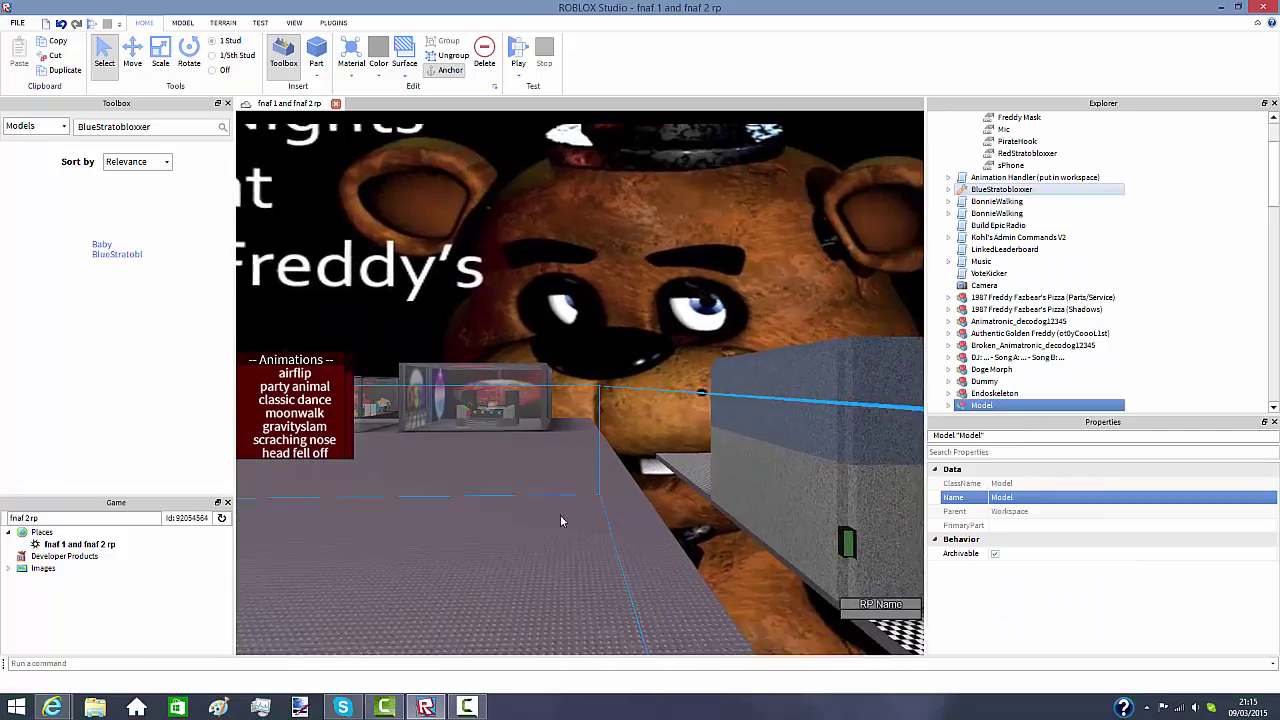
Cut the BlueStratobloxxer guitar tool out of the Workspace
right_drag(560, 519, 550, 511)
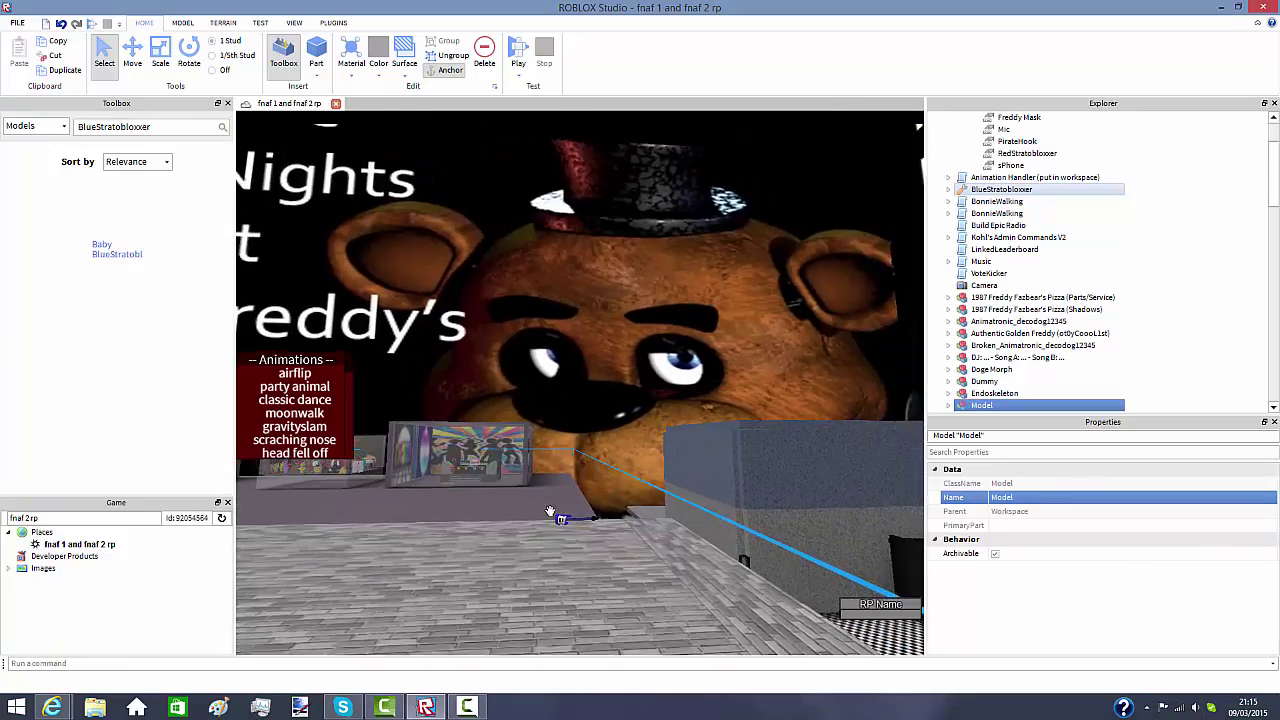
right_drag(550, 511, 546, 506)
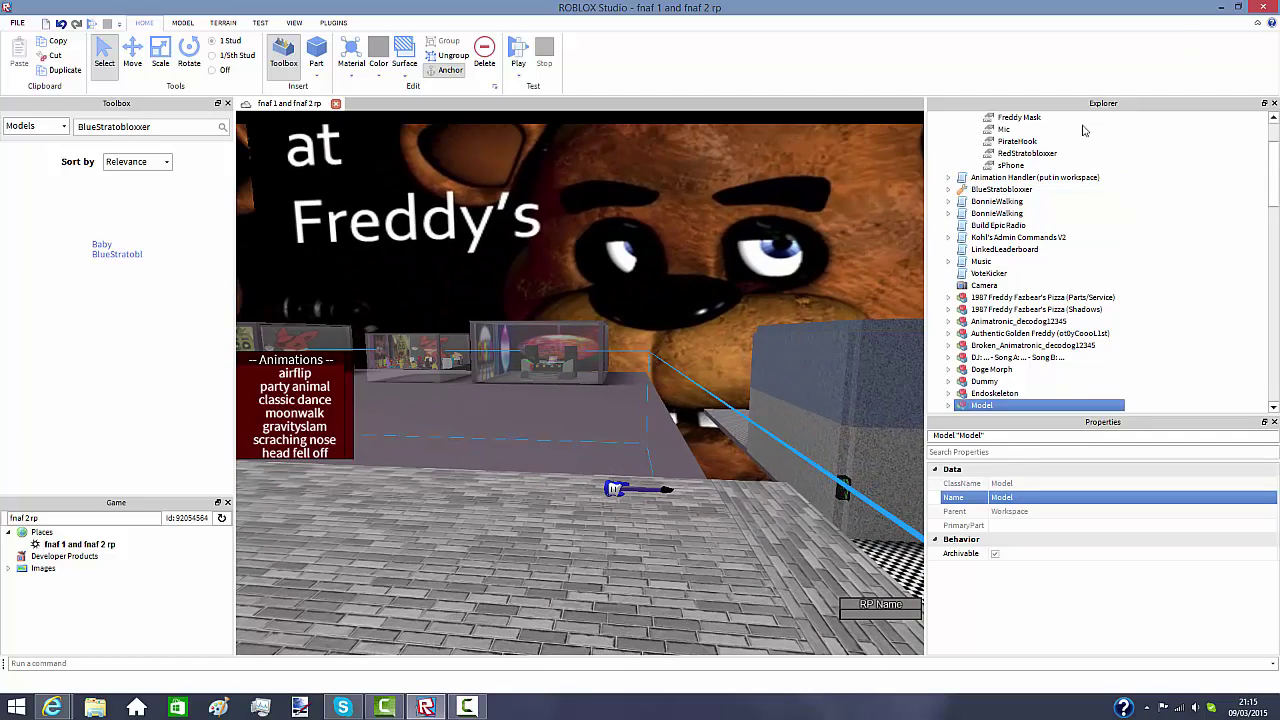
click(1040, 177)
click(1027, 190)
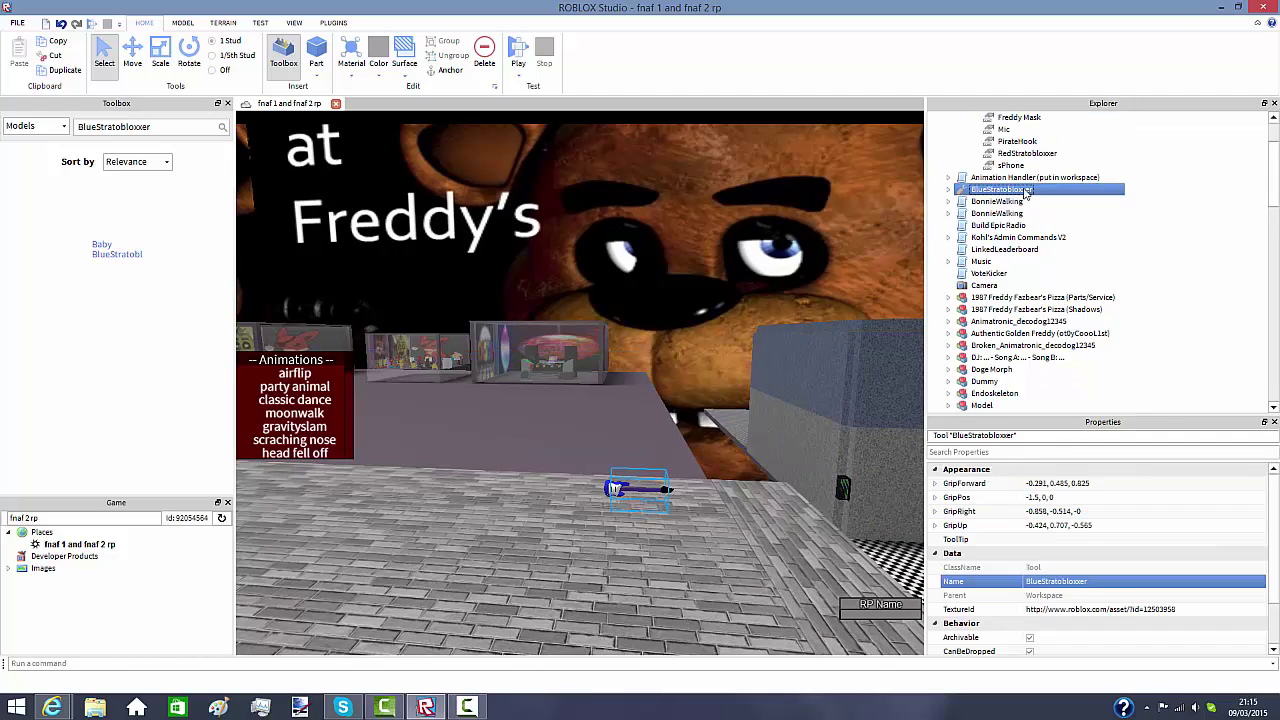
key(Delete)
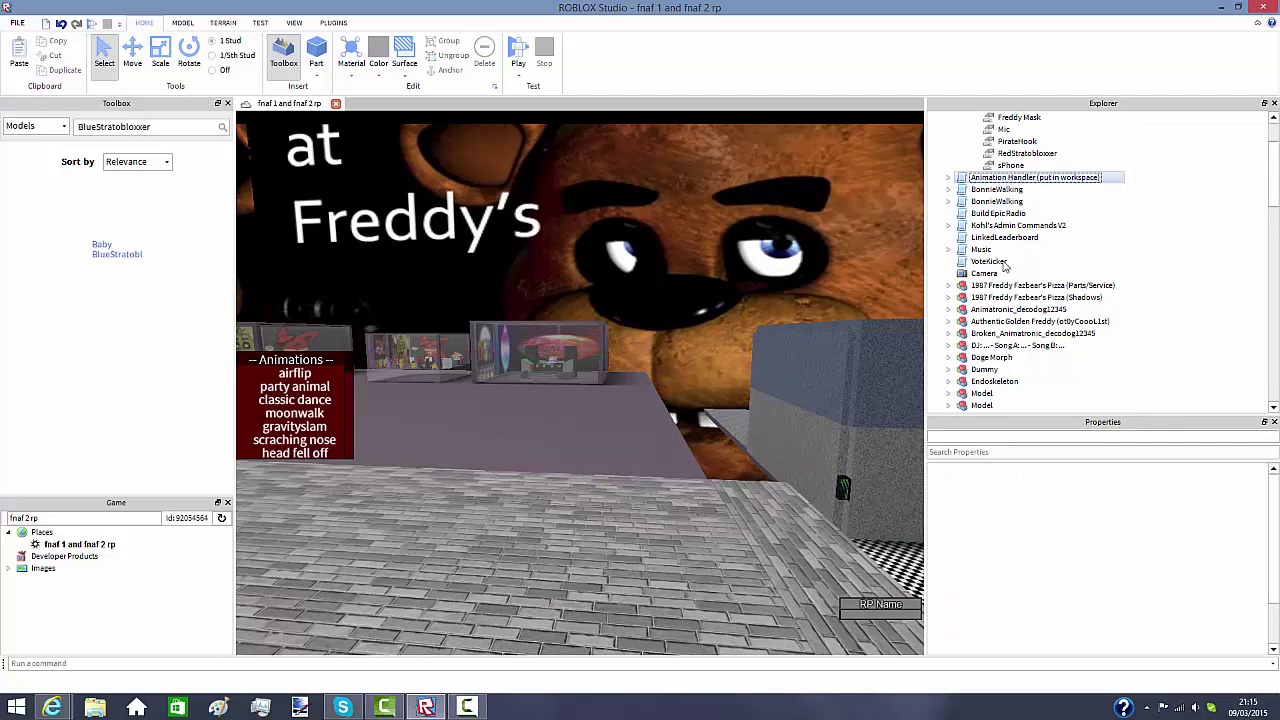
scroll(1010, 260, down, 5)
scroll(1023, 278, down, 5)
scroll(1023, 278, down, 1)
scroll(1023, 280, down, 3)
scroll(1024, 285, down, 3)
scroll(1025, 295, down, 4)
scroll(1025, 295, down, 1)
scroll(1017, 303, down, 2)
Paste the guitar into Lighting and select the sPhone value in ToolAssetsToLoad
click(985, 289)
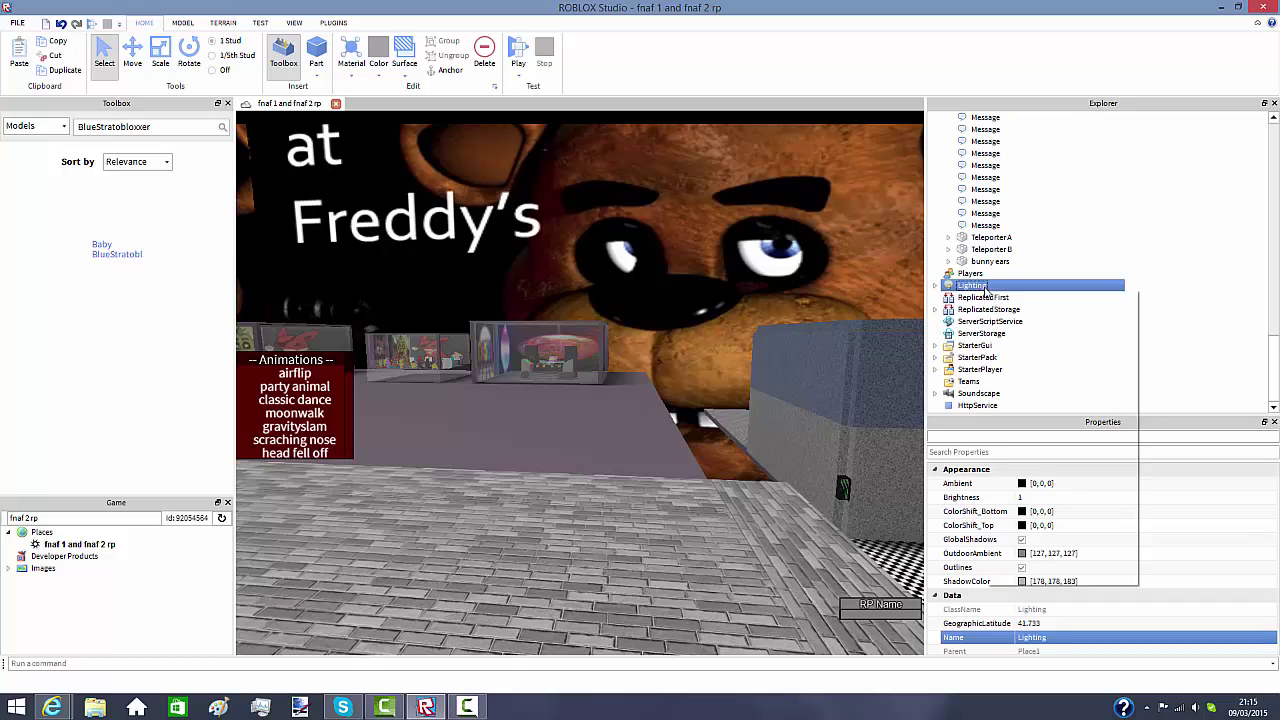
right_click(987, 289)
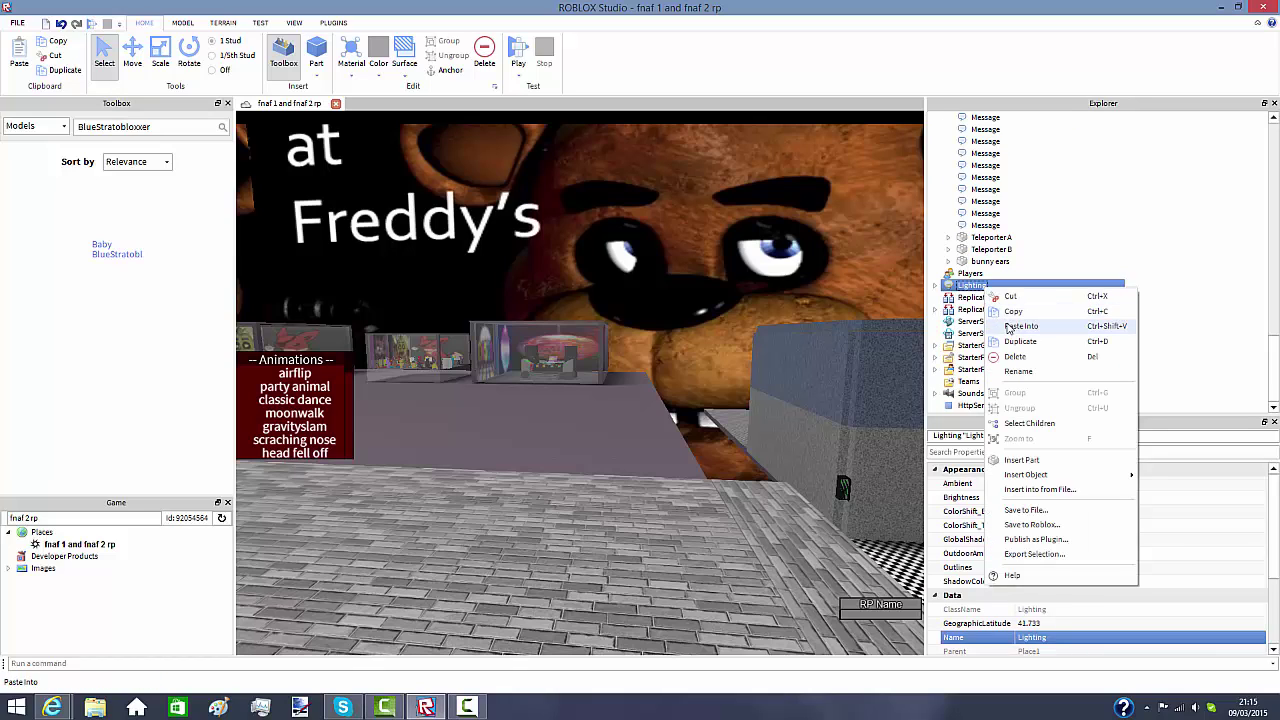
click(1008, 327)
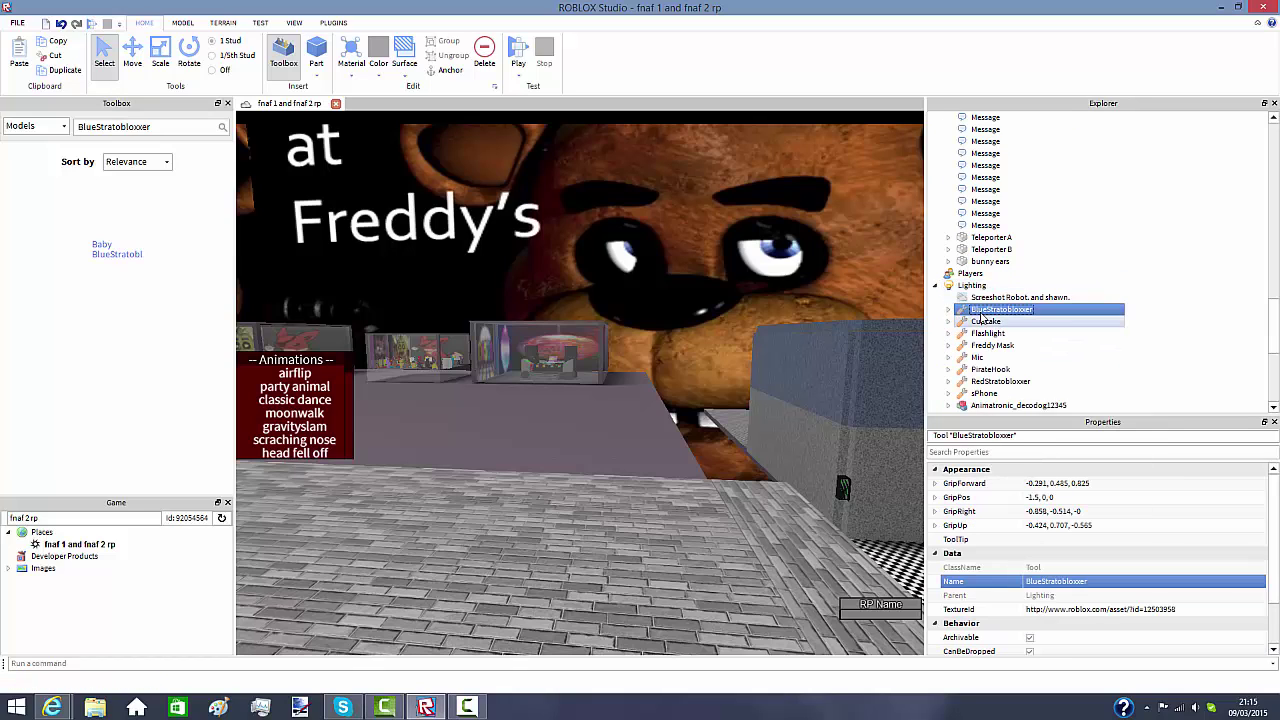
scroll(1000, 300, up, 5)
scroll(995, 291, up, 3)
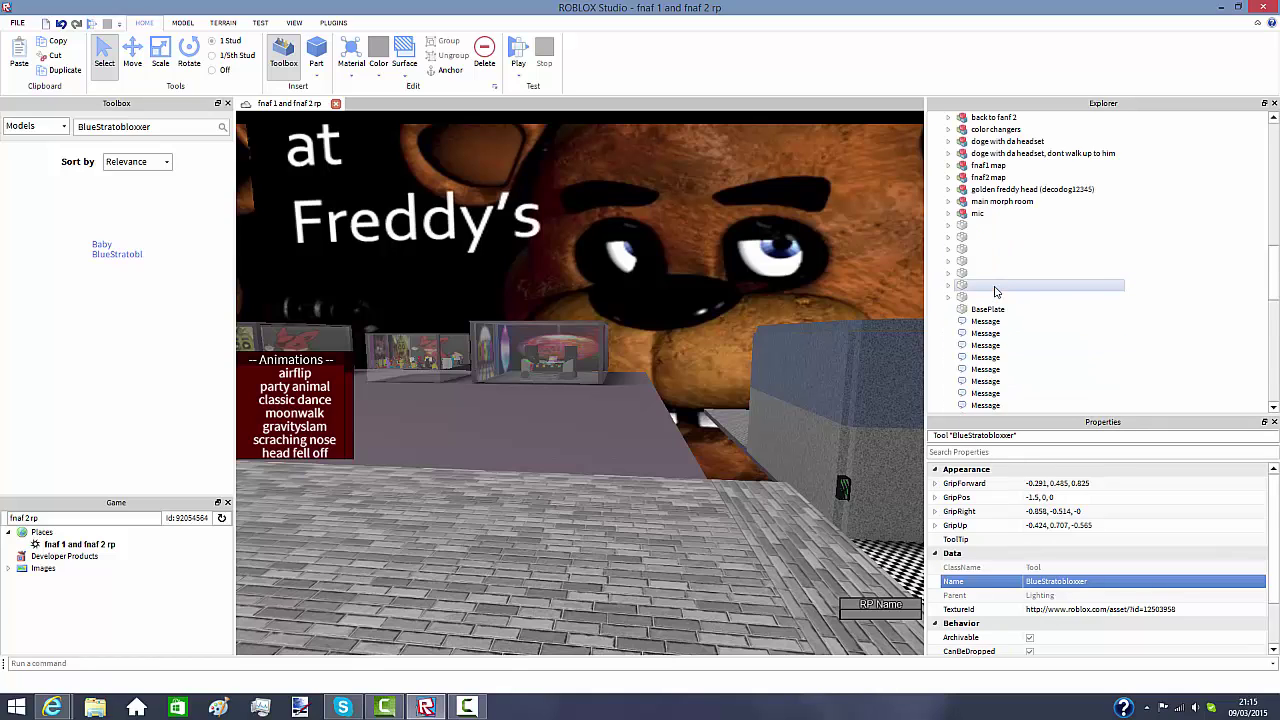
scroll(993, 288, up, 3)
scroll(988, 280, up, 3)
scroll(983, 265, up, 3)
scroll(982, 250, up, 2)
scroll(980, 235, up, 2)
scroll(979, 220, up, 2)
scroll(977, 205, up, 1)
scroll(977, 205, up, 2)
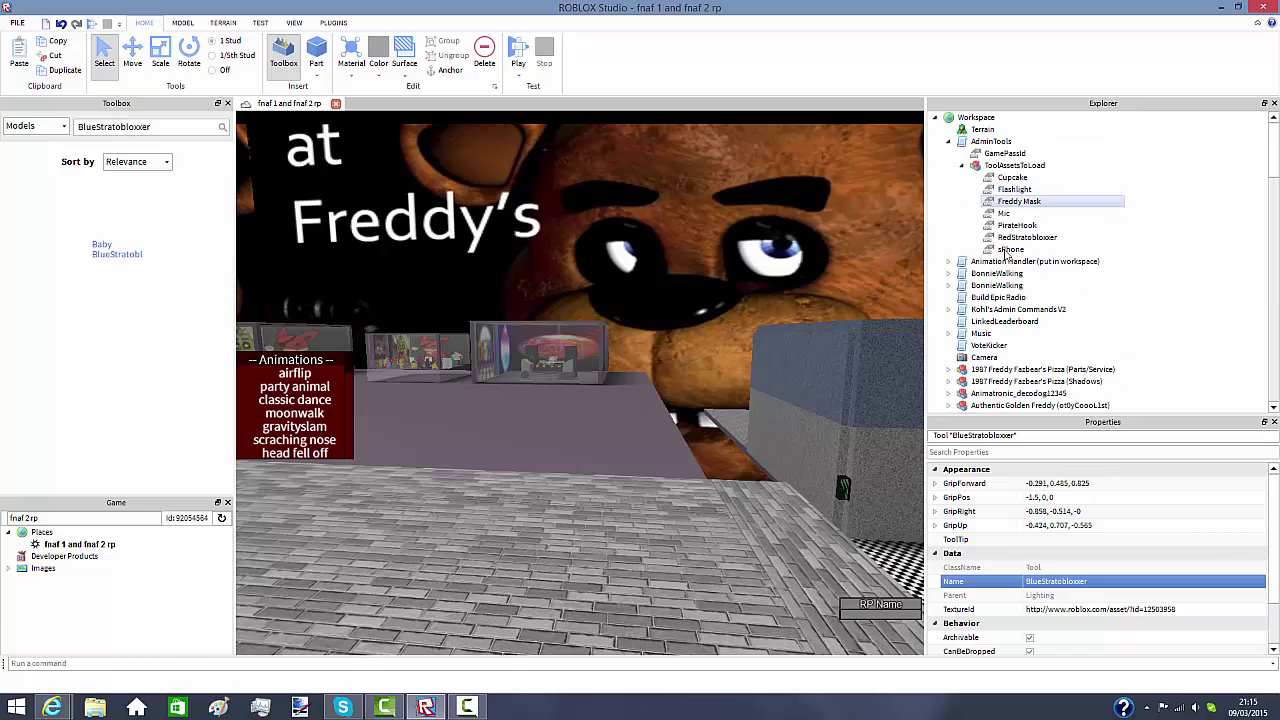
click(1008, 249)
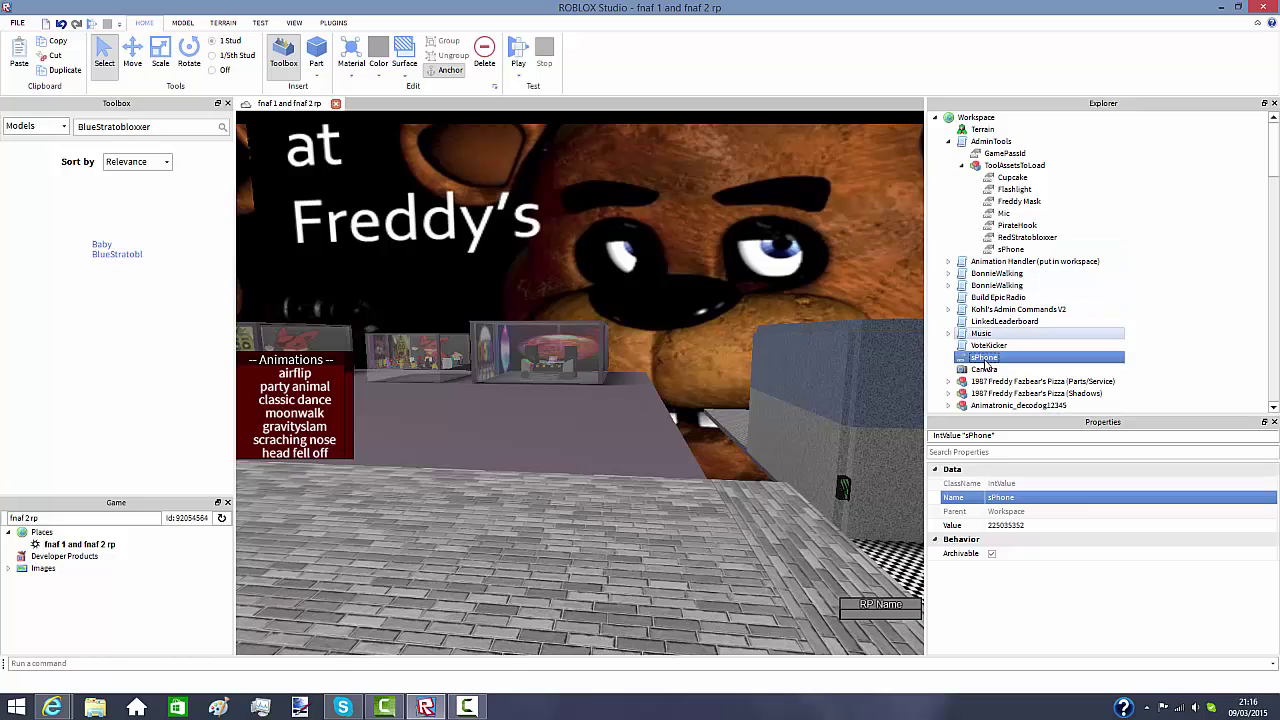
Drag the sPhone copy (225035352) into ToolAssetsToLoad and rename it rtf
mouse_move(990, 357)
mouse_down()
mouse_move(1035, 340)
mouse_move(1008, 172)
mouse_up()
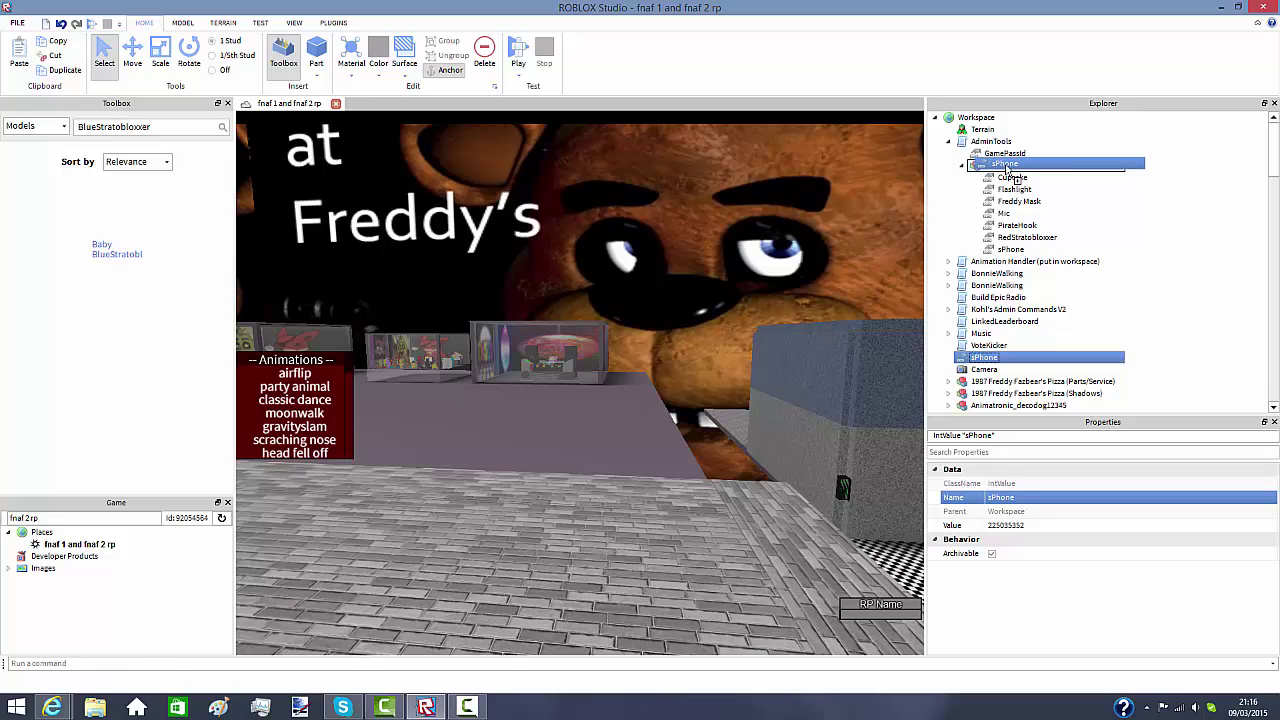
drag(1008, 170, 1018, 172)
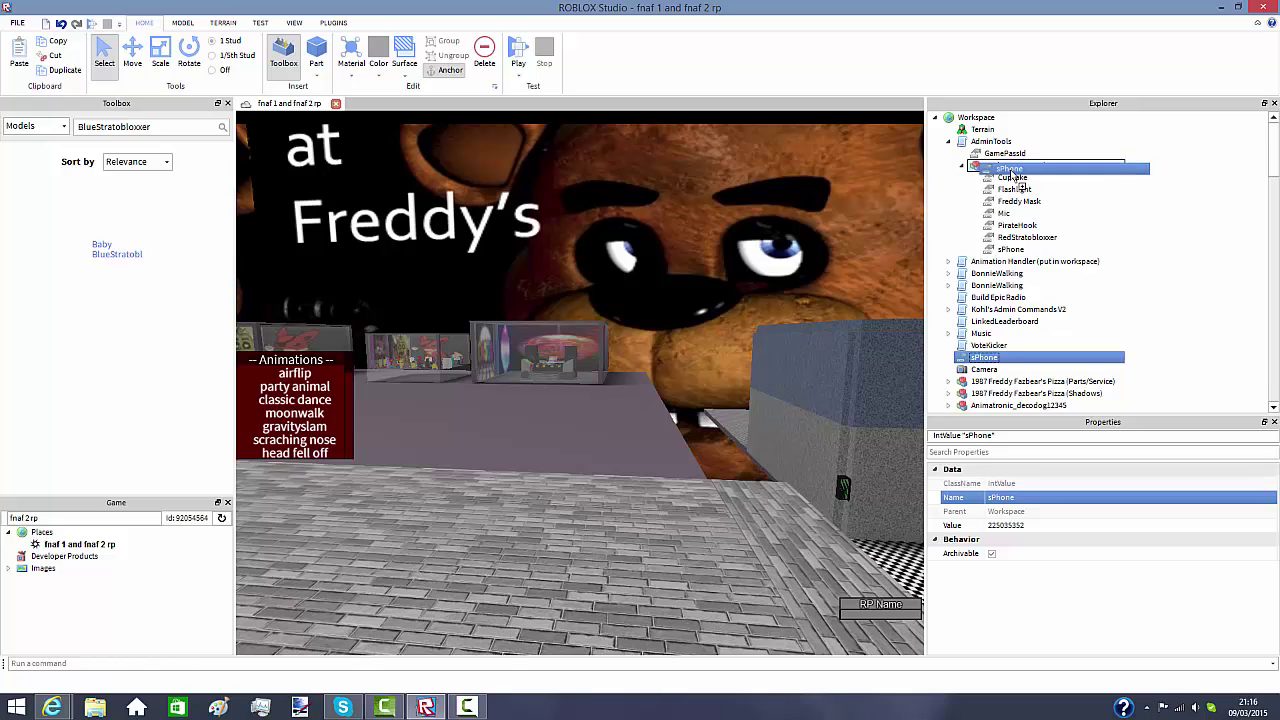
drag(1016, 175, 1011, 180)
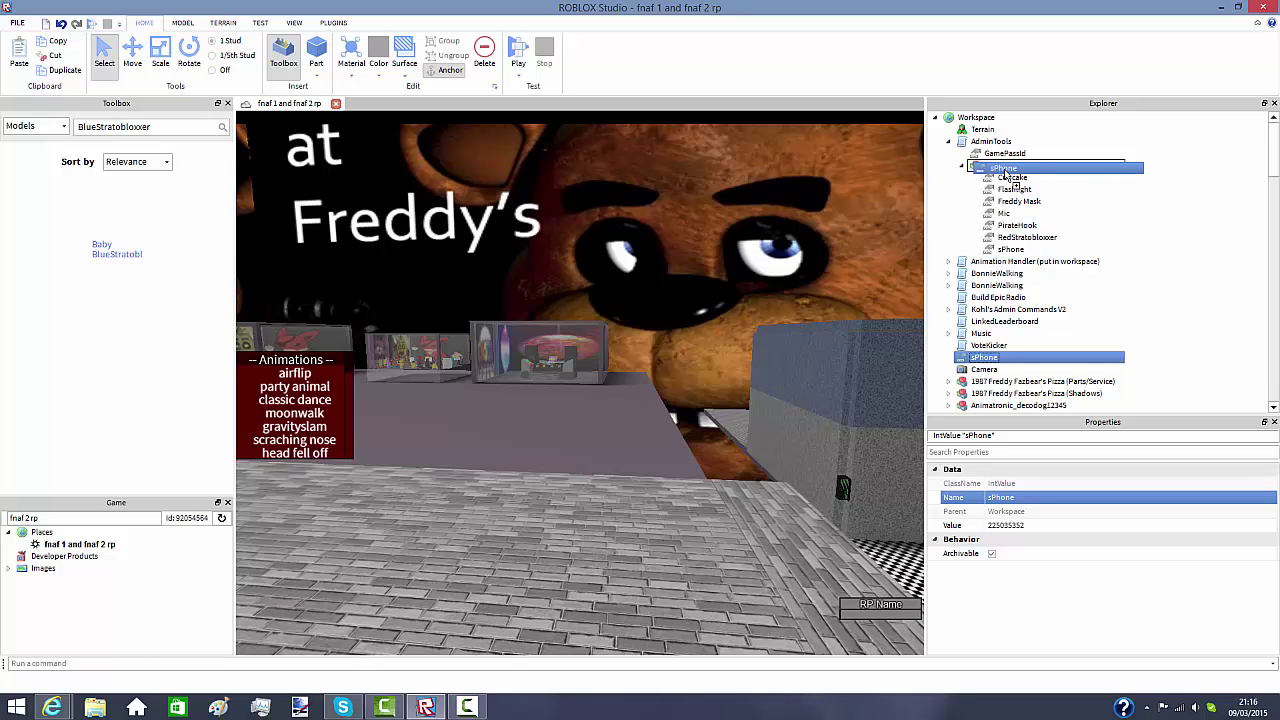
mouse_move(1005, 175)
mouse_down()
mouse_move(1004, 213)
mouse_move(1020, 166)
mouse_up()
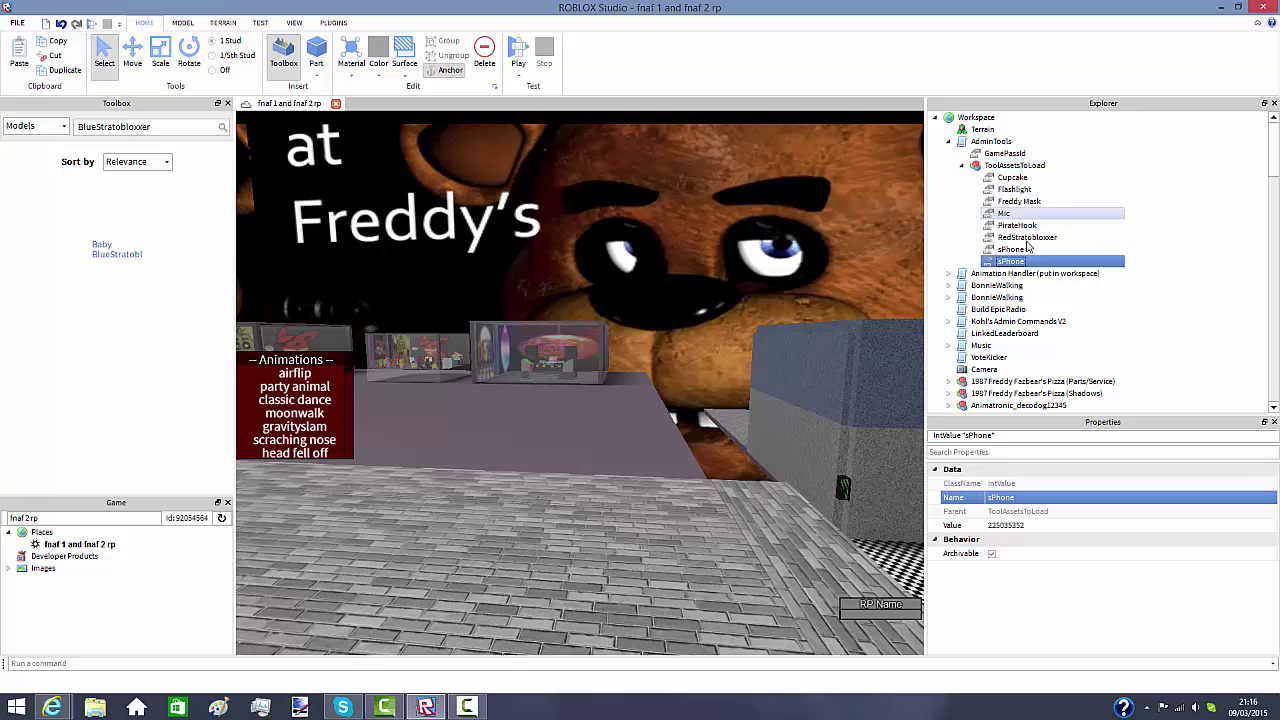
click(1027, 500)
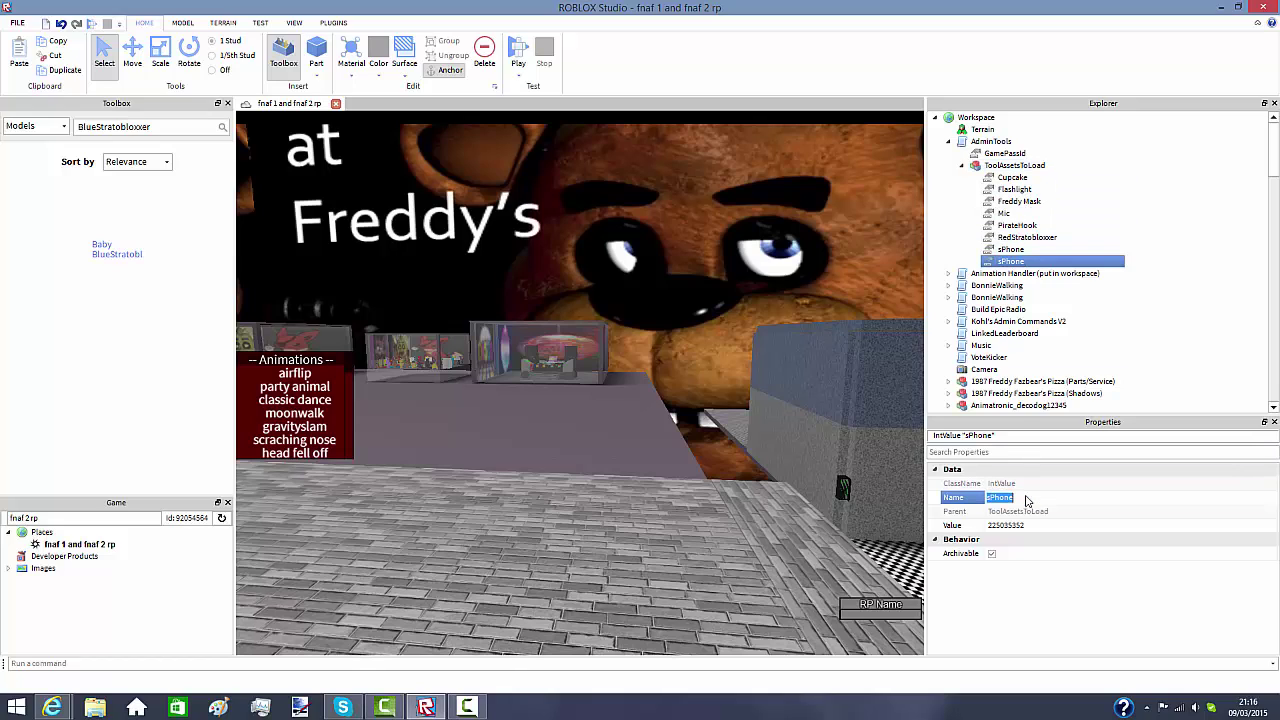
text(rt)
key(Return)
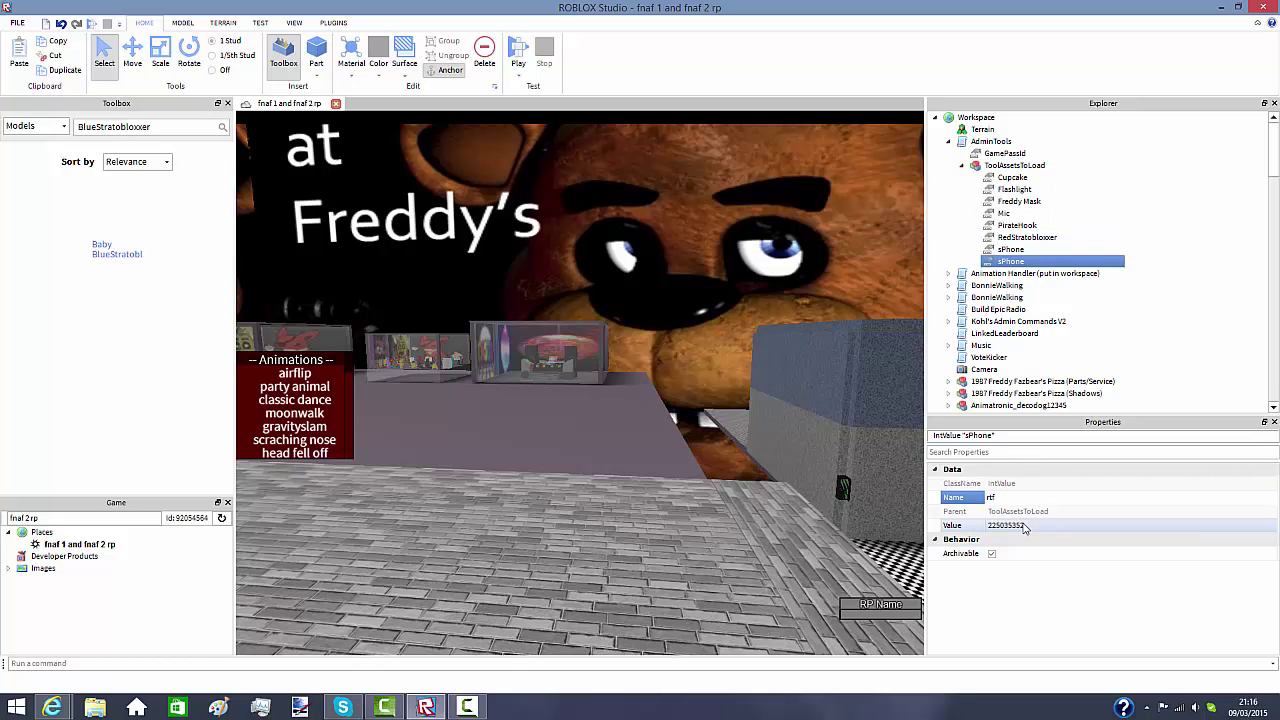
click(1024, 530)
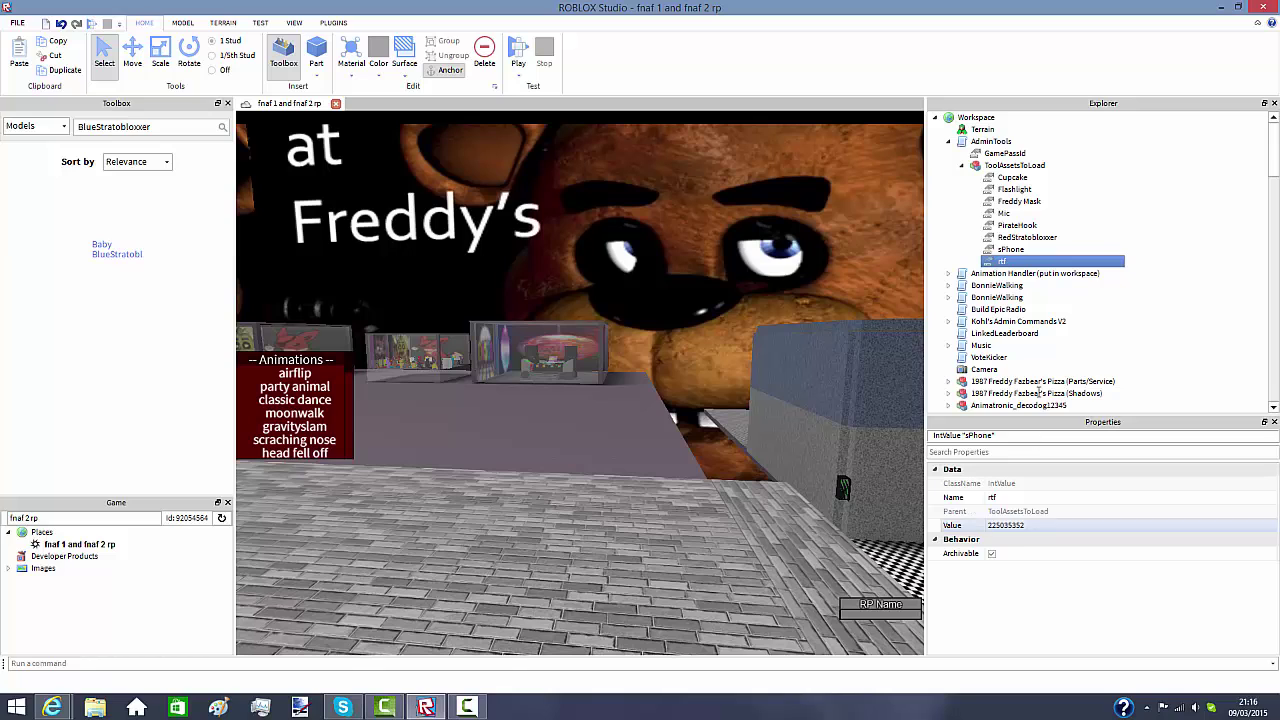
scroll(995, 355, down, 4)
scroll(995, 355, down, 2)
scroll(995, 355, down, 3)
scroll(995, 355, down, 3)
scroll(990, 355, down, 3)
scroll(988, 354, down, 3)
scroll(988, 354, down, 3)
scroll(989, 340, down, 3)
scroll(990, 320, down, 1)
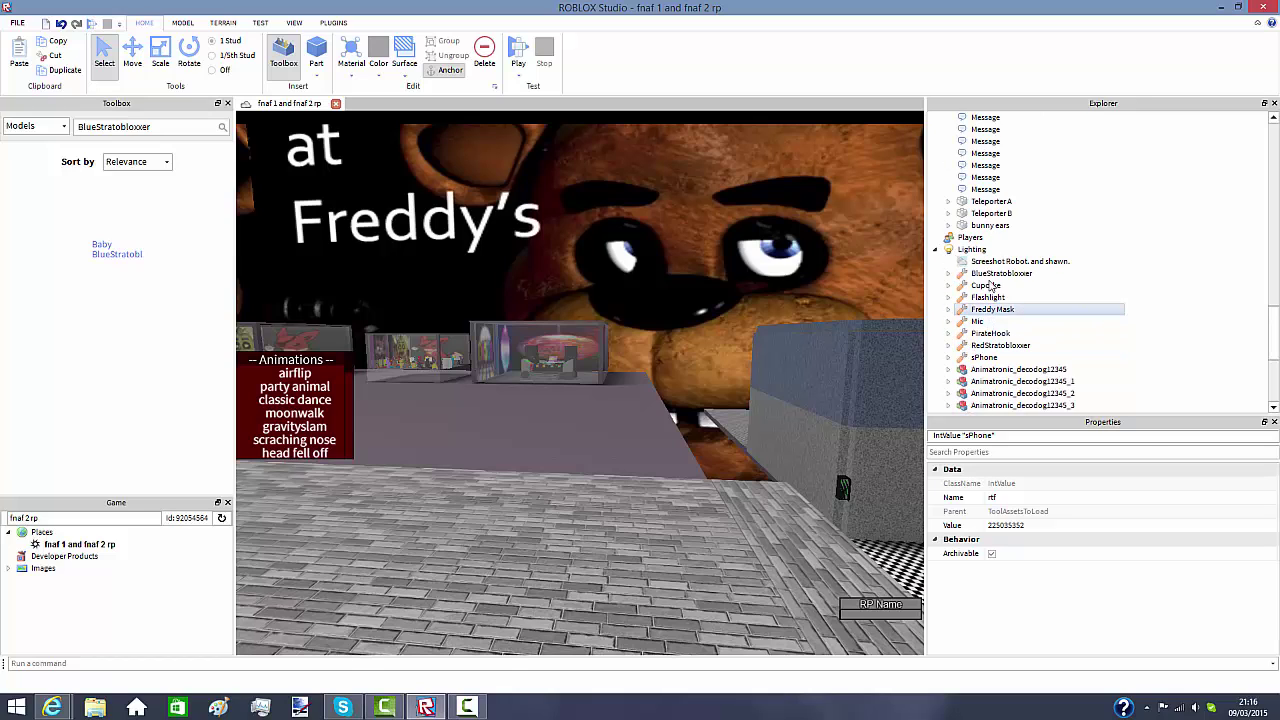
Copy the guitar tool's name BlueStratobloxxer and rename the rtf value to it
right_click(999, 274)
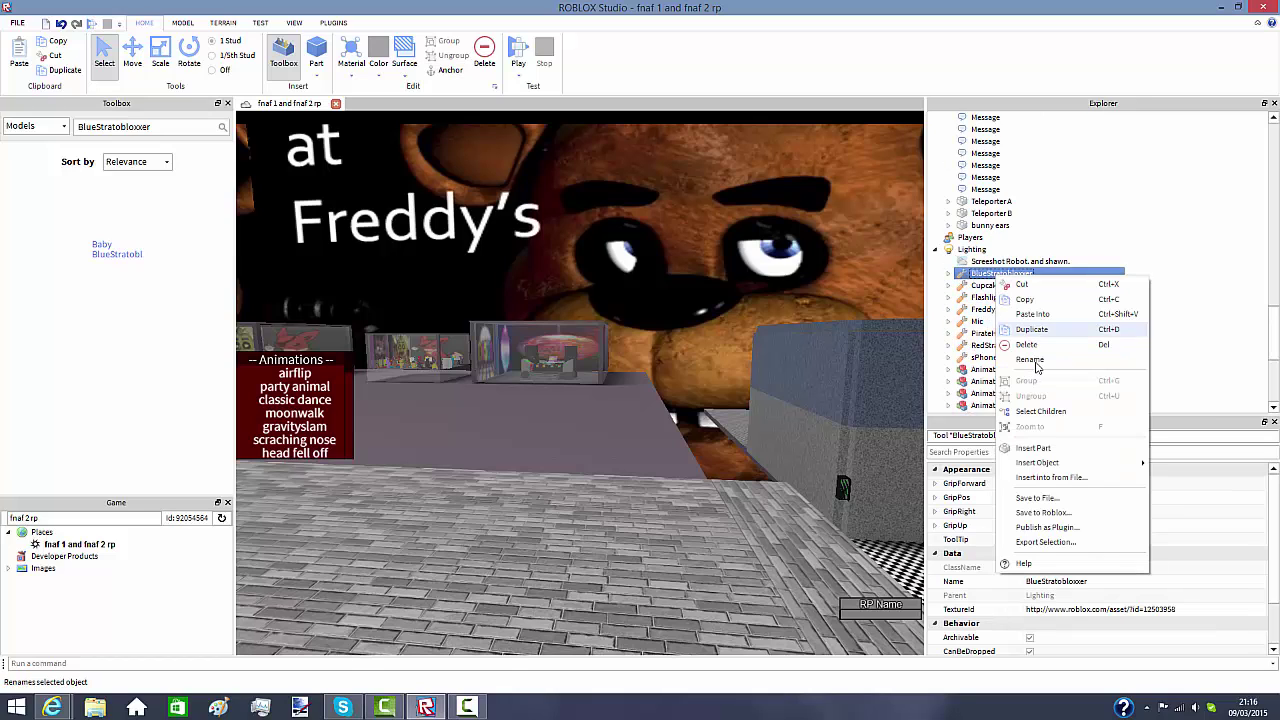
click(1034, 360)
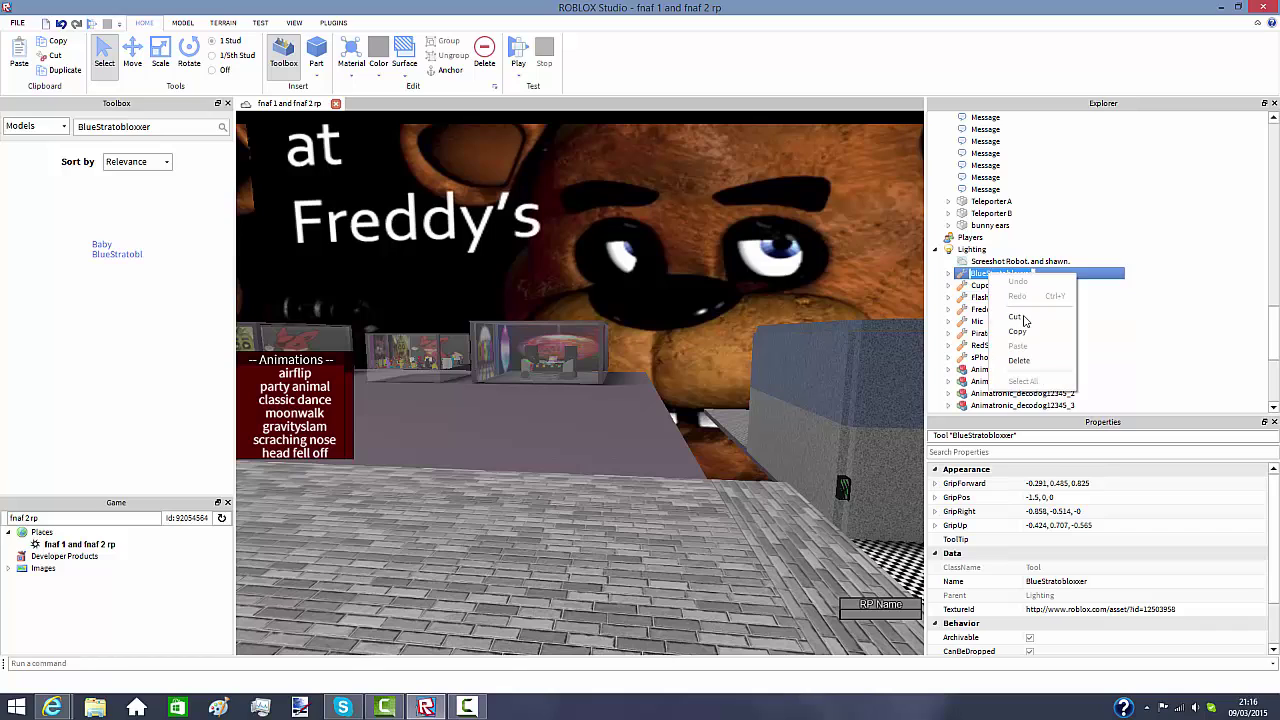
click(997, 317)
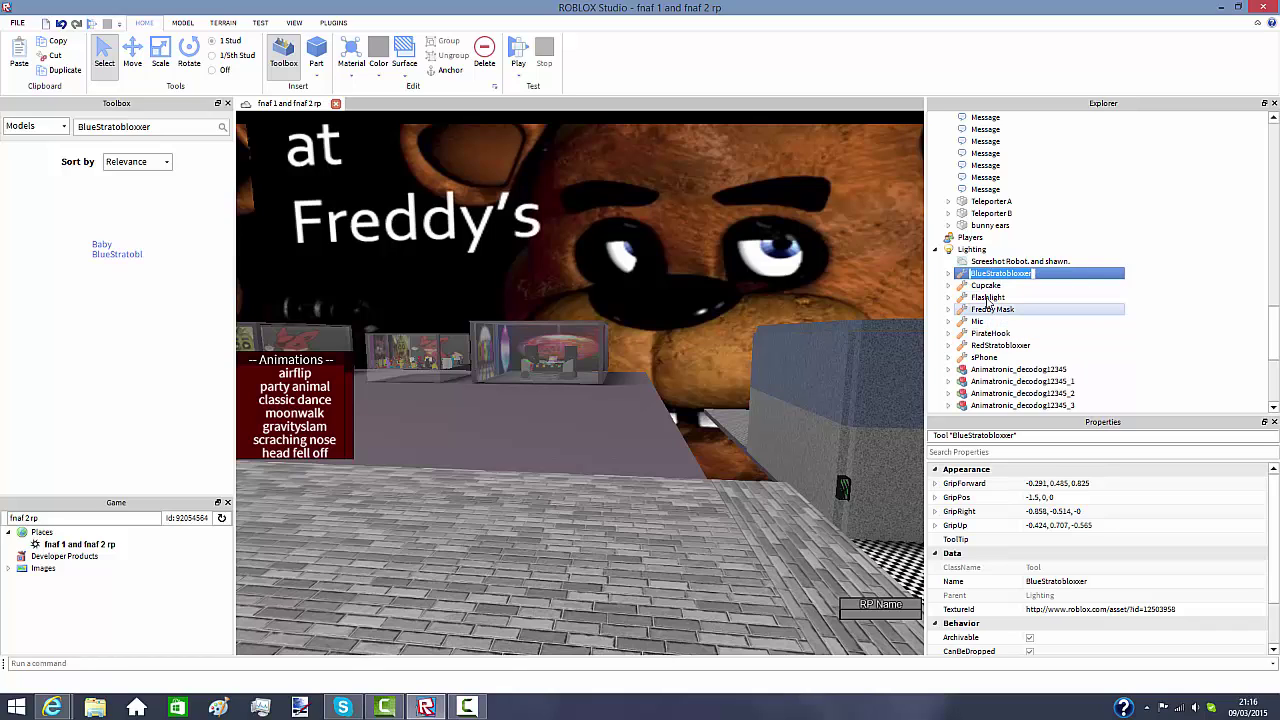
scroll(1057, 277, up, 3)
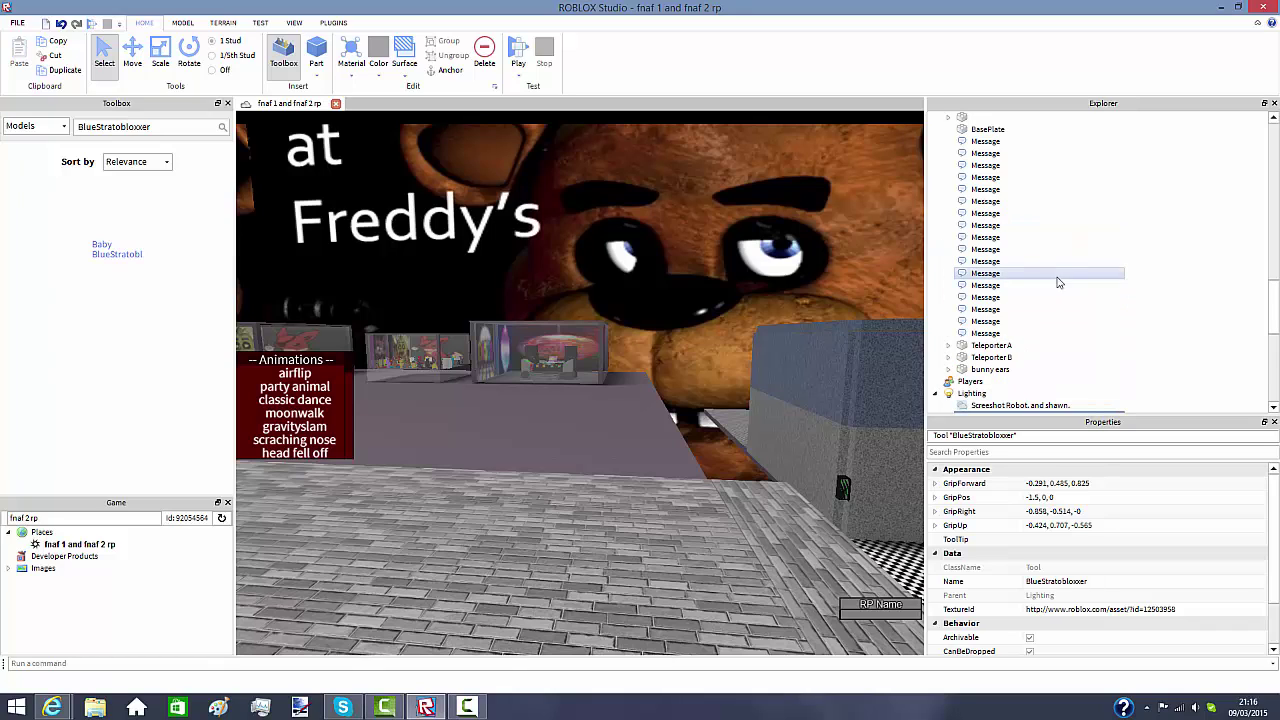
scroll(1023, 266, up, 2)
scroll(1023, 266, up, 4)
scroll(1023, 266, up, 4)
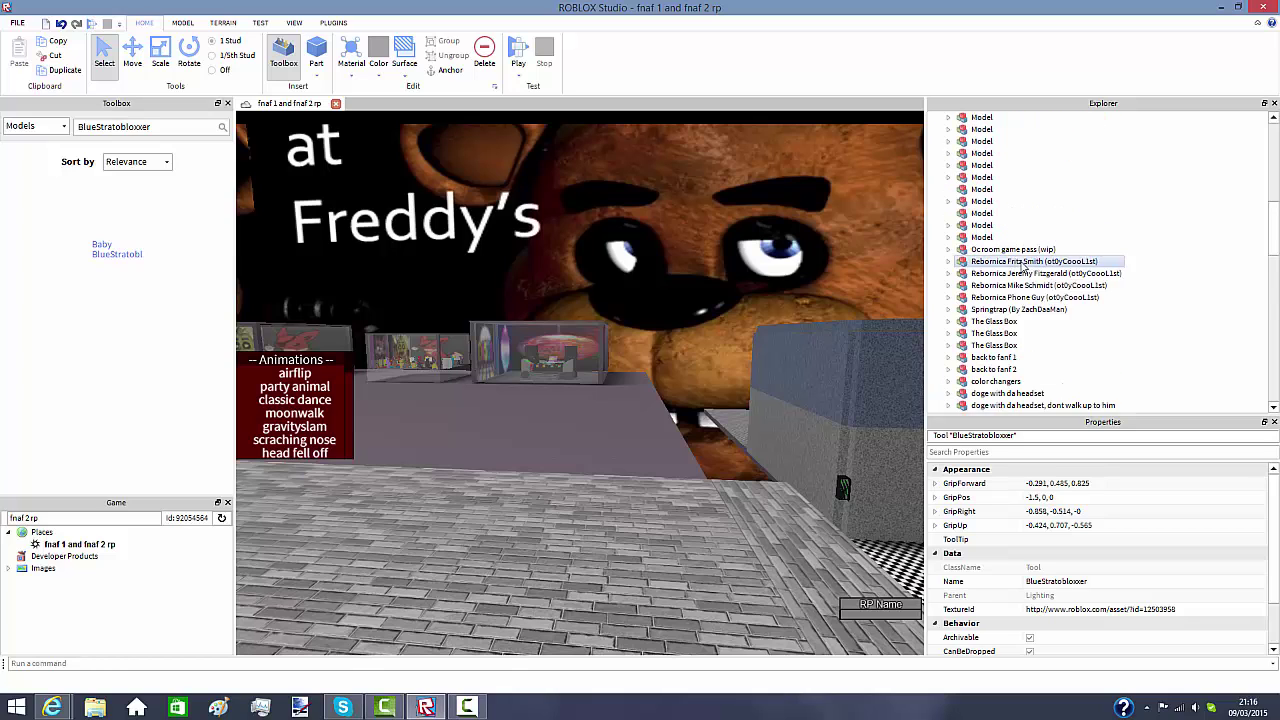
scroll(1021, 266, up, 2)
scroll(1021, 266, up, 3)
scroll(1020, 266, up, 2)
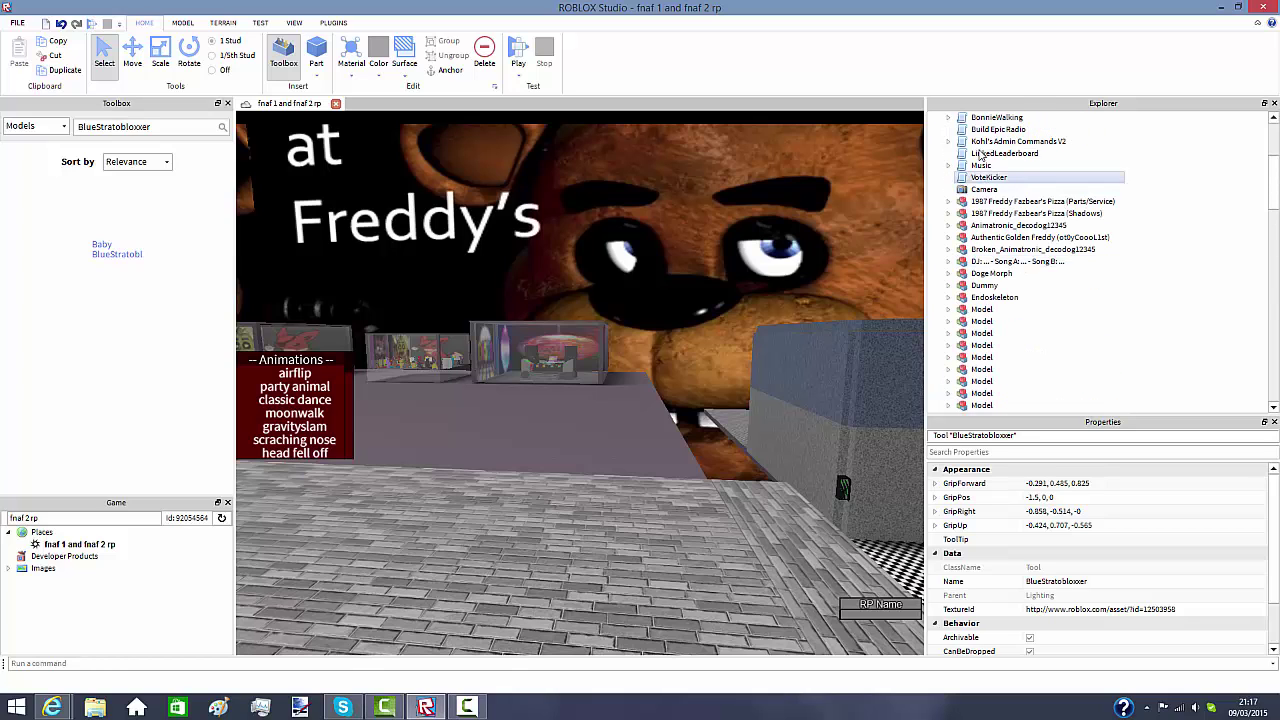
scroll(986, 190, up, 3)
scroll(988, 175, up, 2)
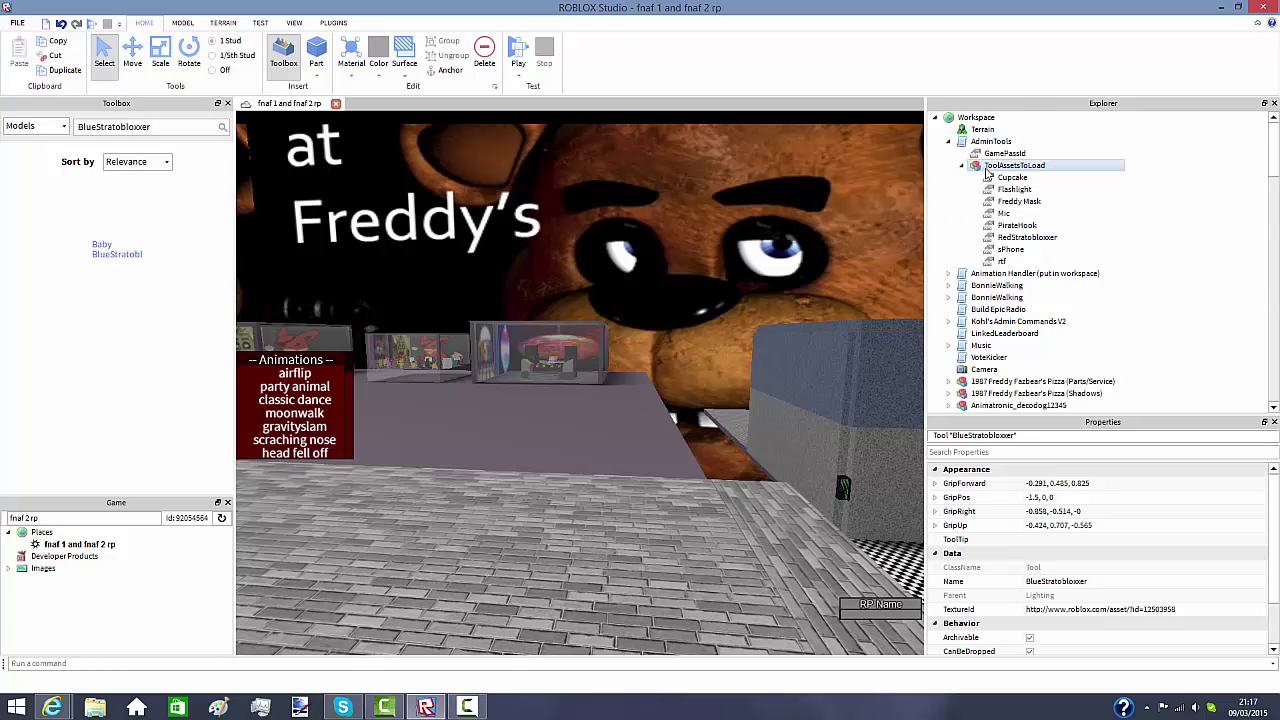
click(1002, 261)
click(1020, 498)
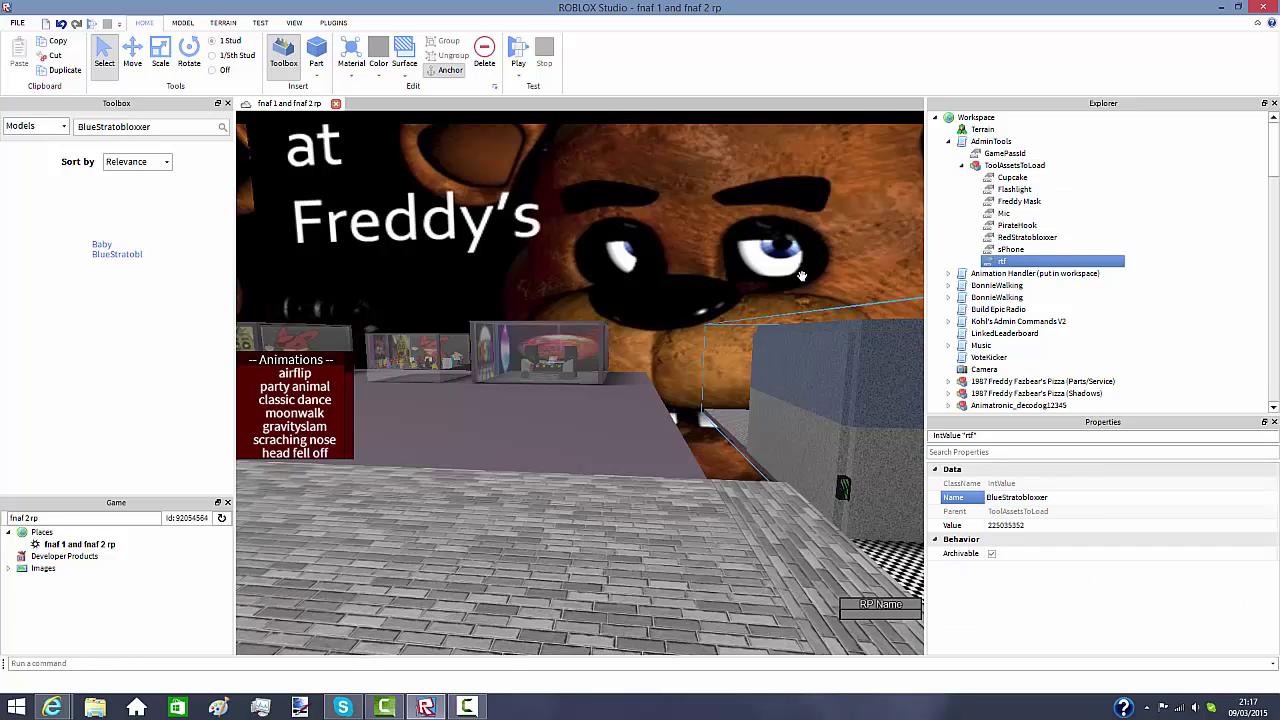
key(Return)
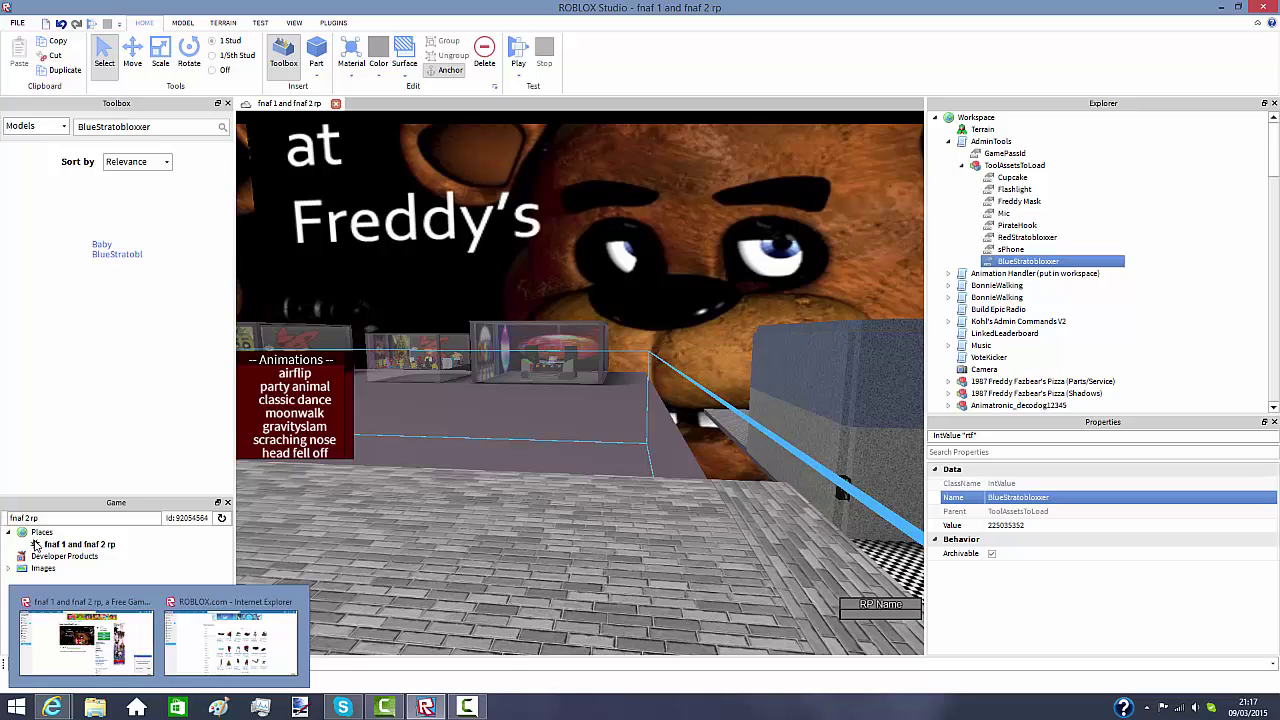
mouse_move(52, 707)
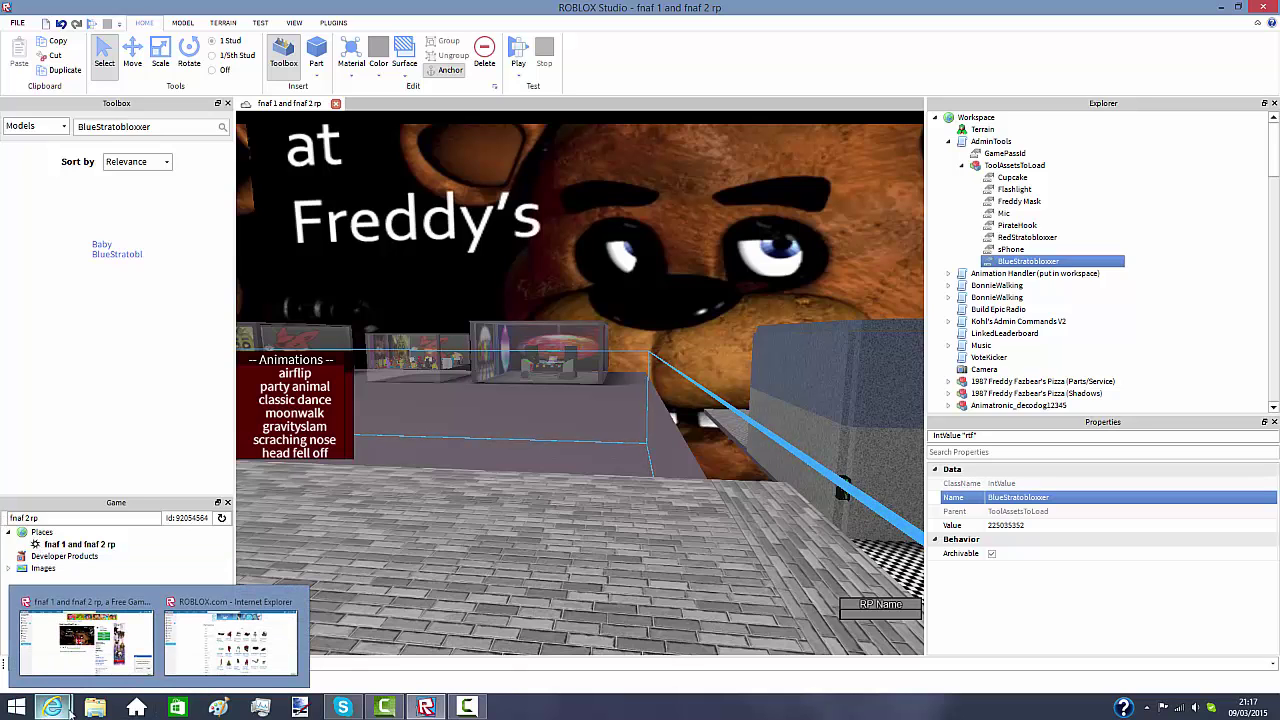
Copy the efjr model ID 225066951 from the browser's Models inventory, then return to Studio
click(193, 661)
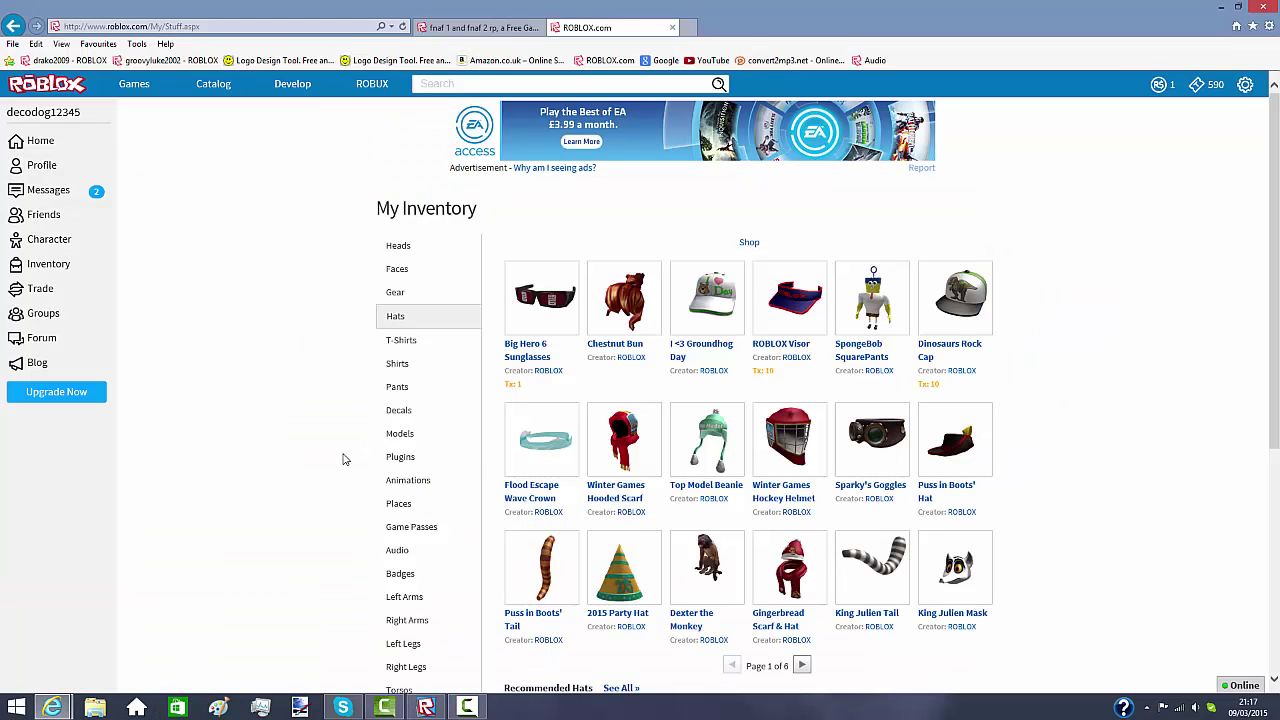
scroll(423, 571, down, 3)
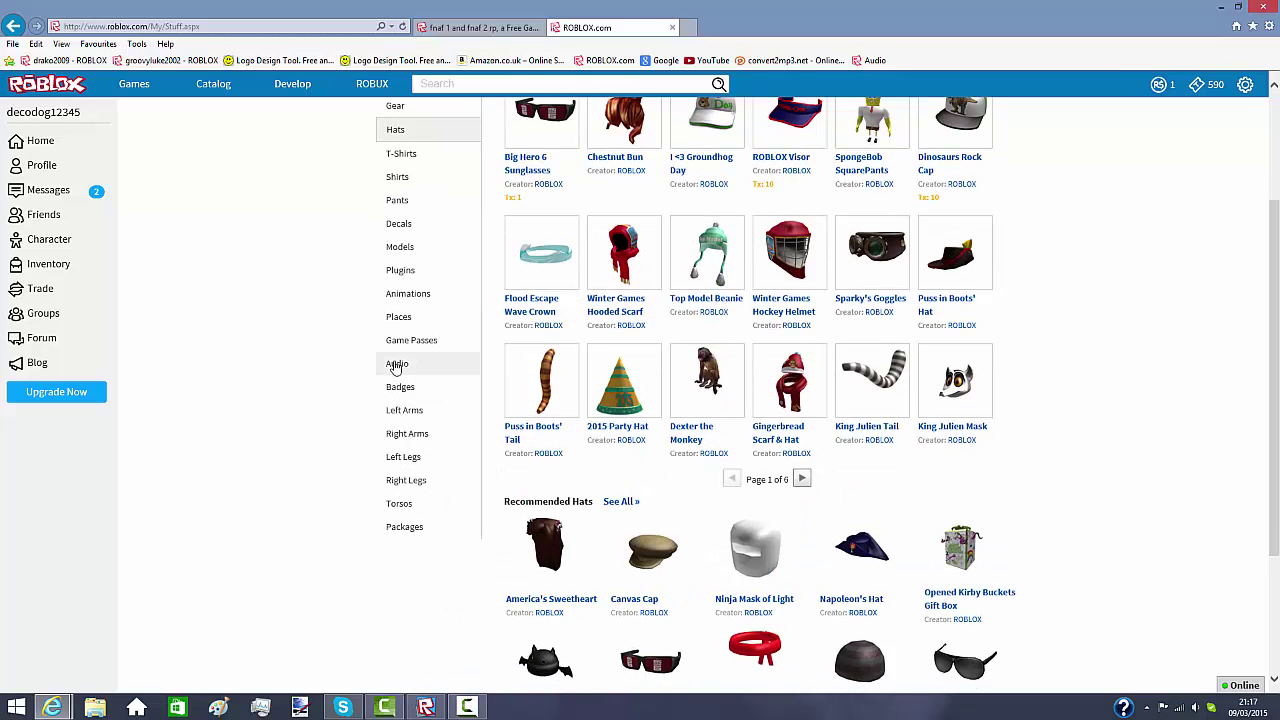
click(401, 250)
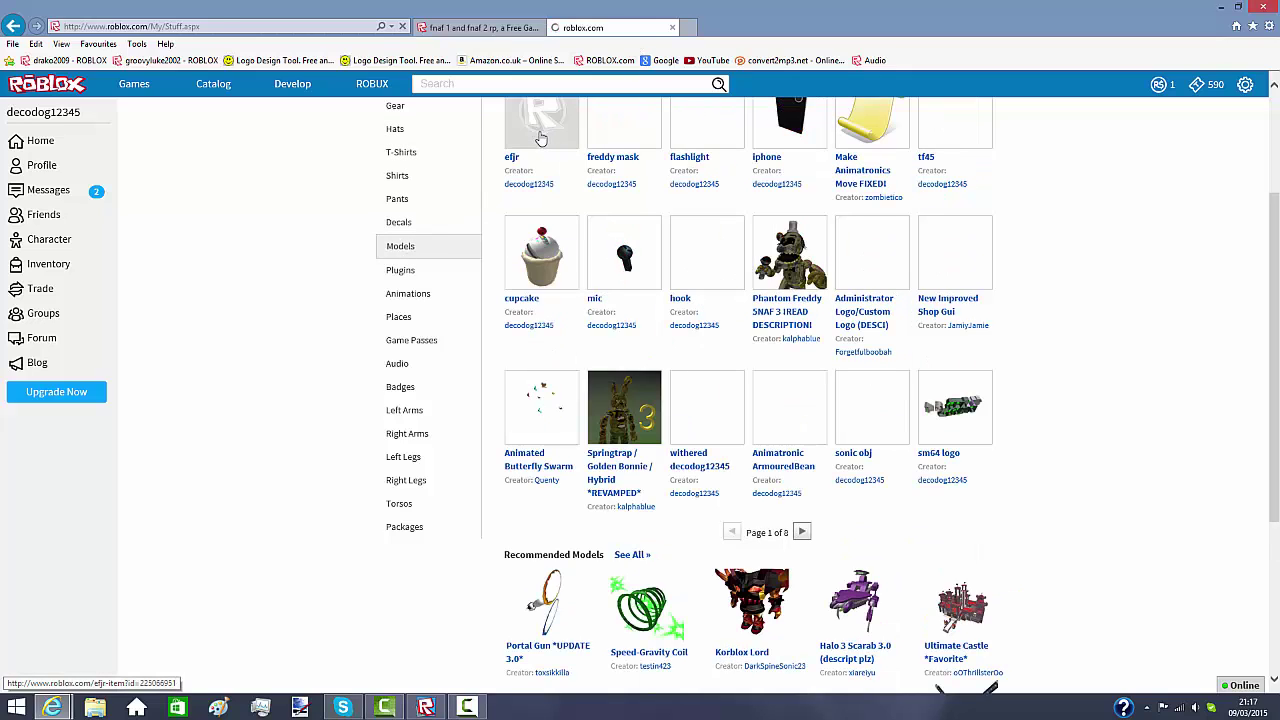
click(267, 29)
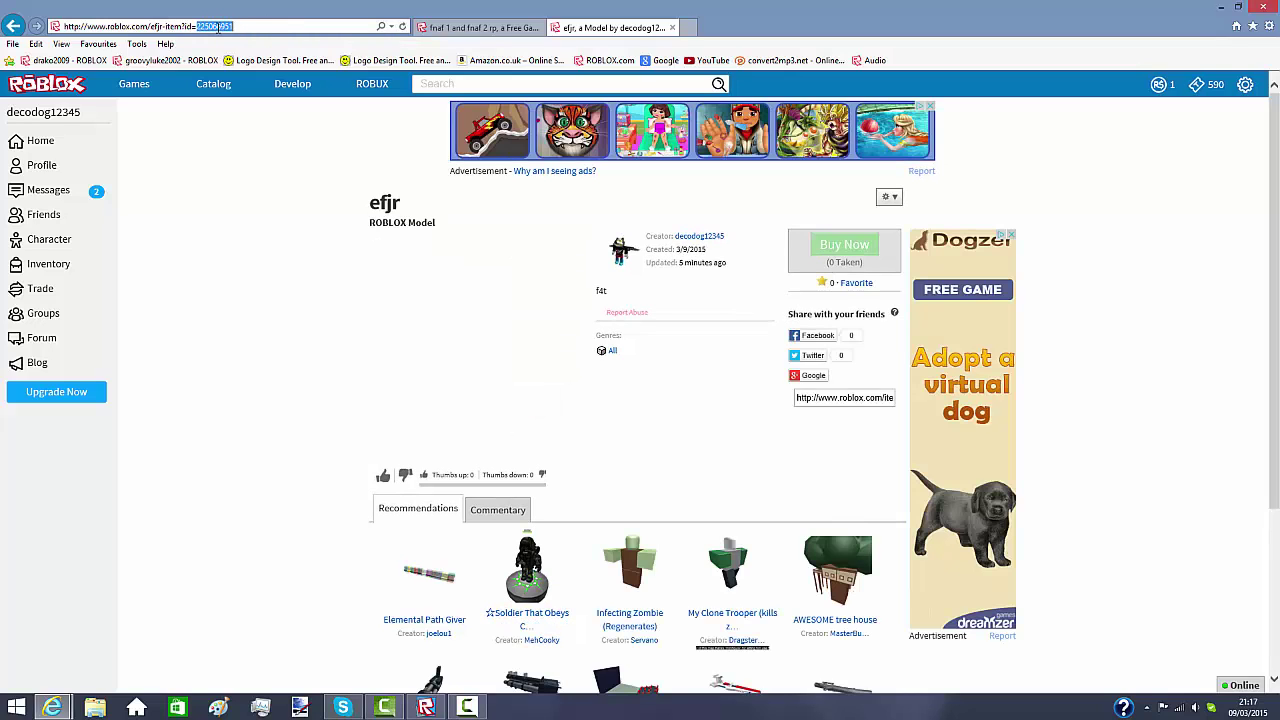
right_click(215, 28)
click(245, 67)
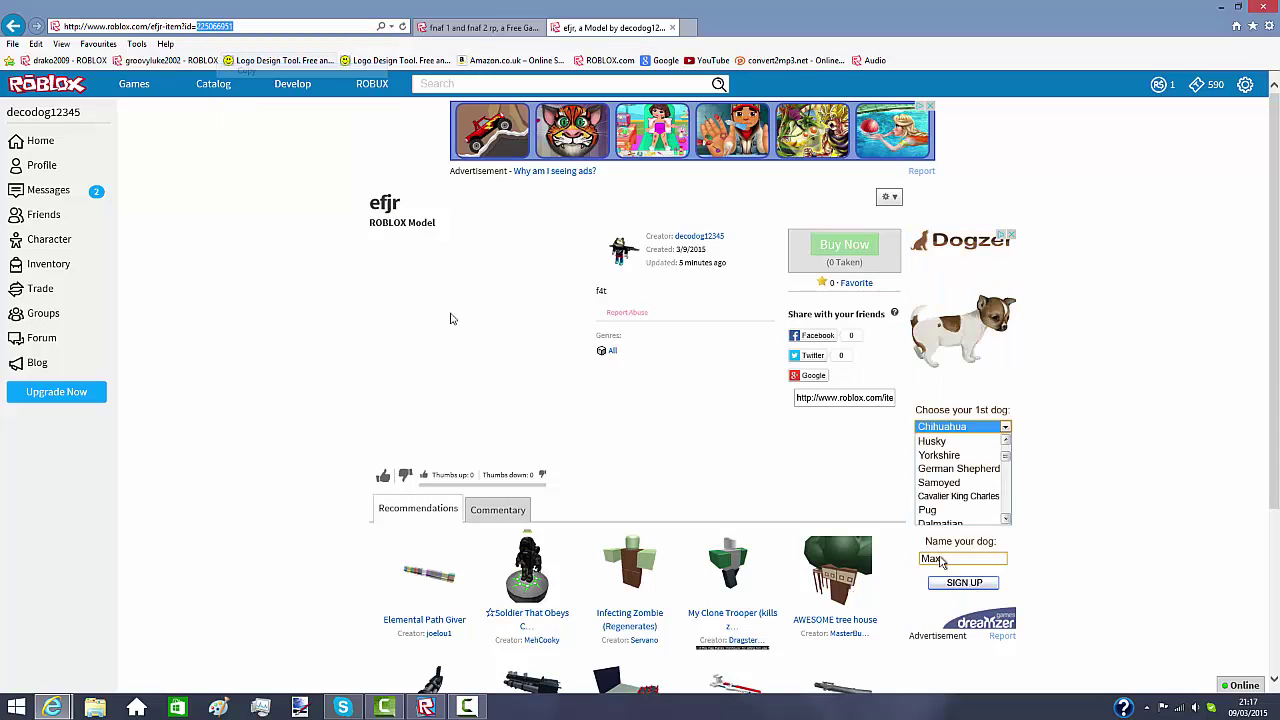
click(468, 700)
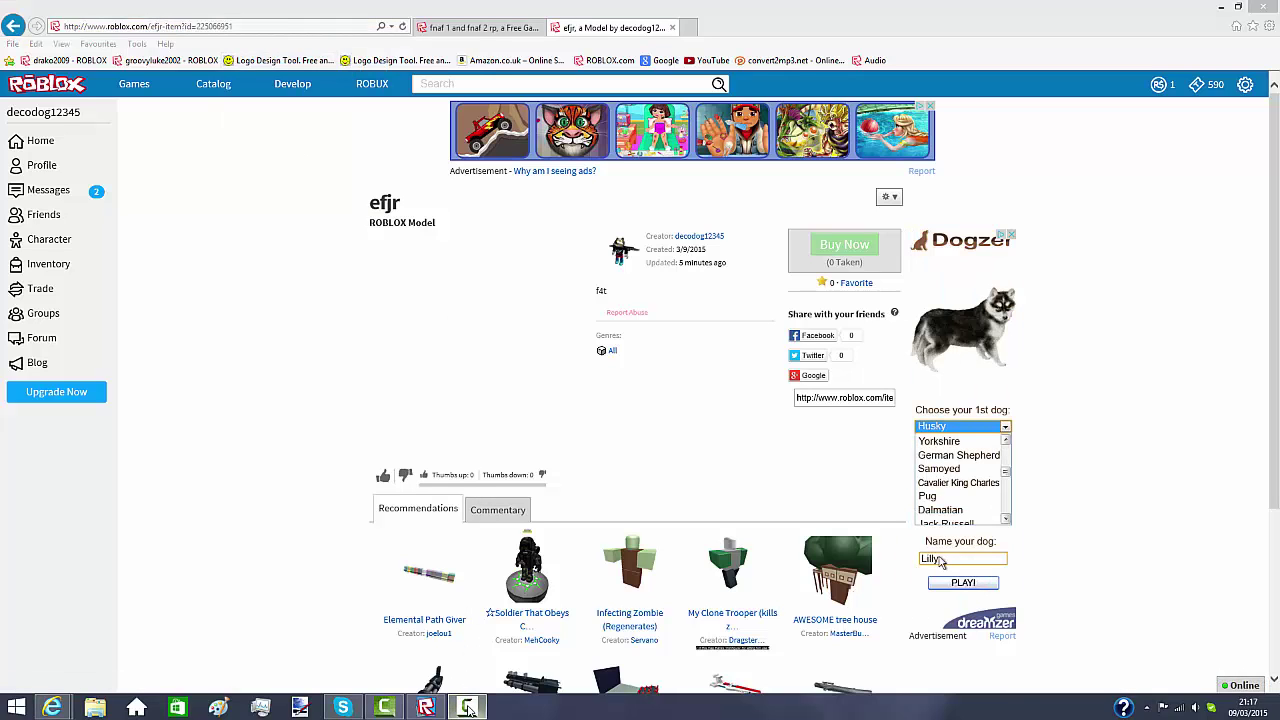
mouse_move(425, 707)
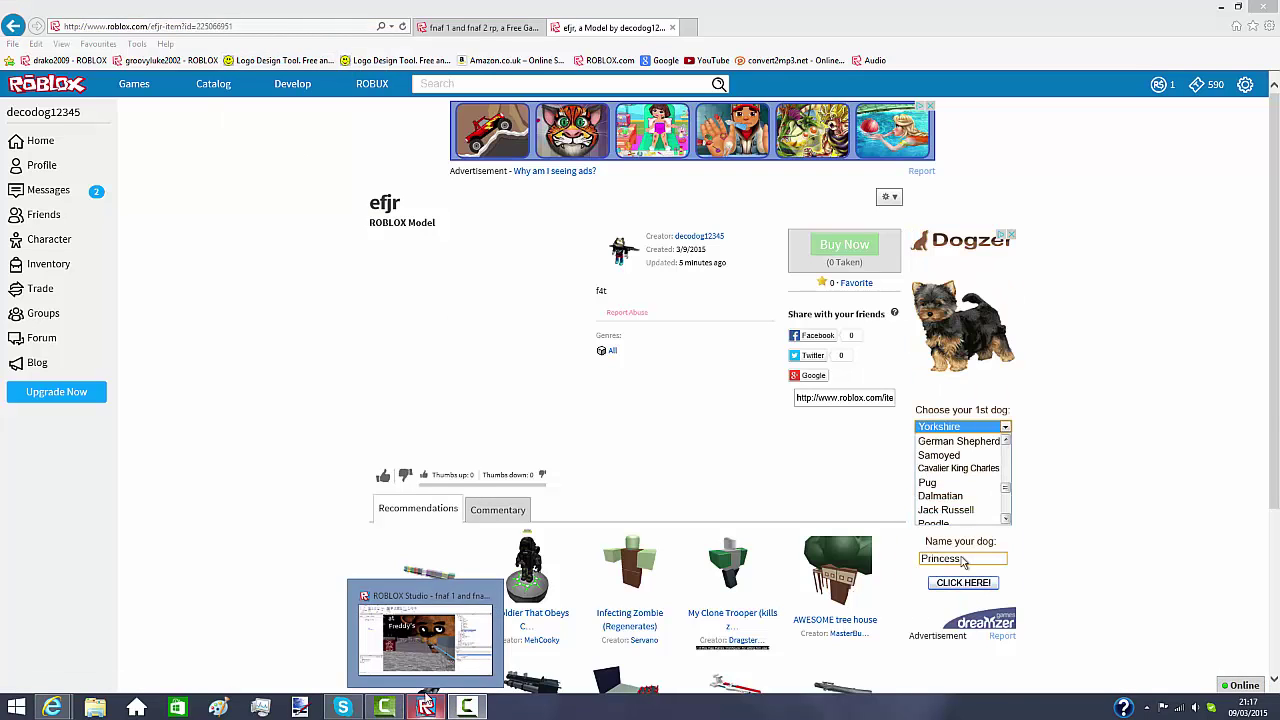
click(425, 640)
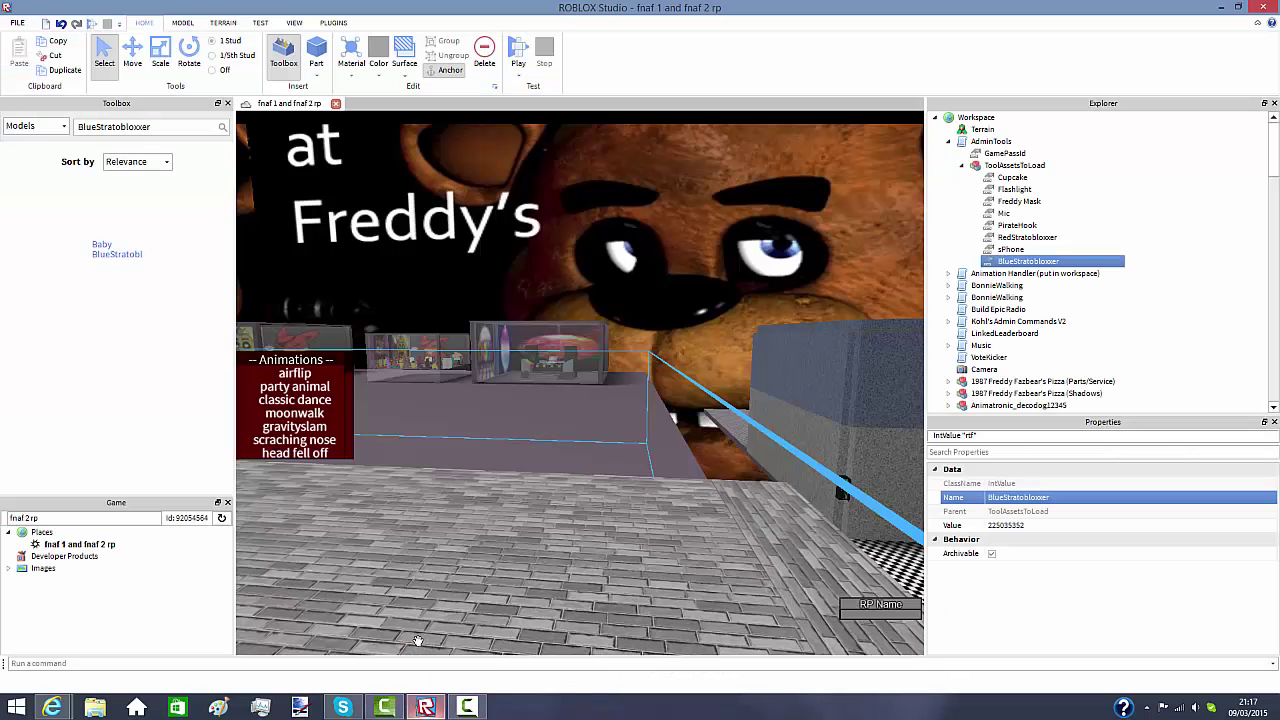
Enter 225066951 as the BlueStratobloxxer IntValue and check the new value
click(1027, 528)
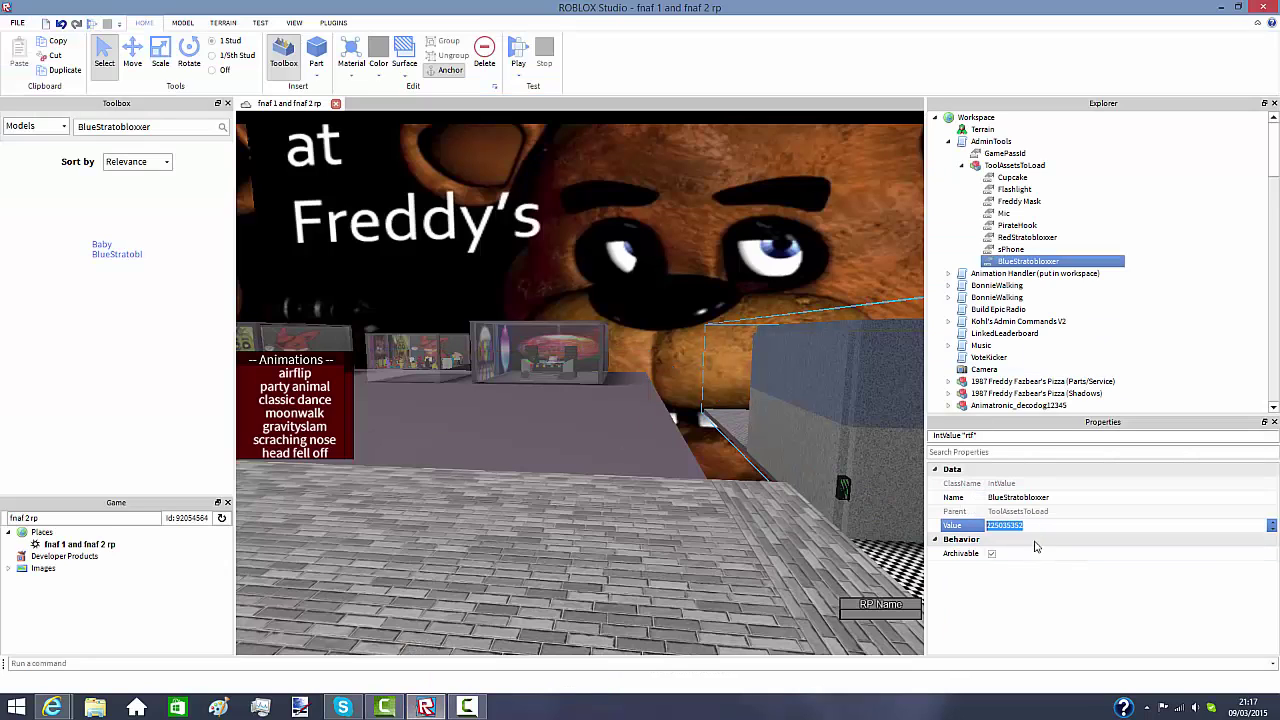
text(225066951)
key(Return)
click(999, 522)
click(997, 521)
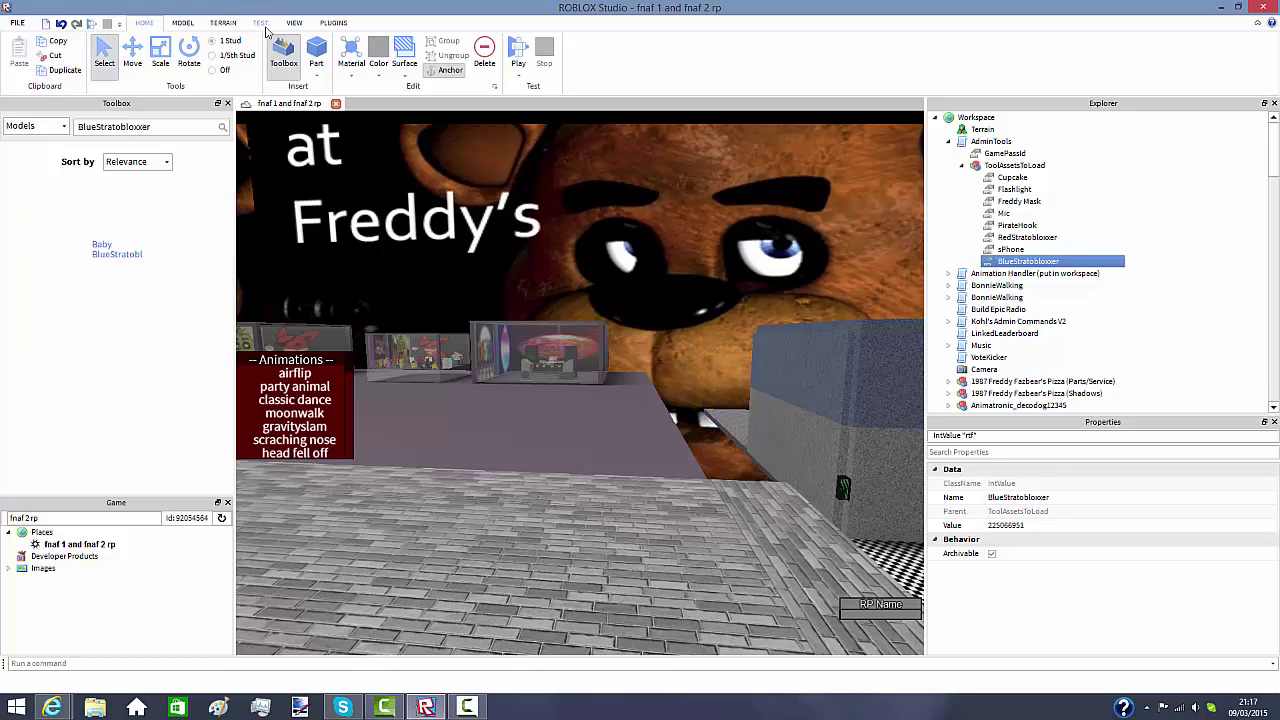
click(262, 23)
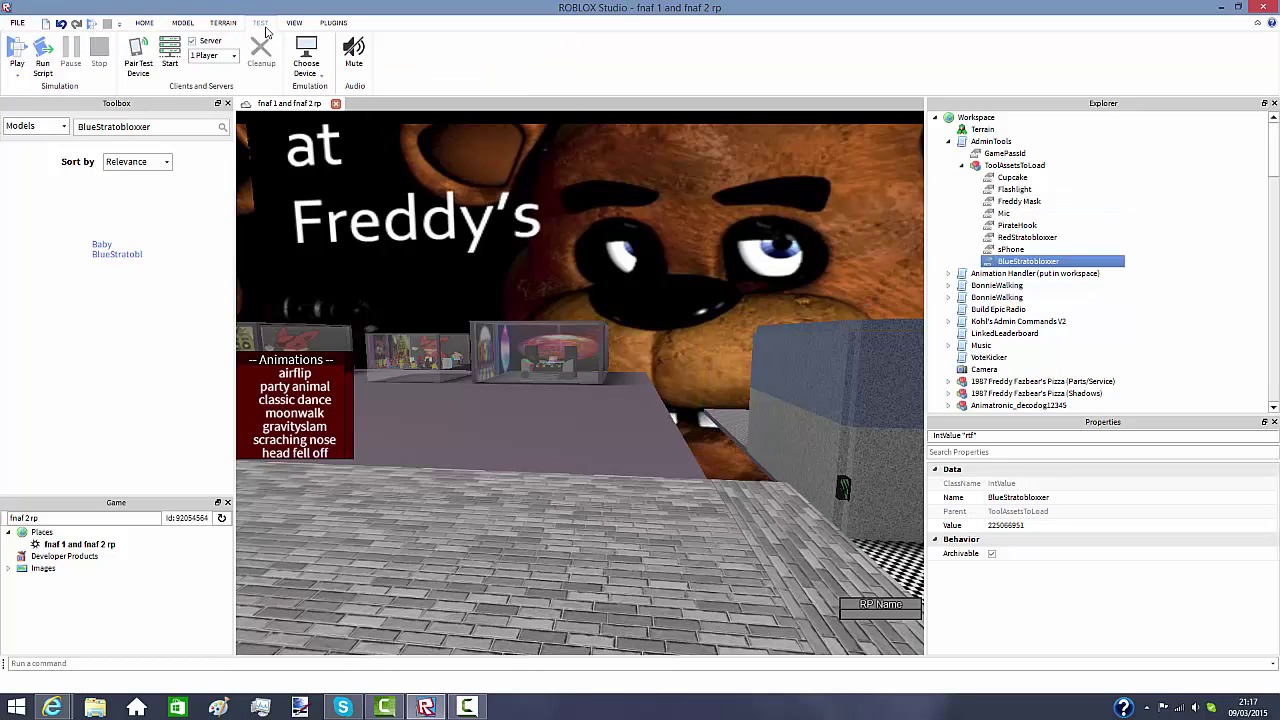
Playtest the place, walking the hallways and viewing the loaded gear in the backpack
click(20, 52)
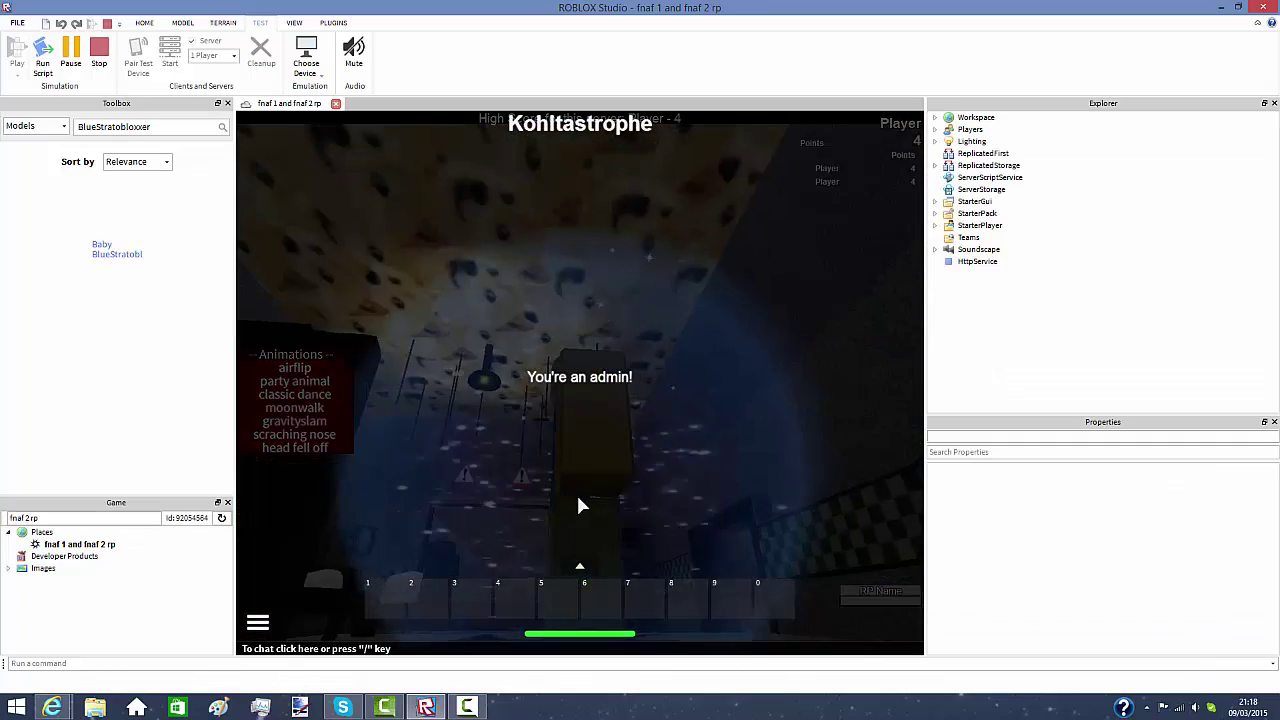
key(w)
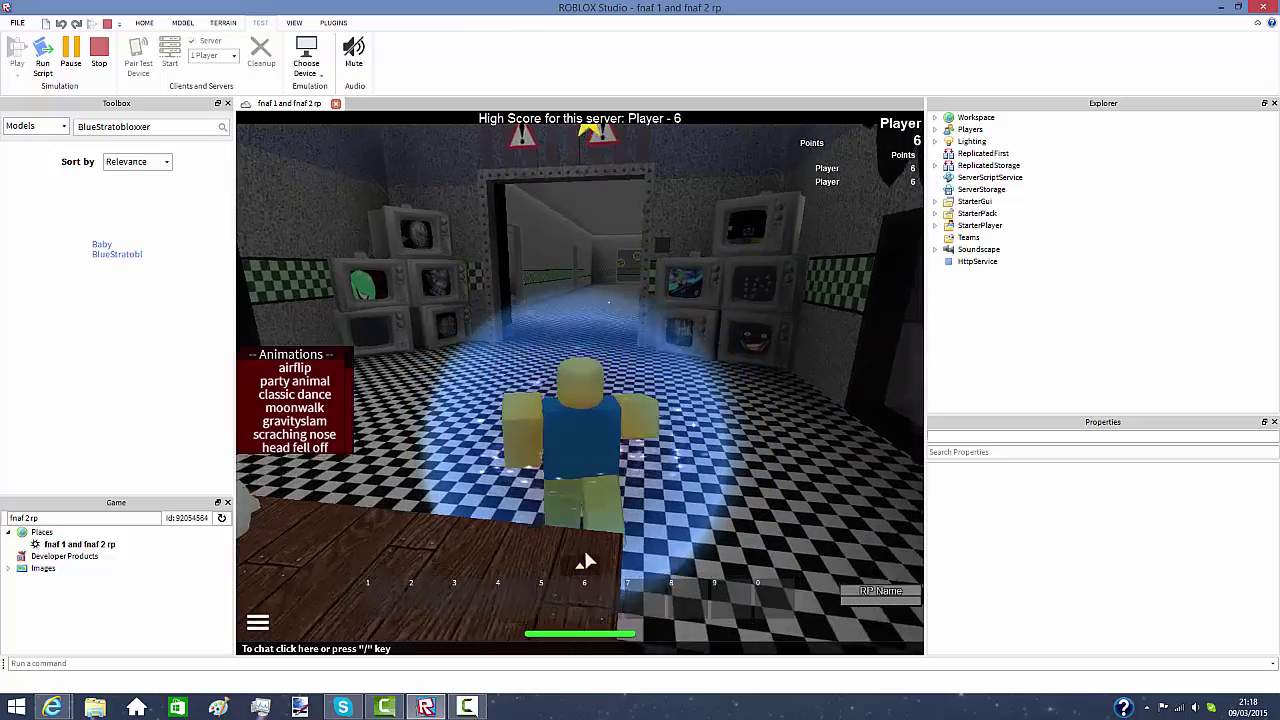
key(grave)
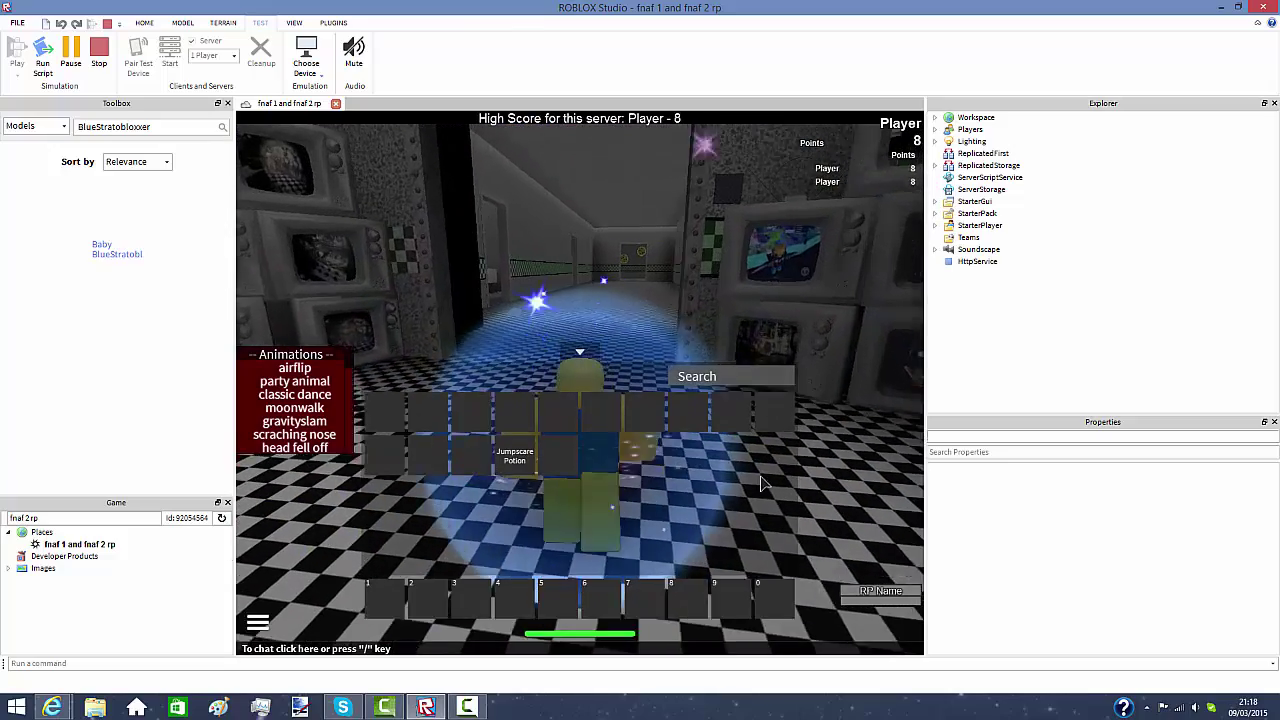
key(w)
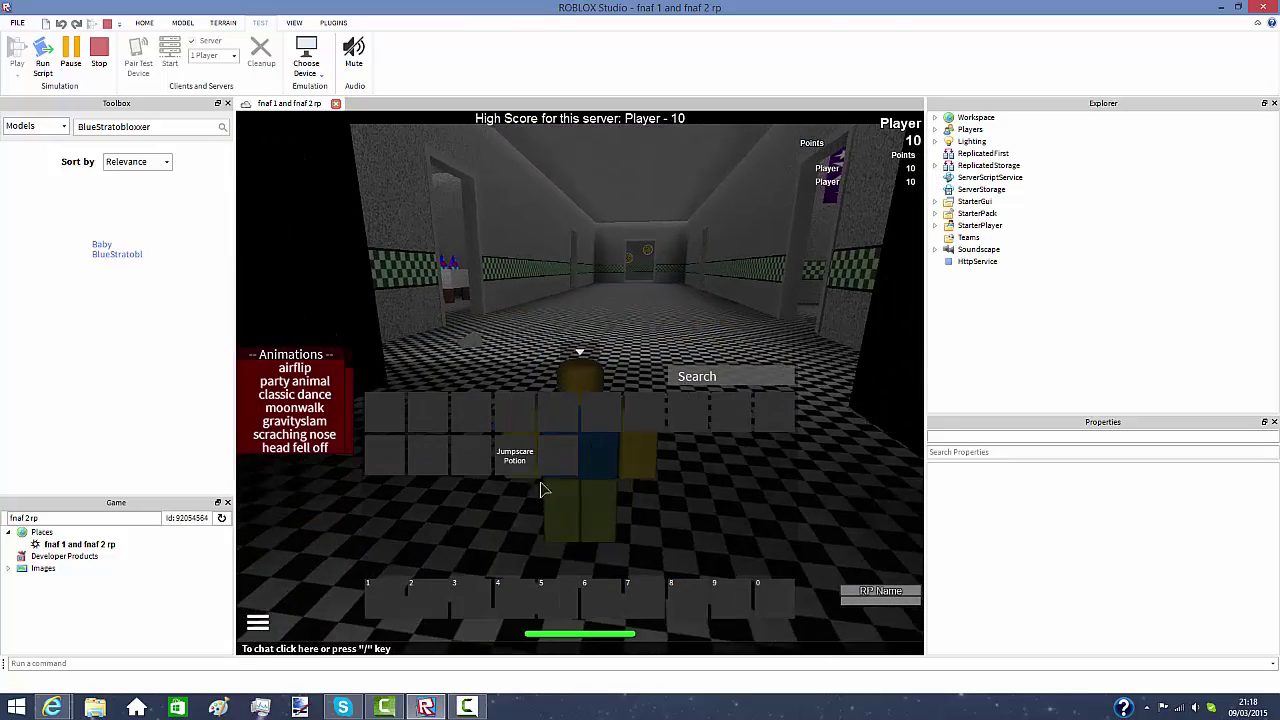
click(936, 141)
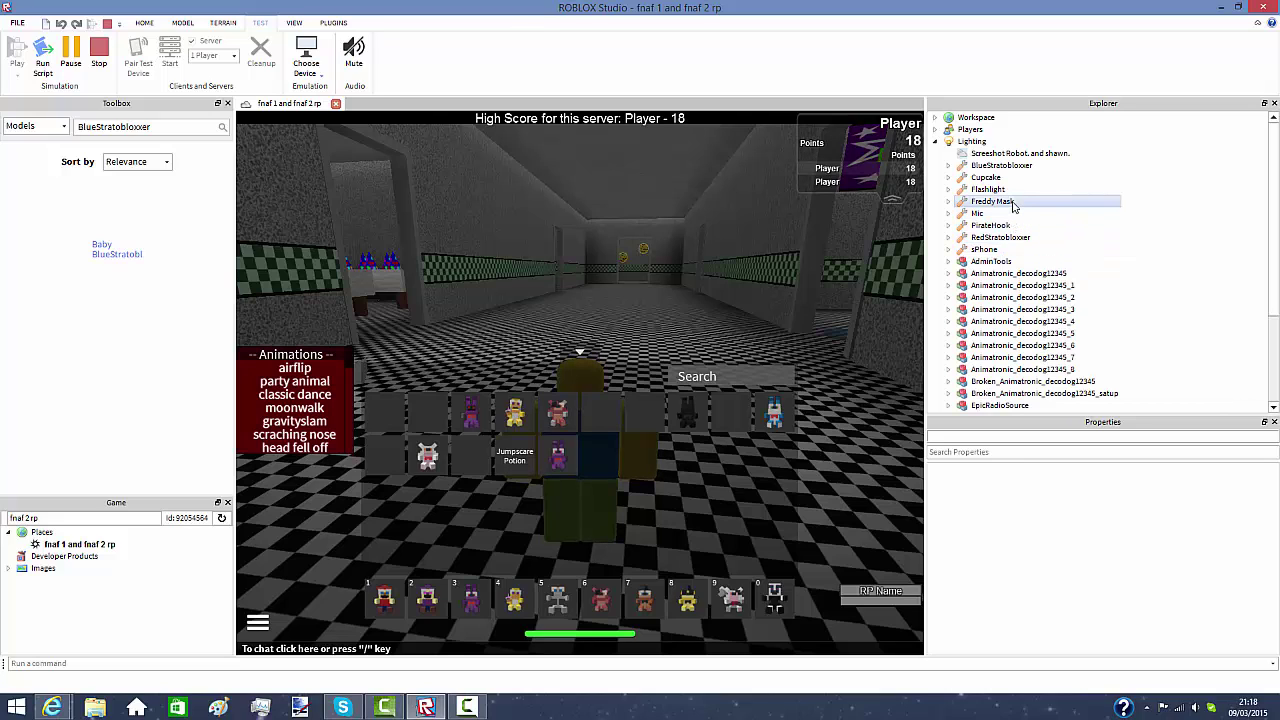
click(579, 356)
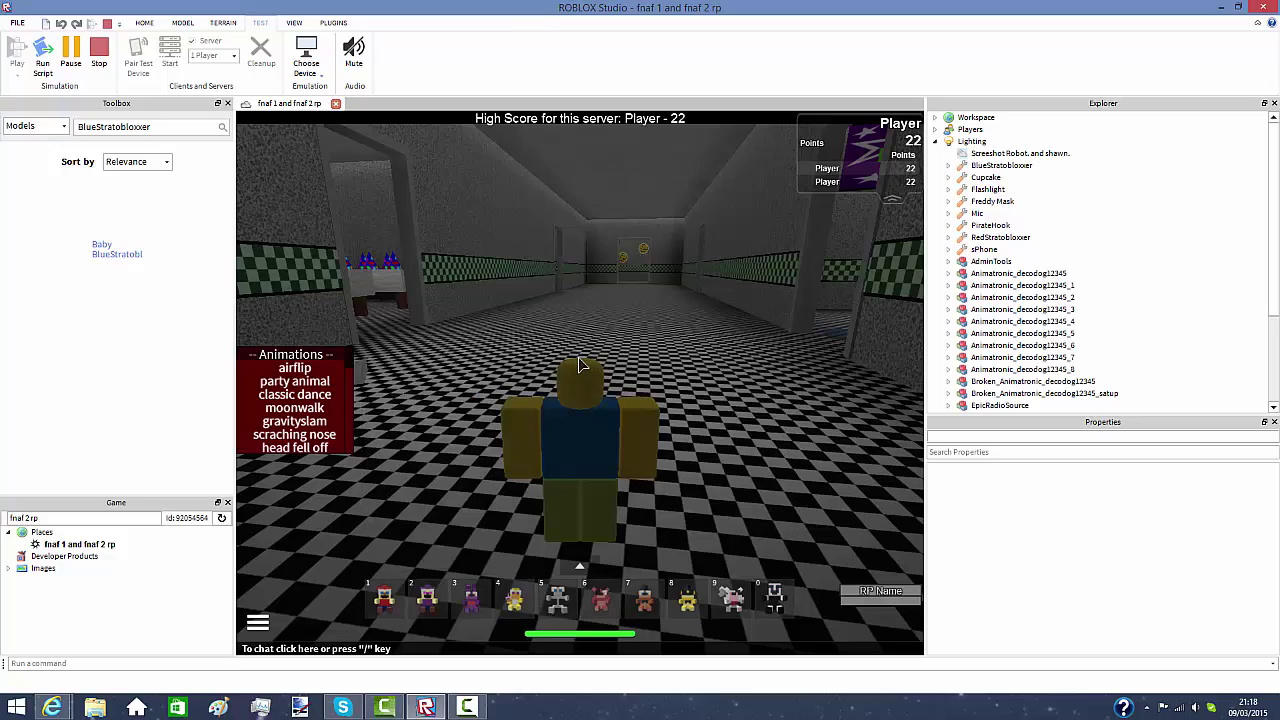
key(s)
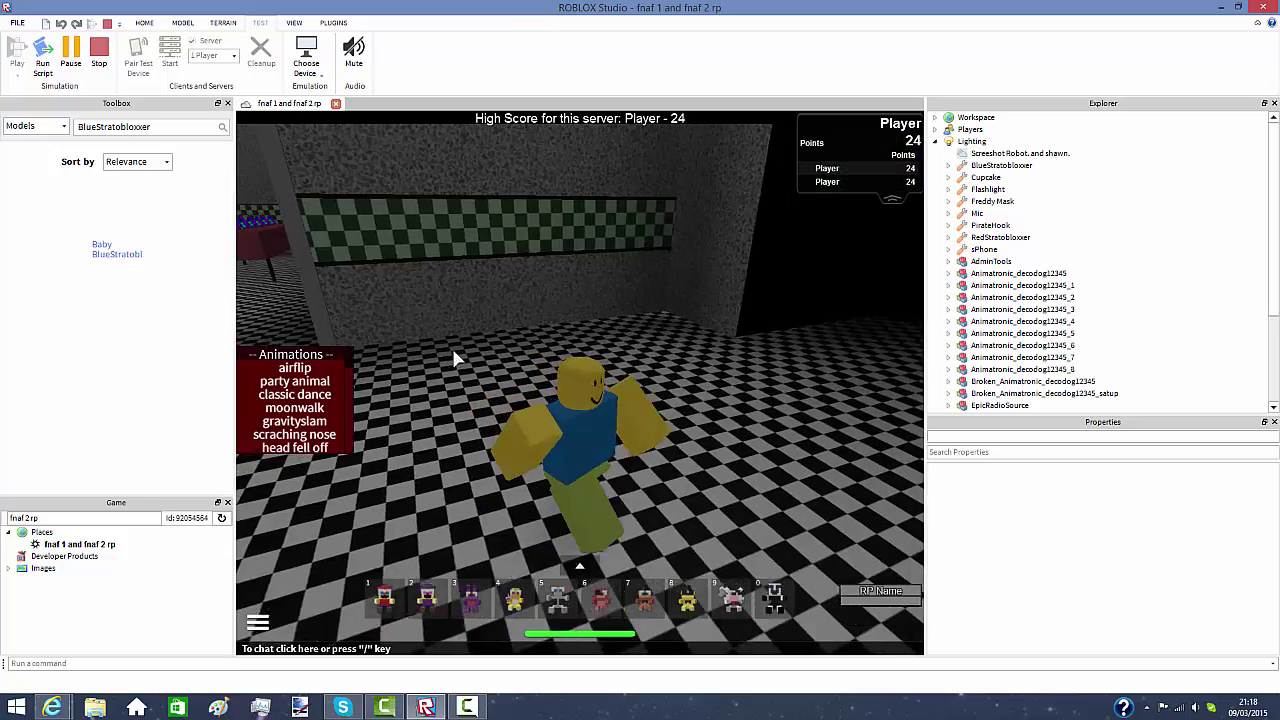
key(s)
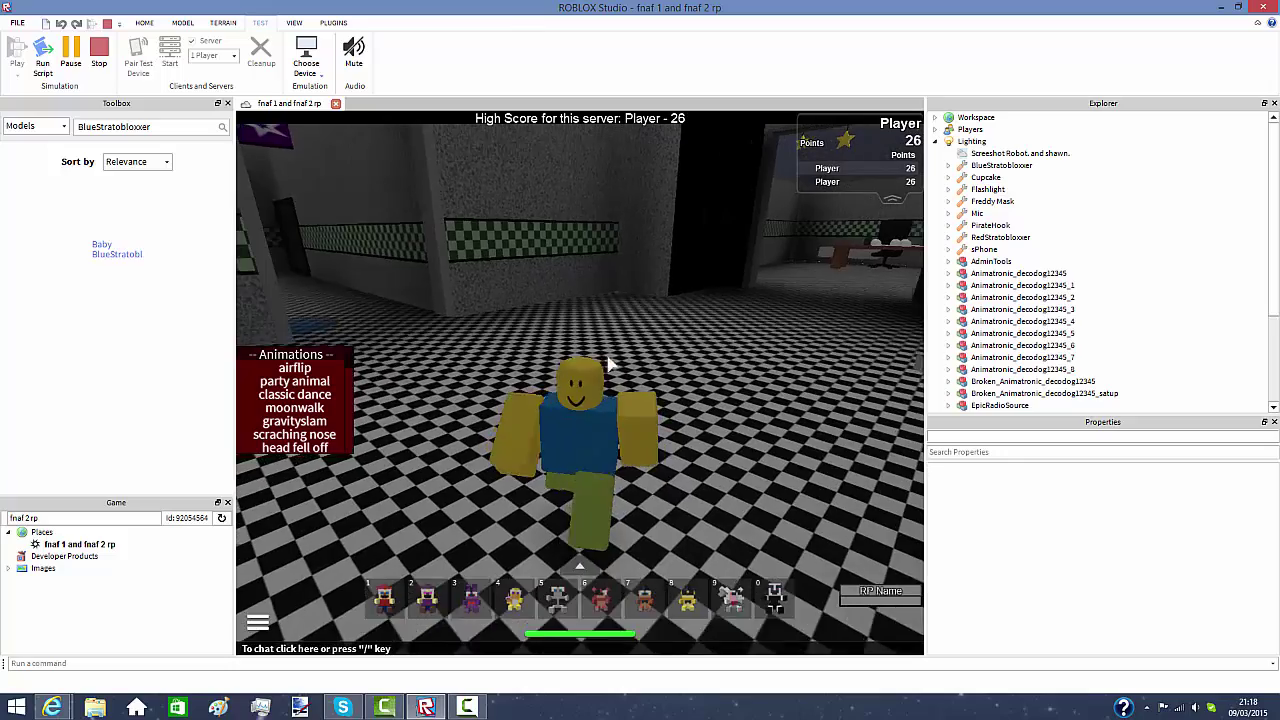
key(s)
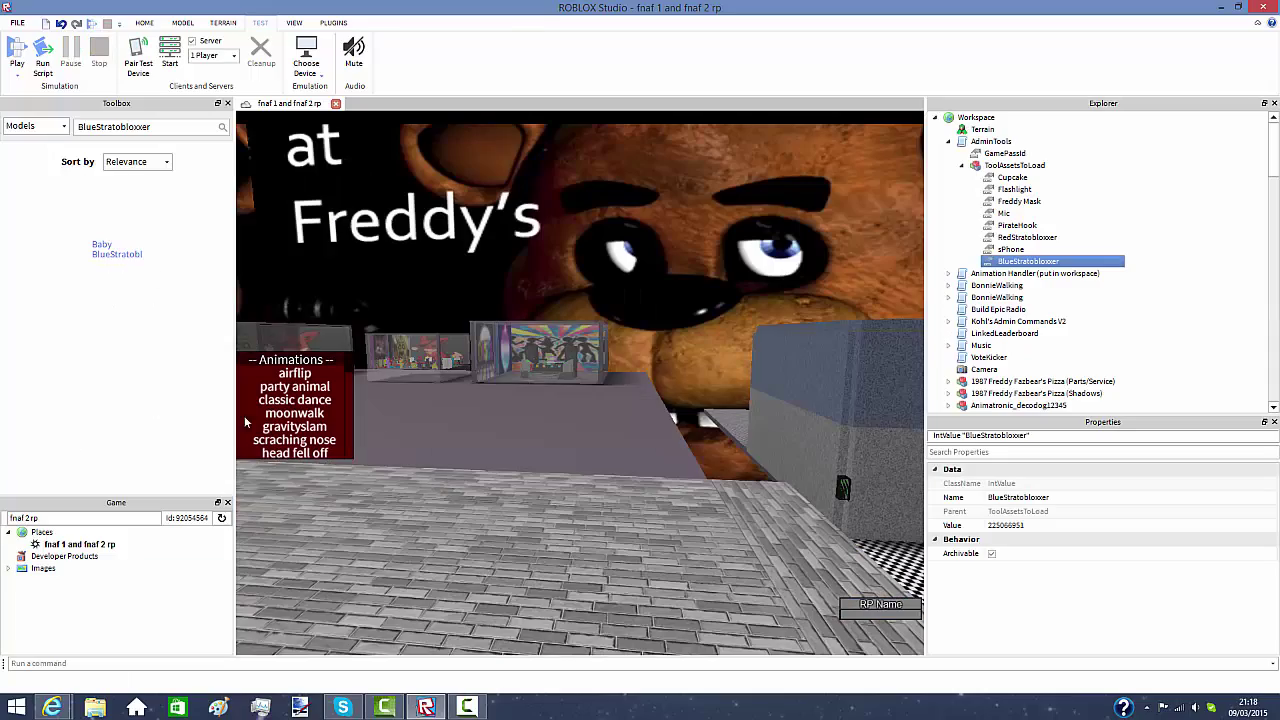
Fly the camera past the Freddy poster and RP sign, then close Studio, saving changes
right_drag(462, 434, 461, 436)
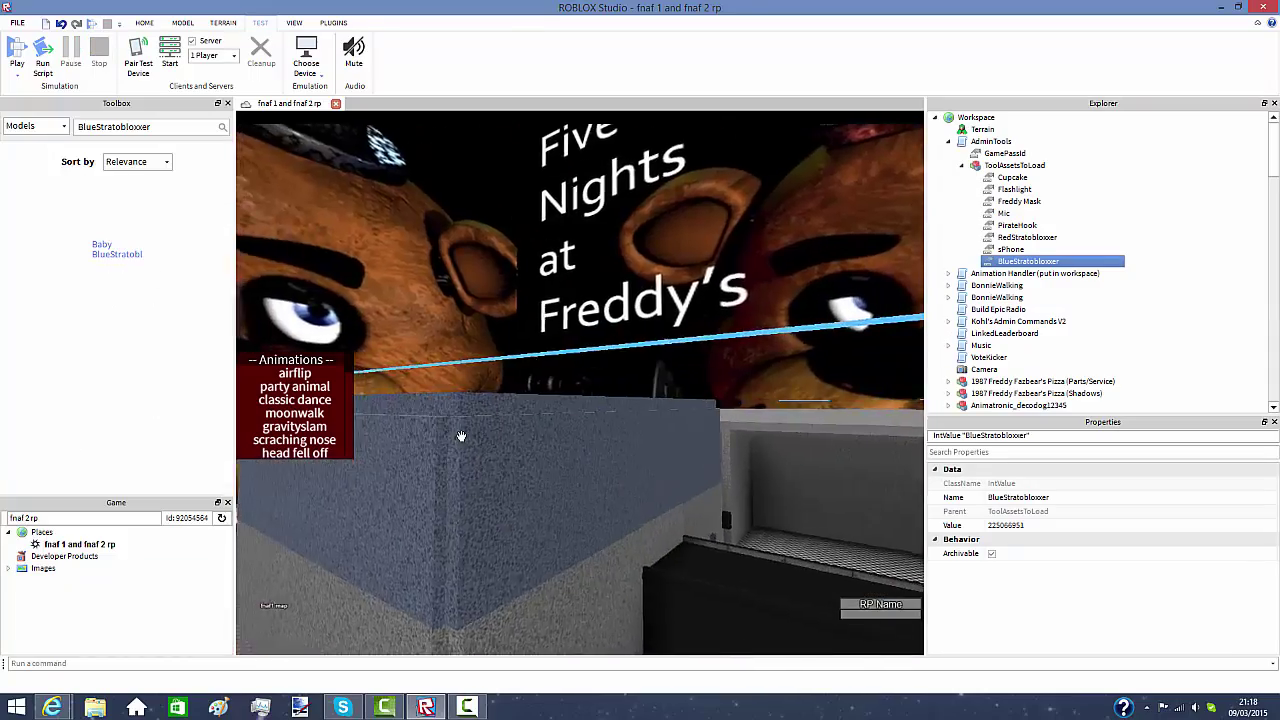
key(a)
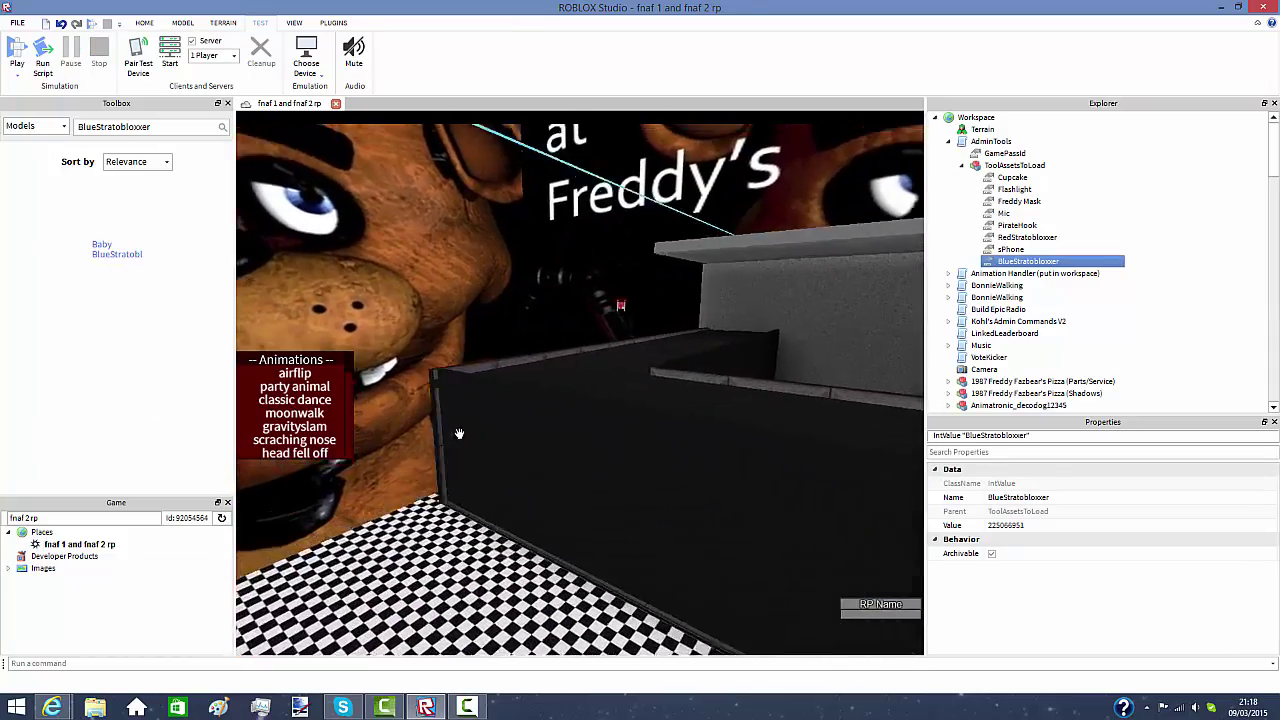
key(d)
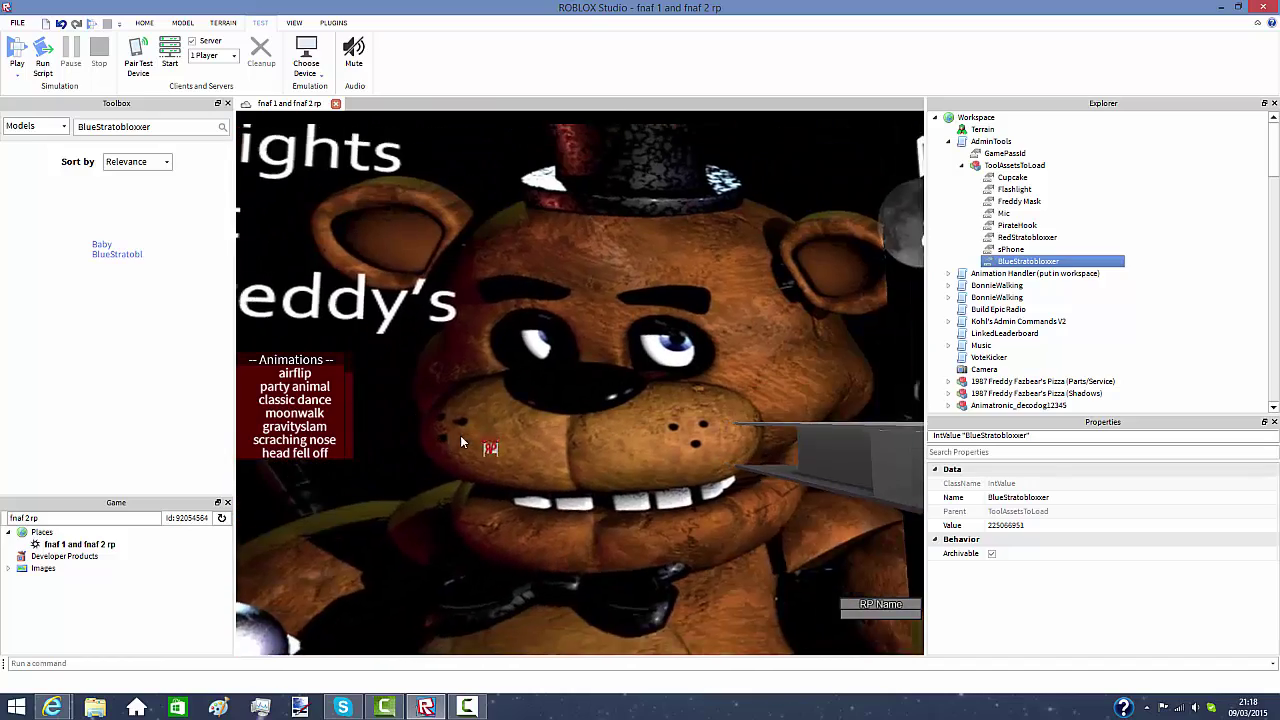
key(a)
key(w)
key(e)
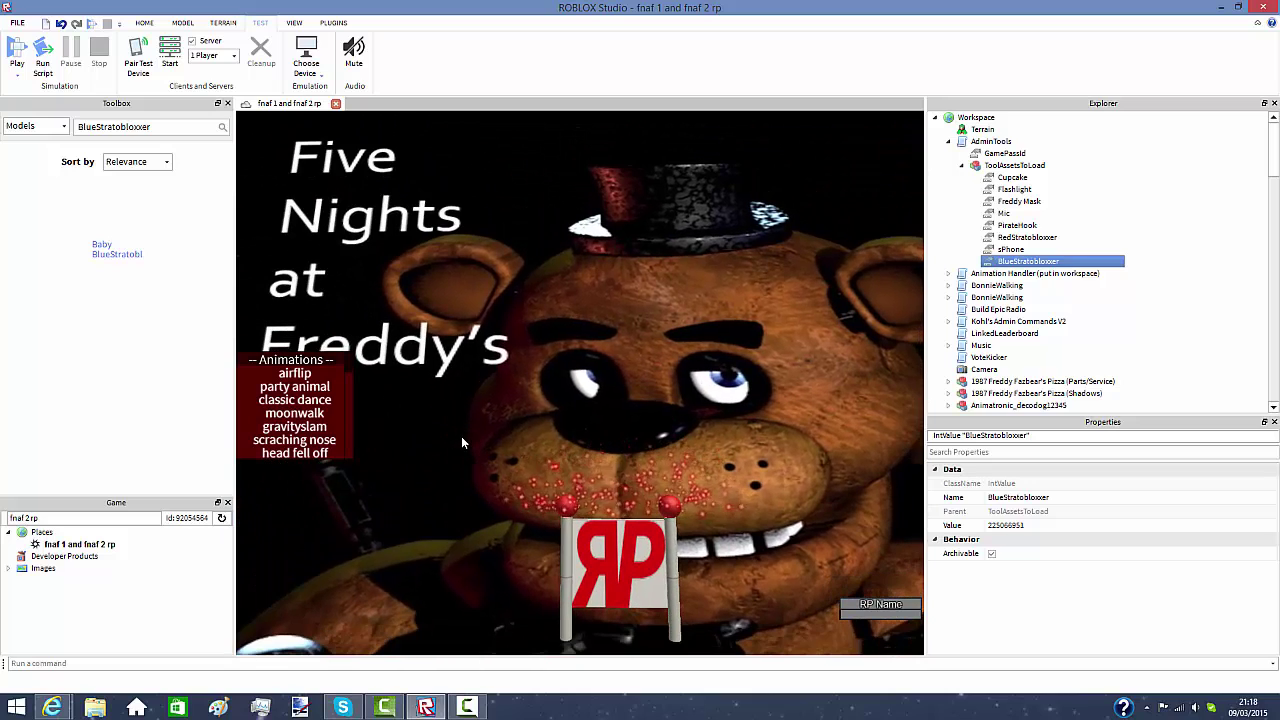
key(d)
key(w)
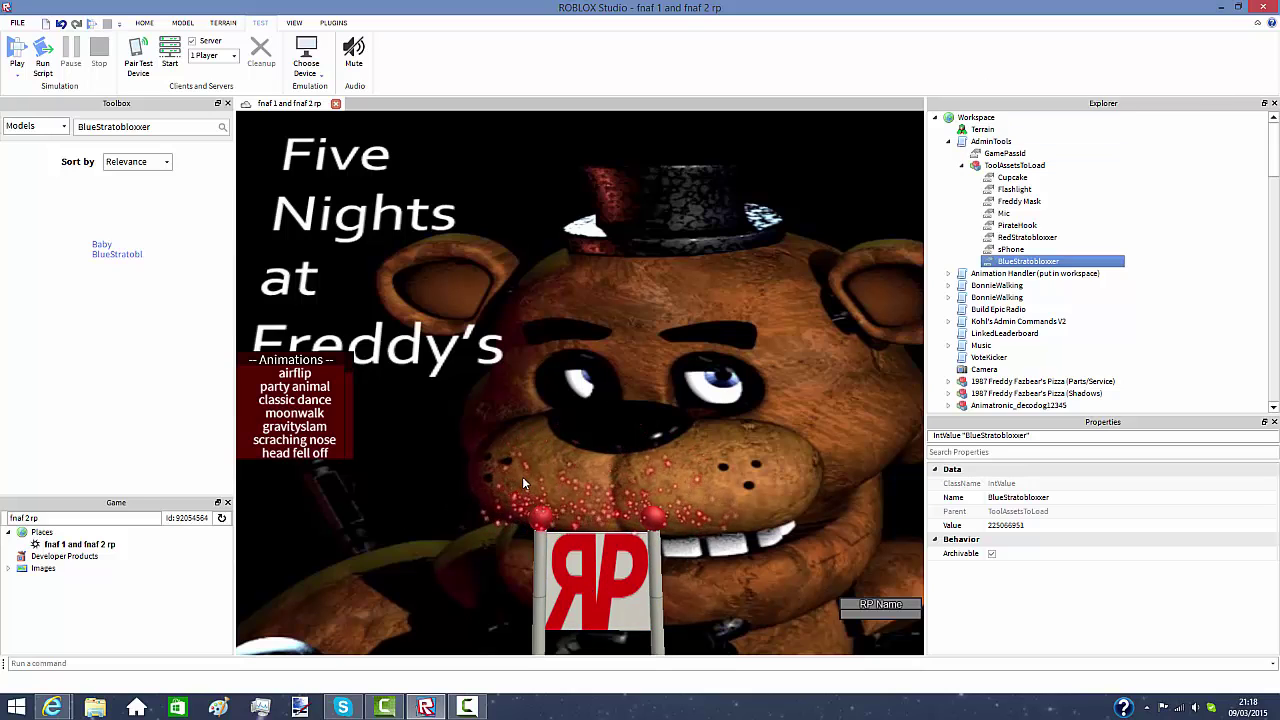
click(1265, 8)
click(694, 369)
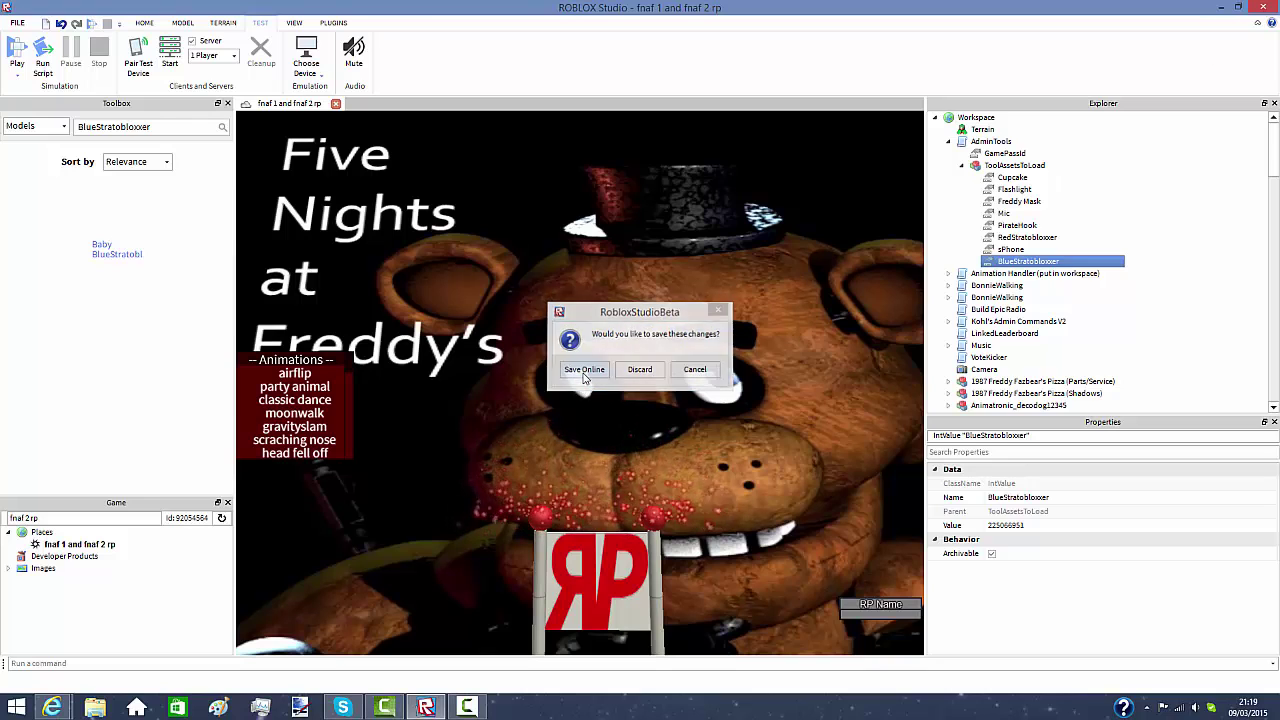
mouse_move(52, 707)
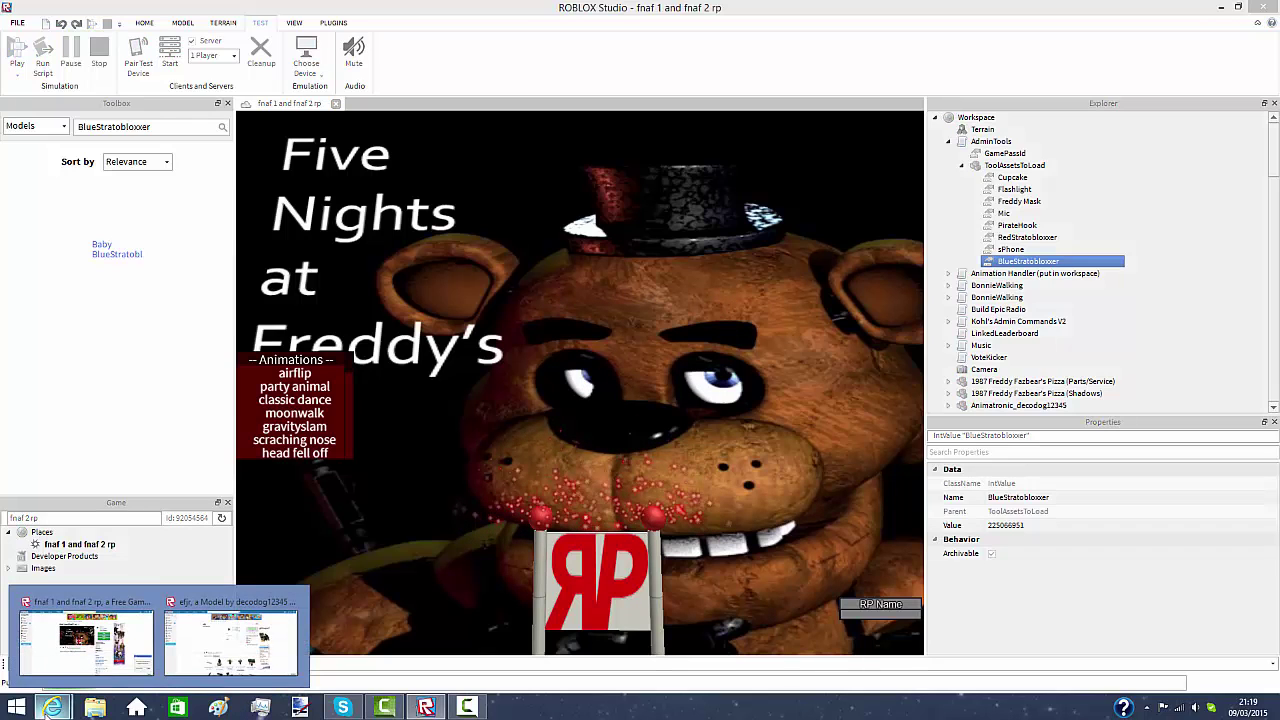
Check the place page in the browser, then close Studio with Alt+F4 after publishing
click(104, 612)
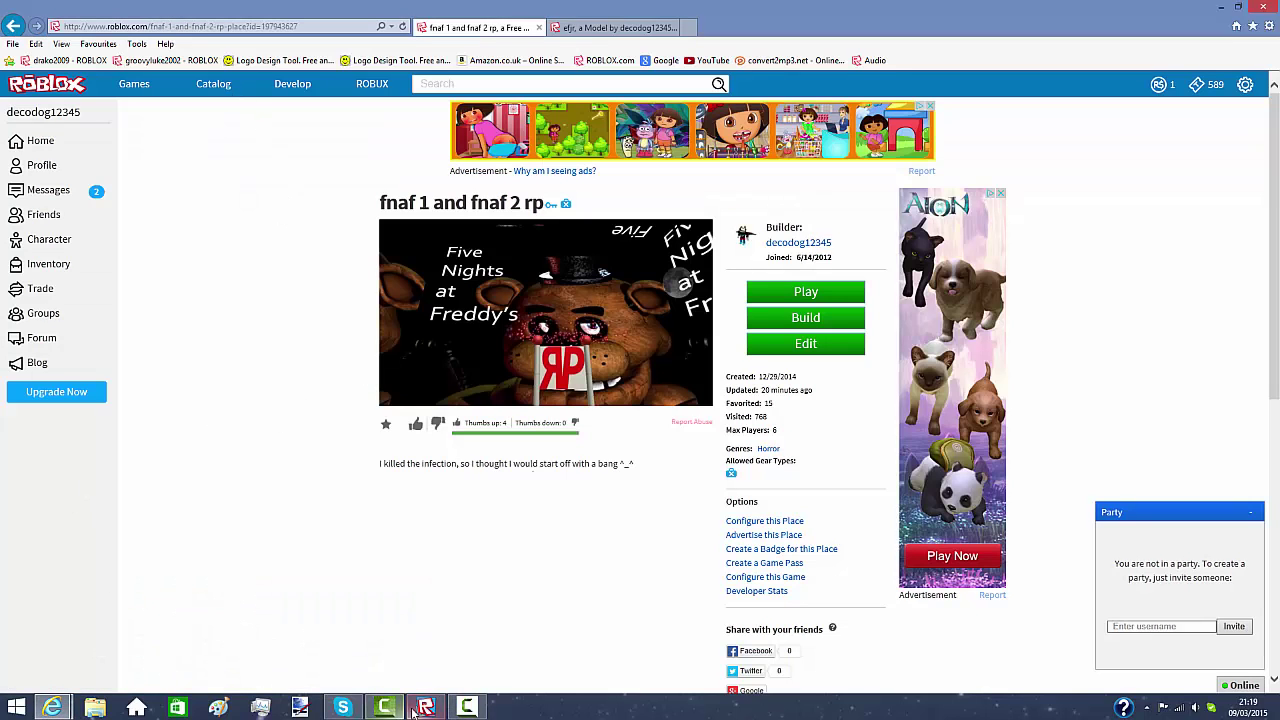
mouse_move(425, 707)
click(410, 644)
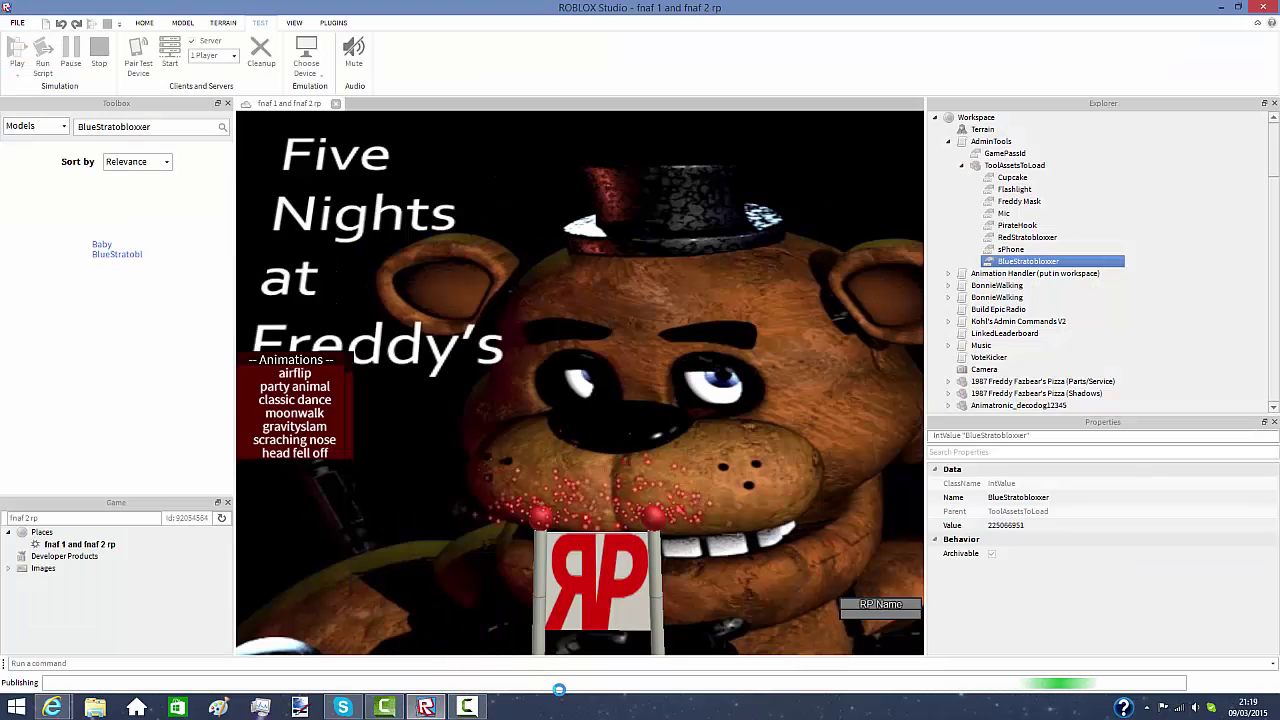
key(alt+F4)
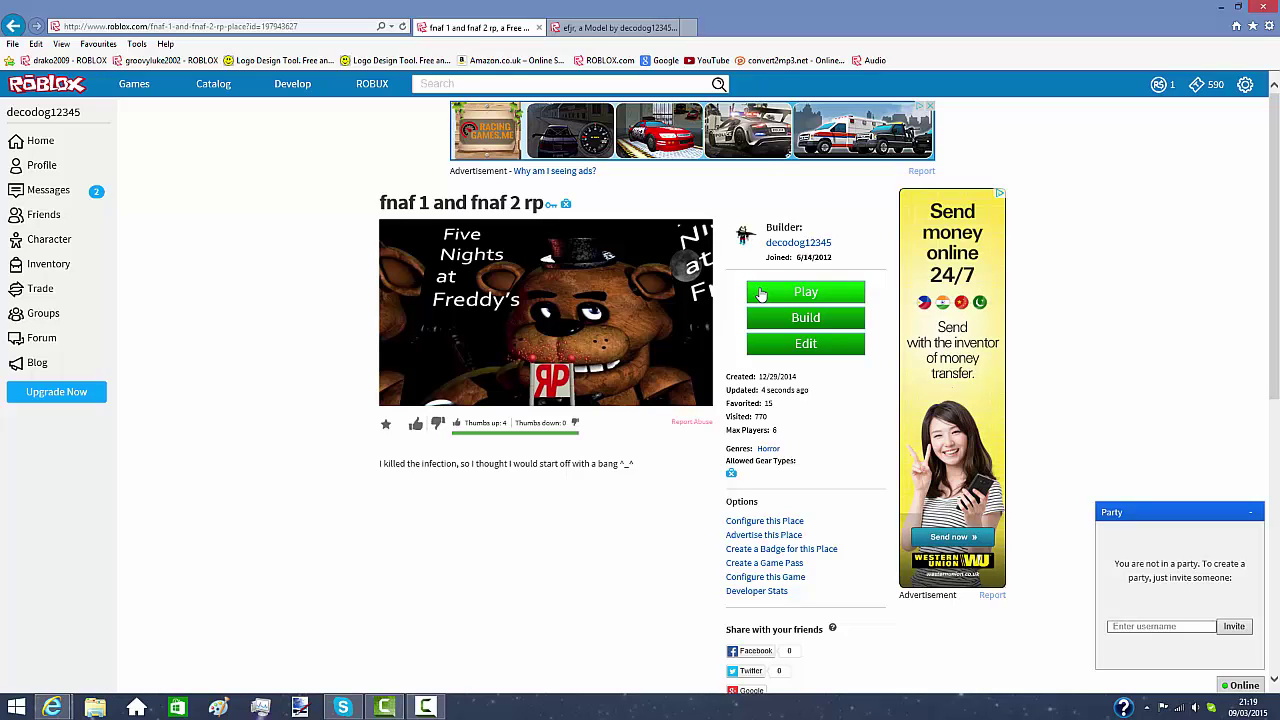
Launch the live game and walk the avatar into the TV corridor
click(761, 293)
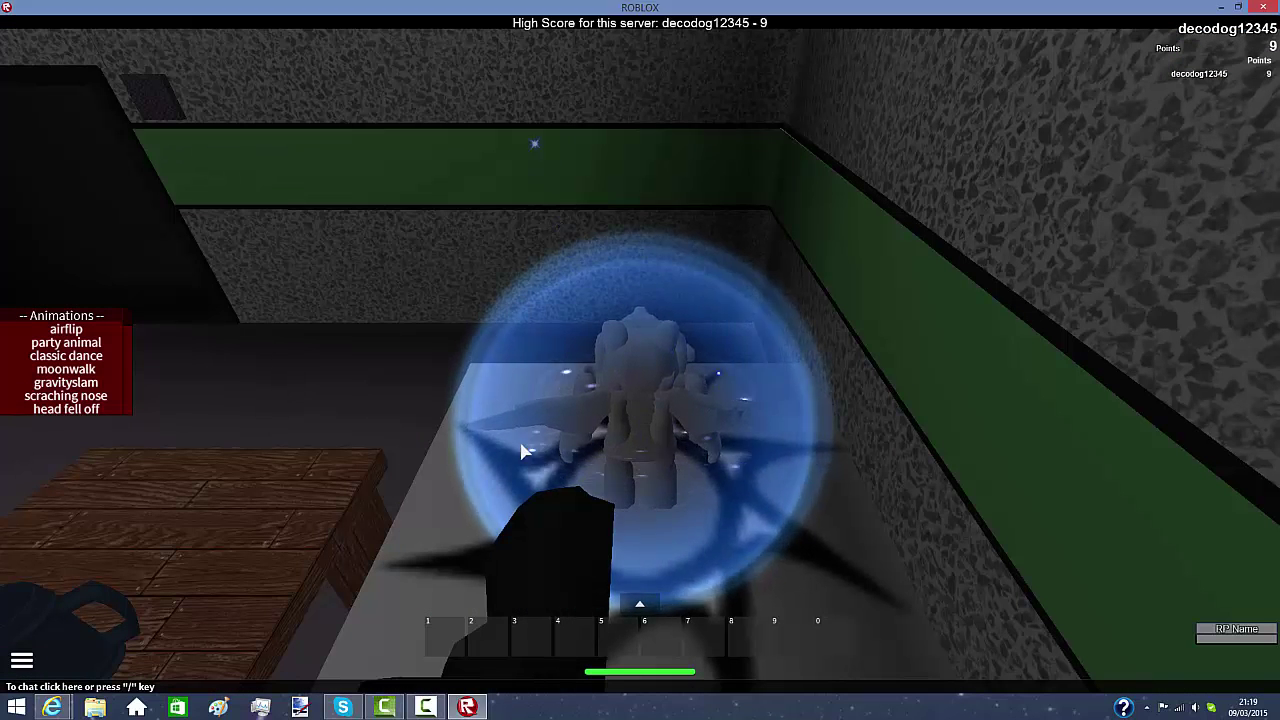
key(w)
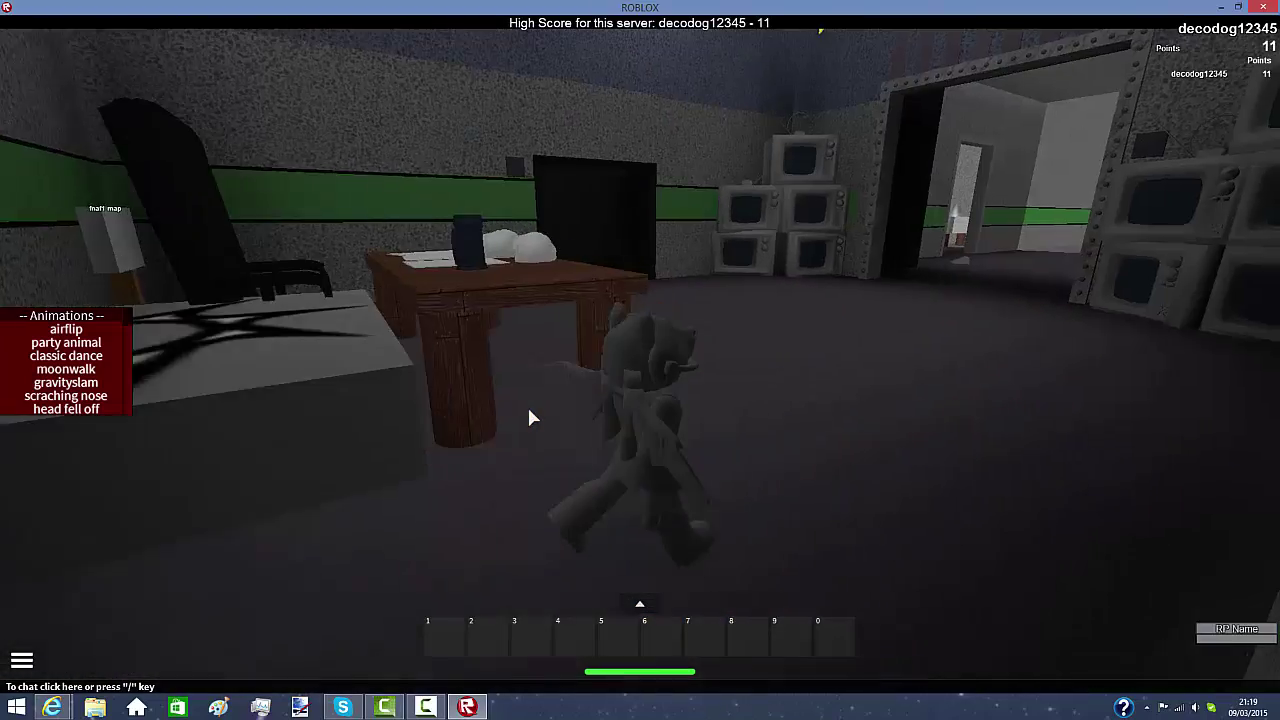
key(w)
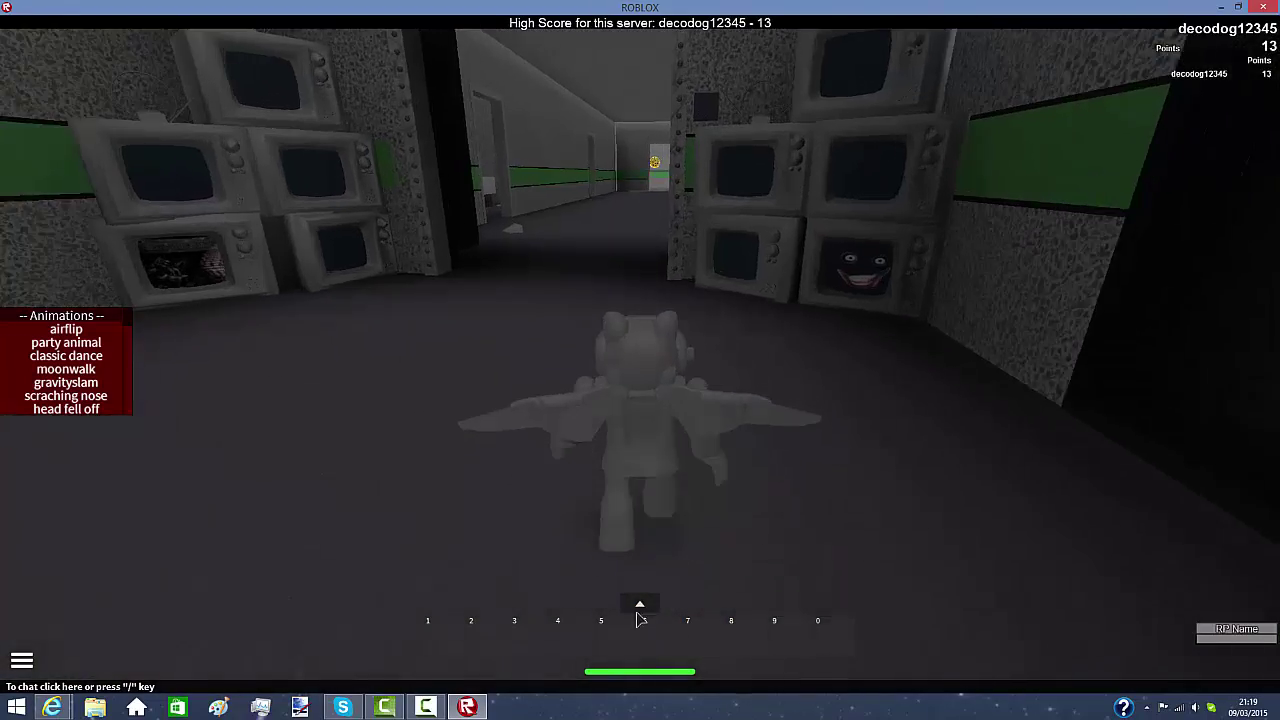
key(w)
Open the gear inventory while walking down the corridor toward the end door
click(641, 607)
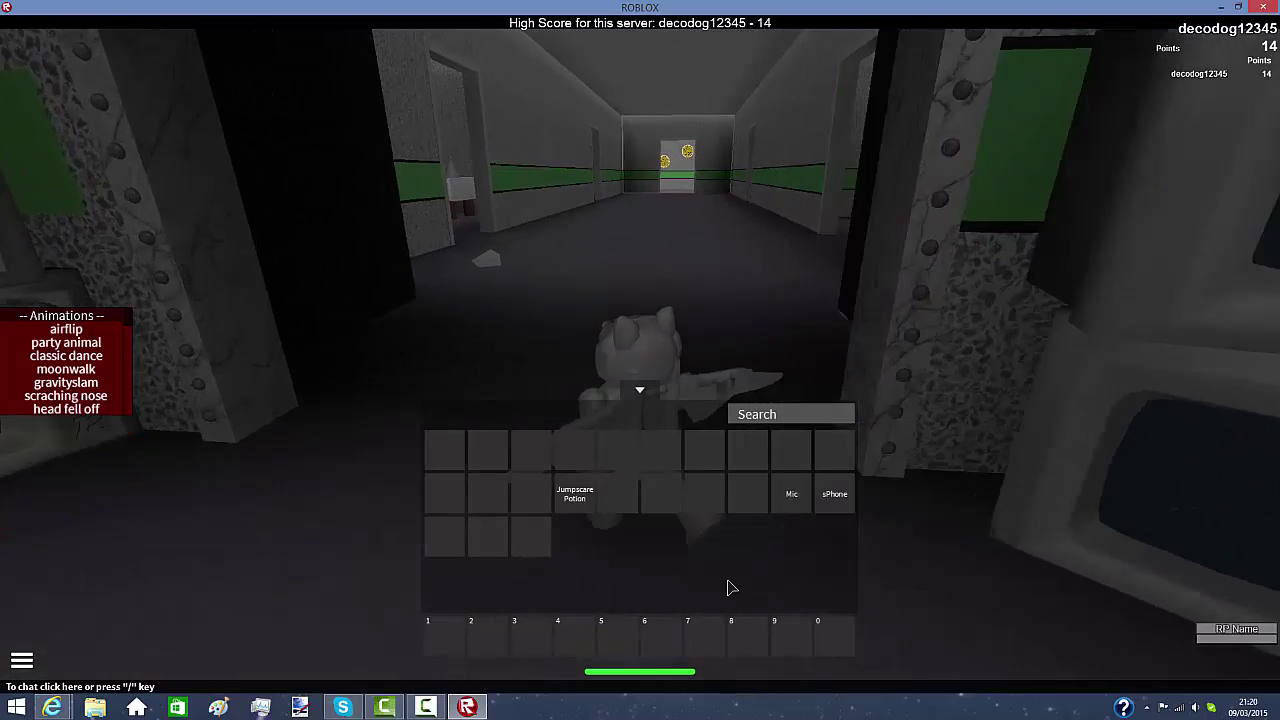
key(w)
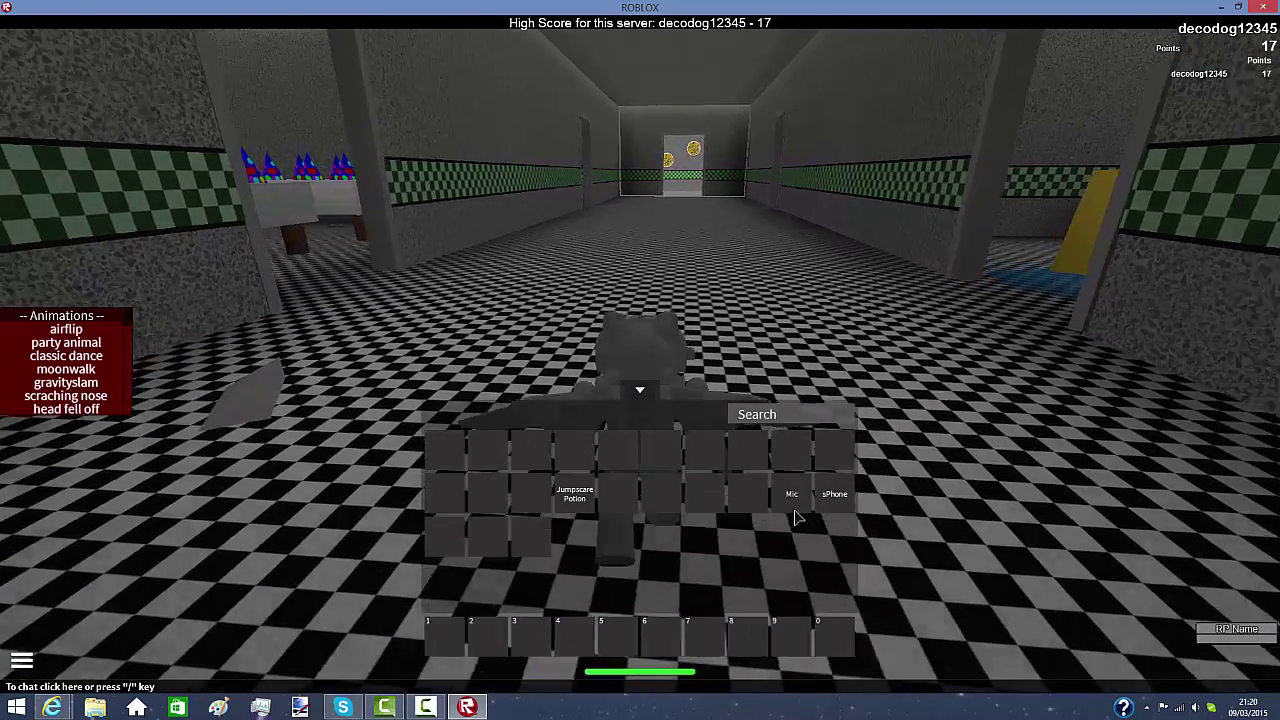
key(w)
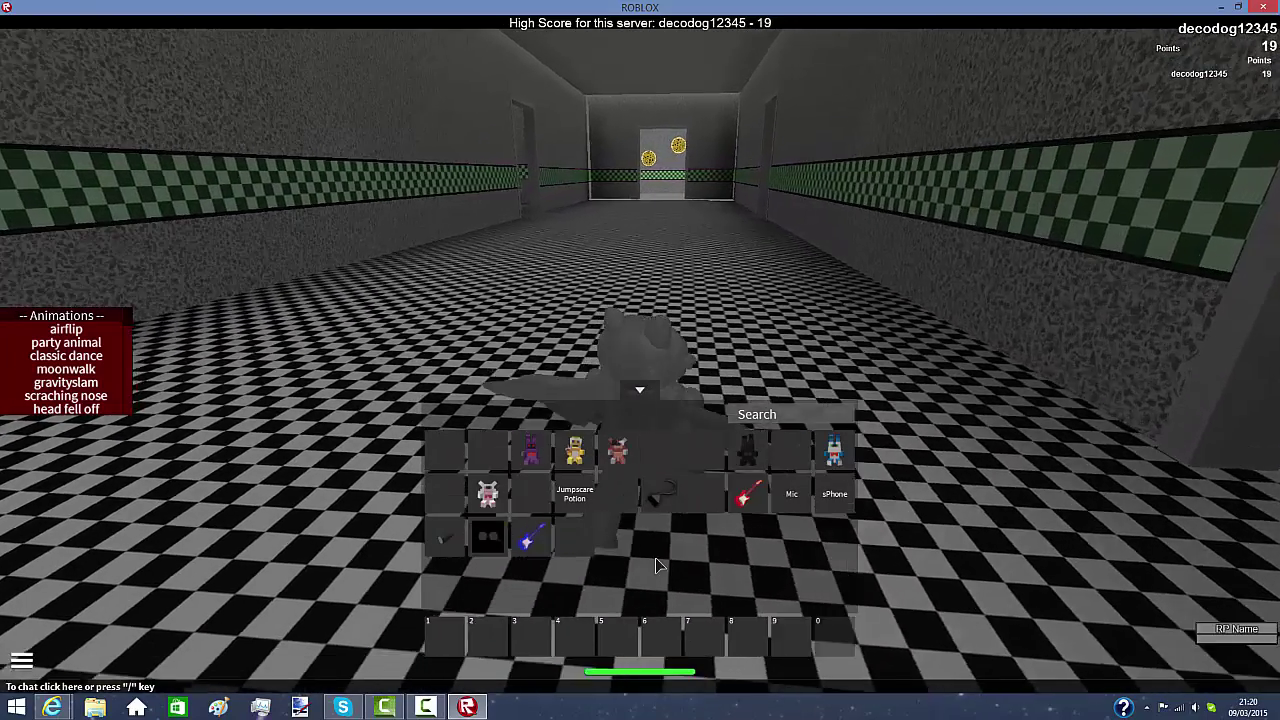
key(w)
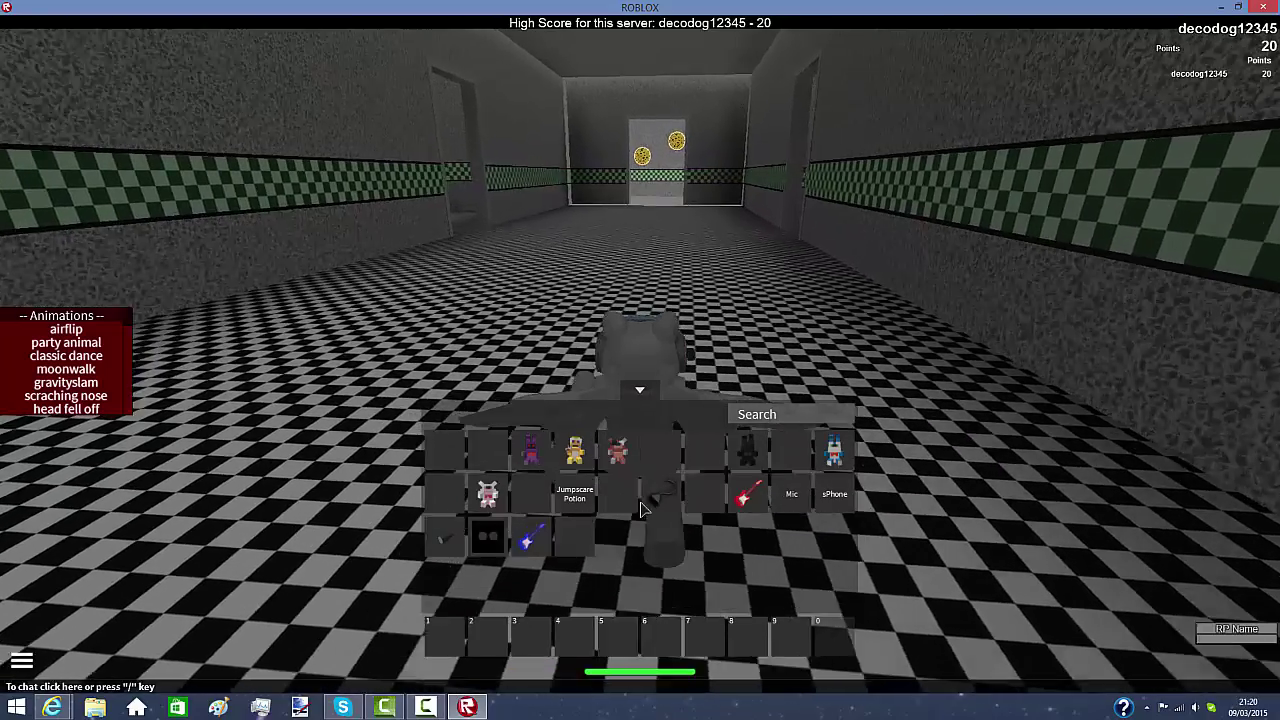
key(w)
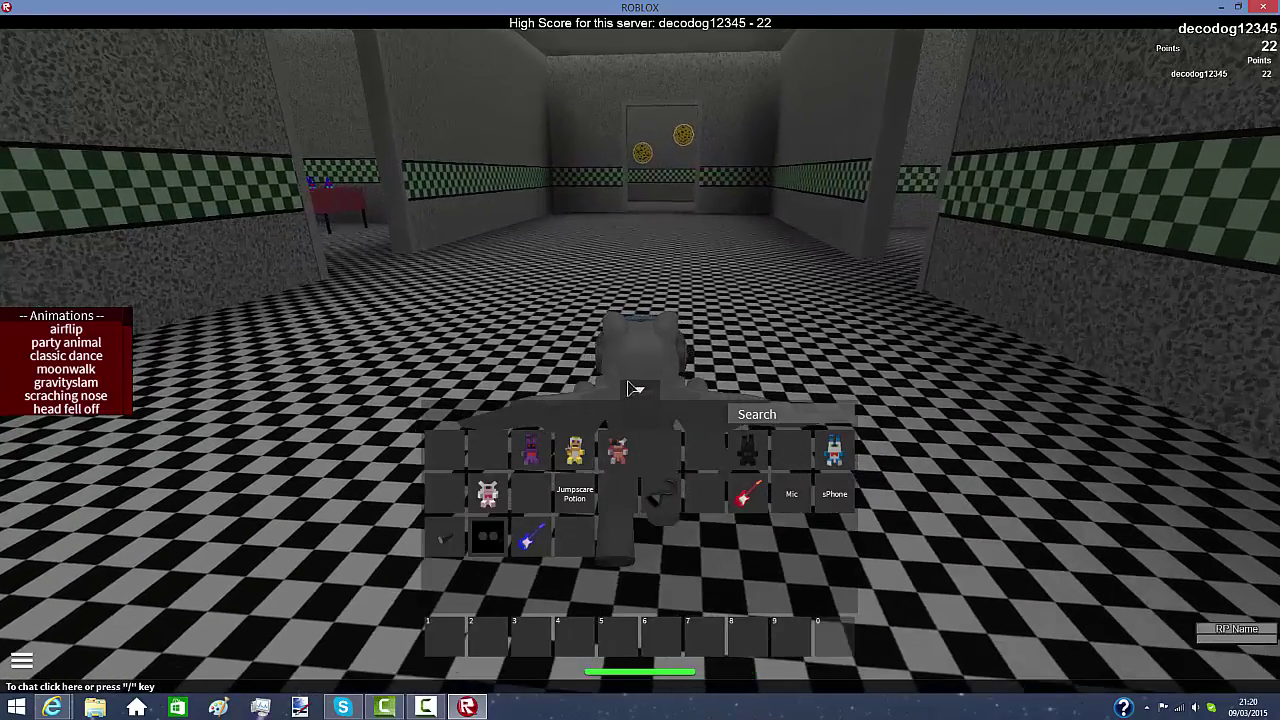
key(w)
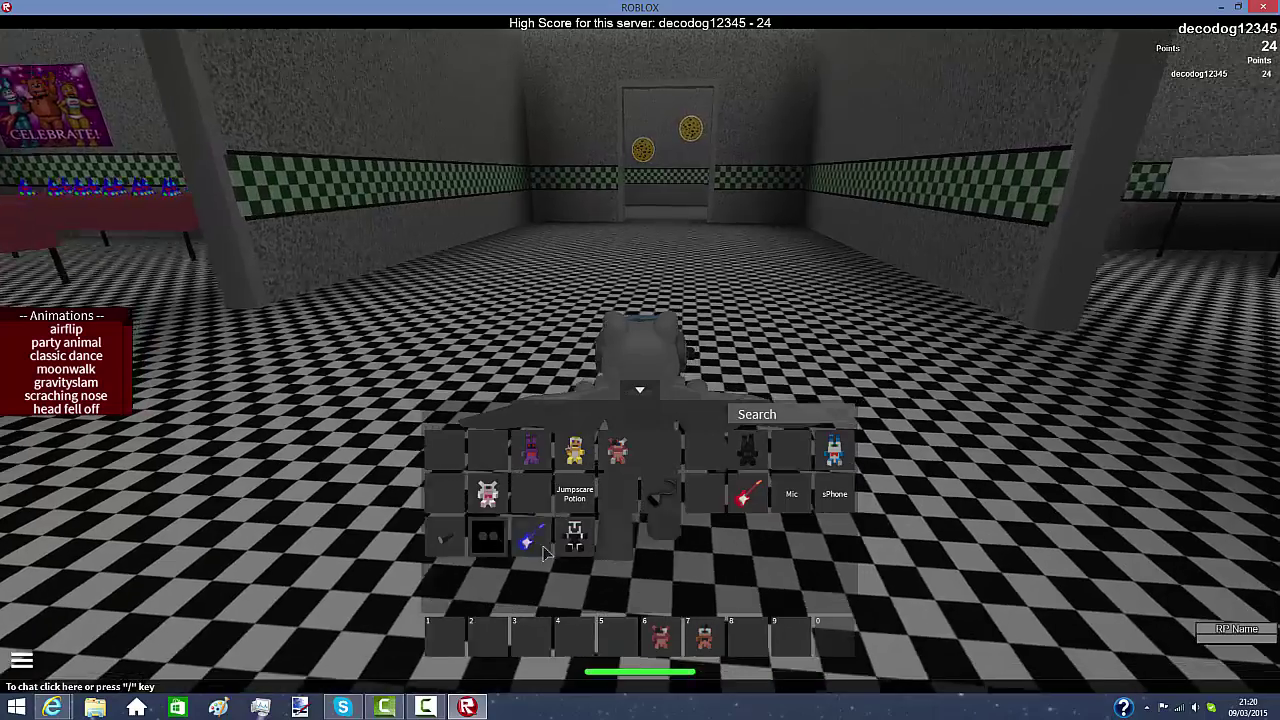
Move the blue guitar to hotbar slot 0, close the inventory, then equip and play it
click(530, 540)
key(grave)
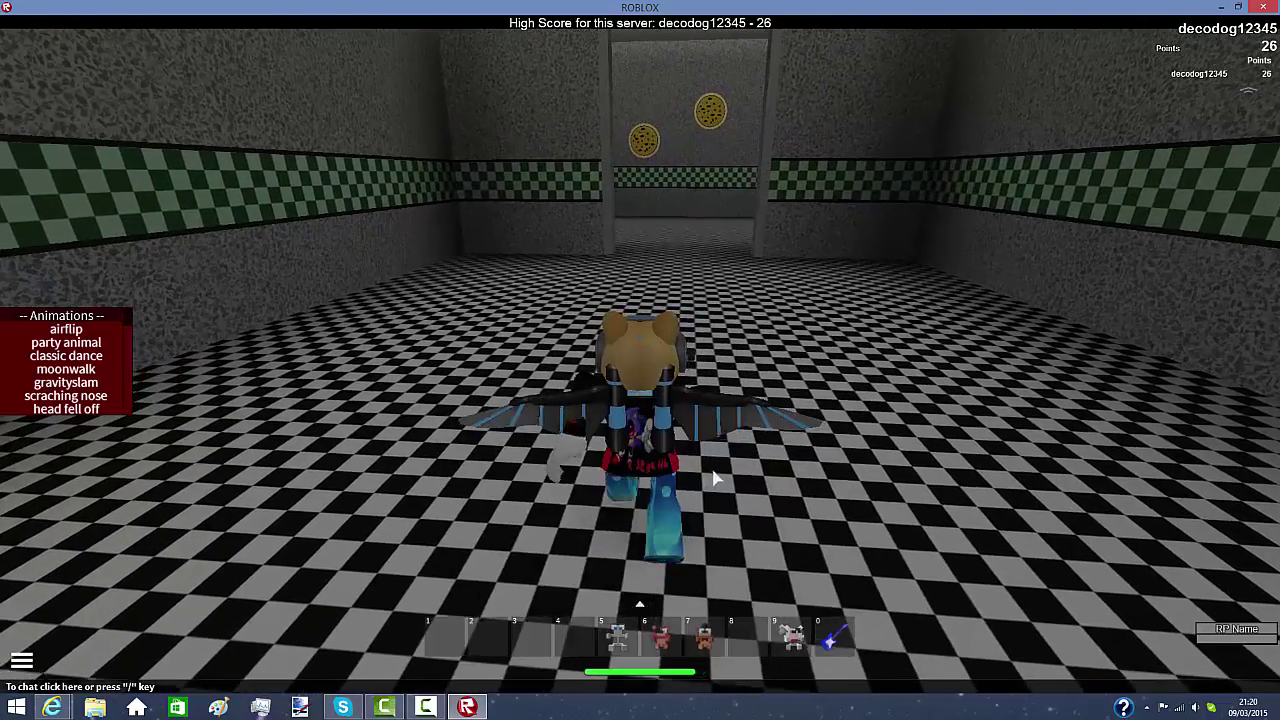
key(s)
key(0)
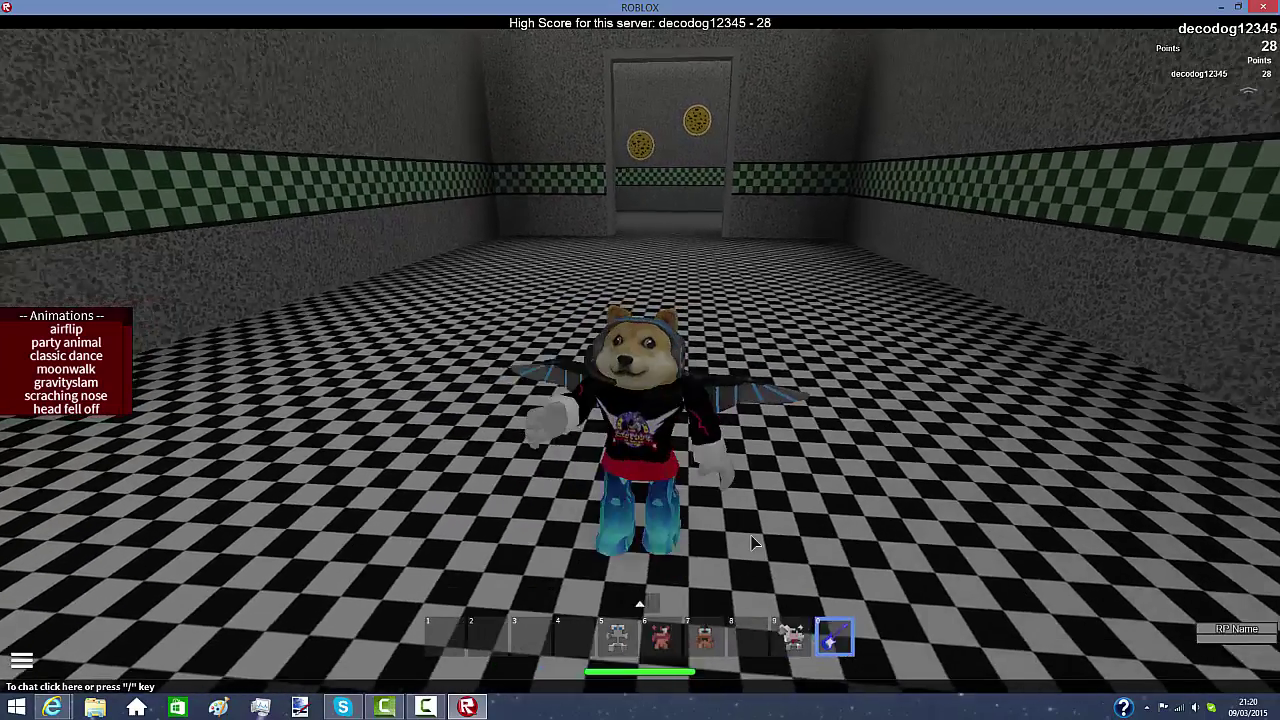
key(s)
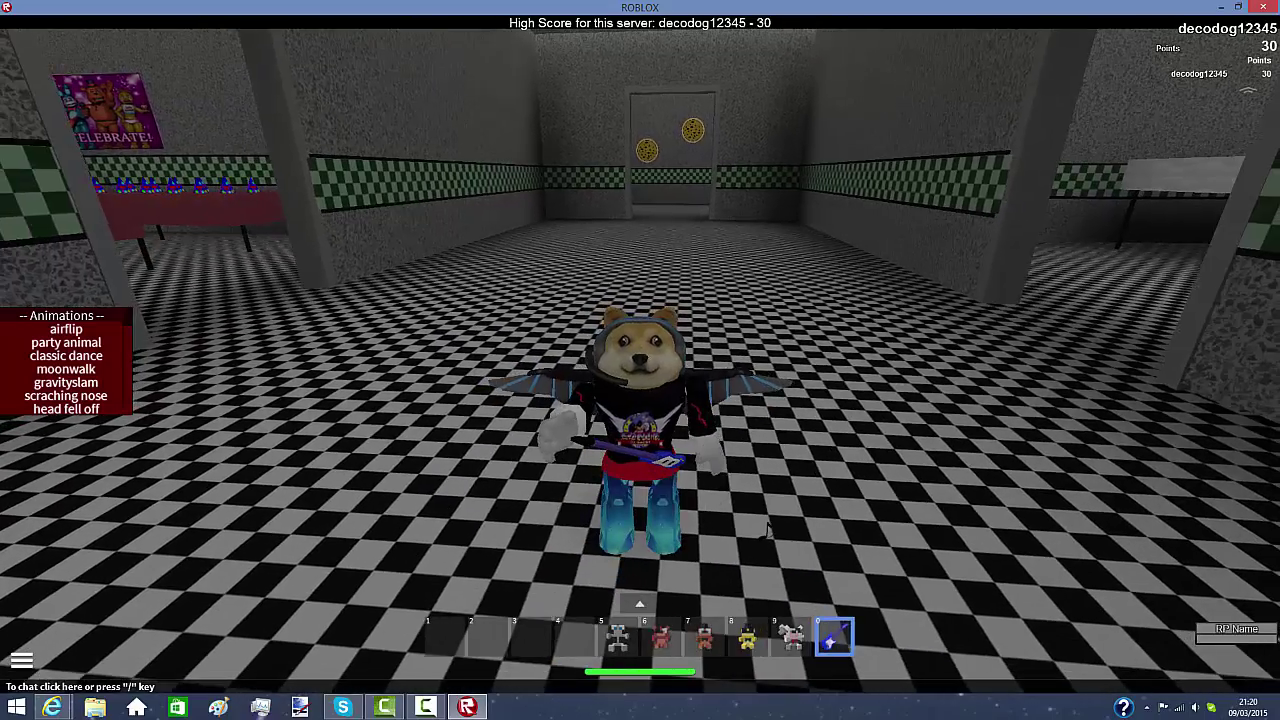
key(s)
key(a)
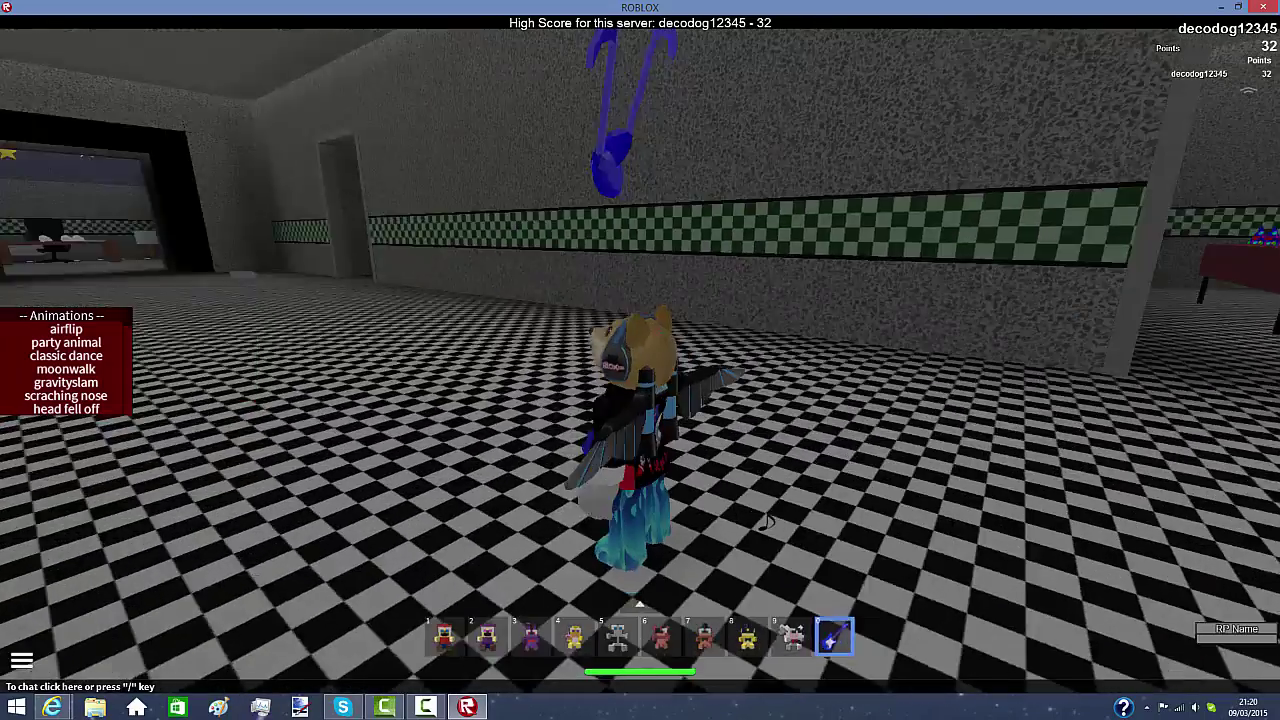
key(a)
key(s)
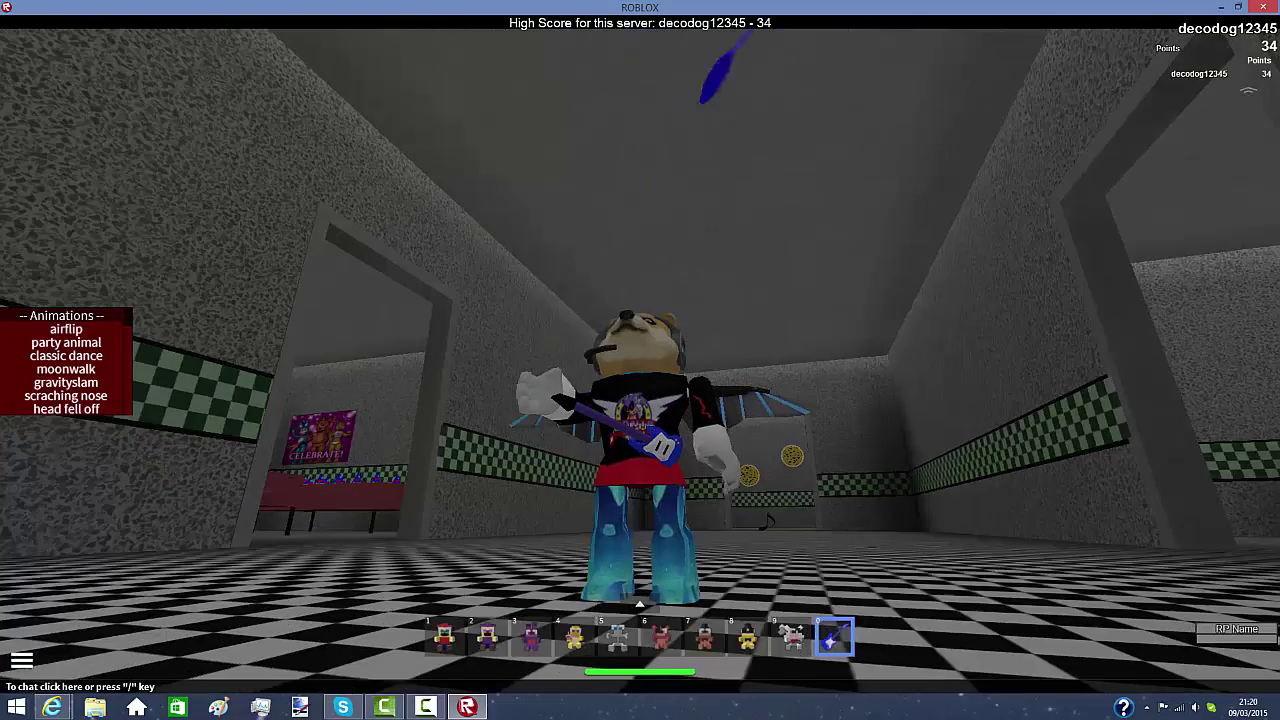
key(s)
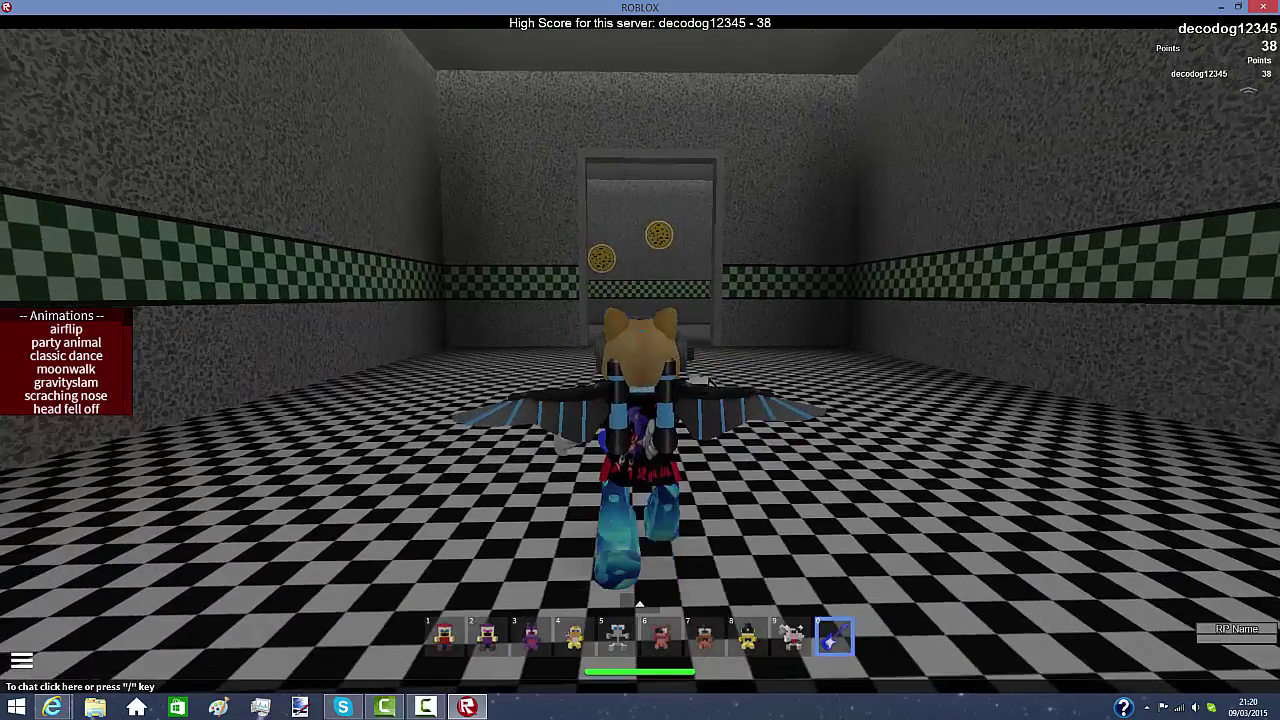
Walk the guitar-equipped avatar forward through the doorway toward the dining hall
key(w)
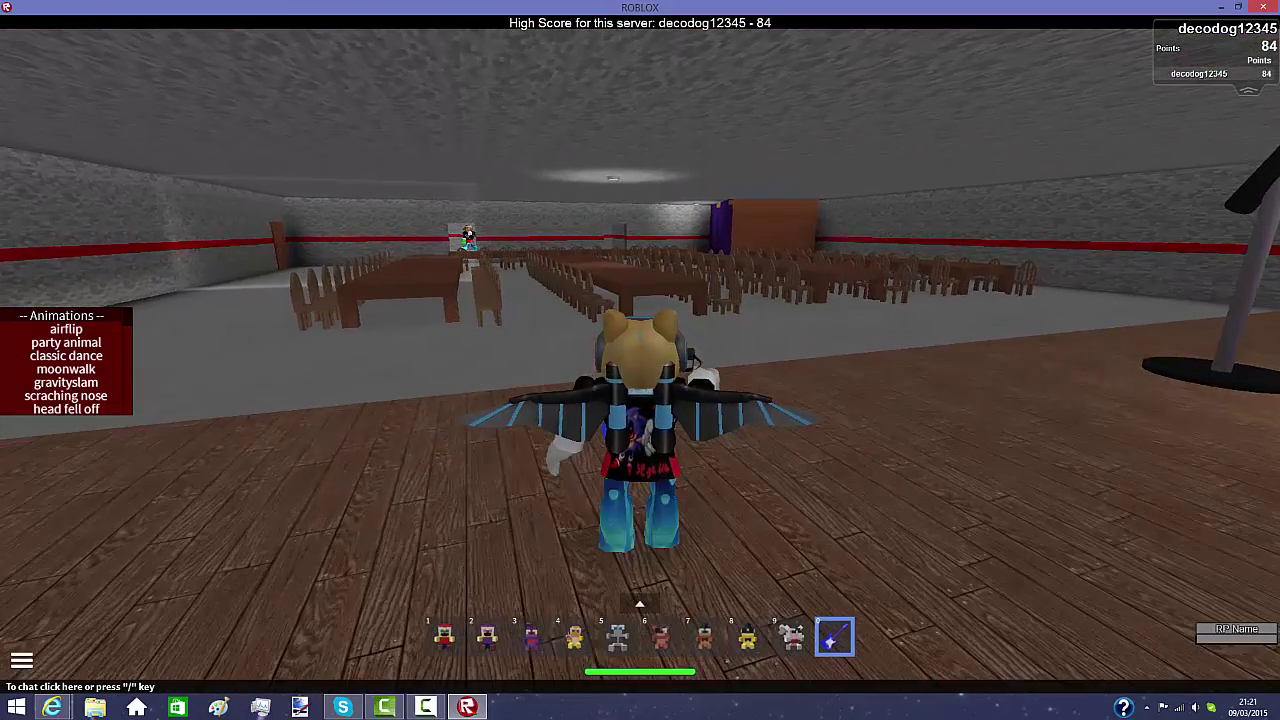
Jump onto and walk along the dining hall tables, then open the Camtasia Recorder taskbar menu
key(w)
right_drag(693, 373, 693, 373)
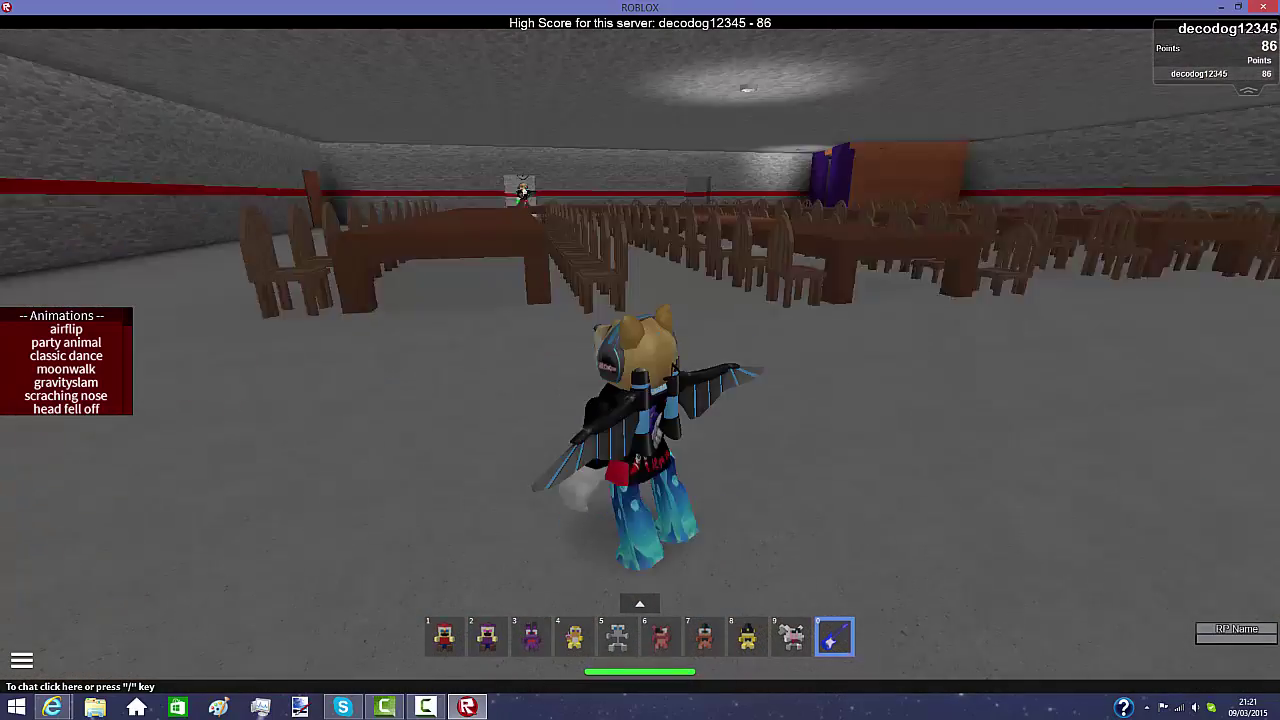
key(space)
key(w)
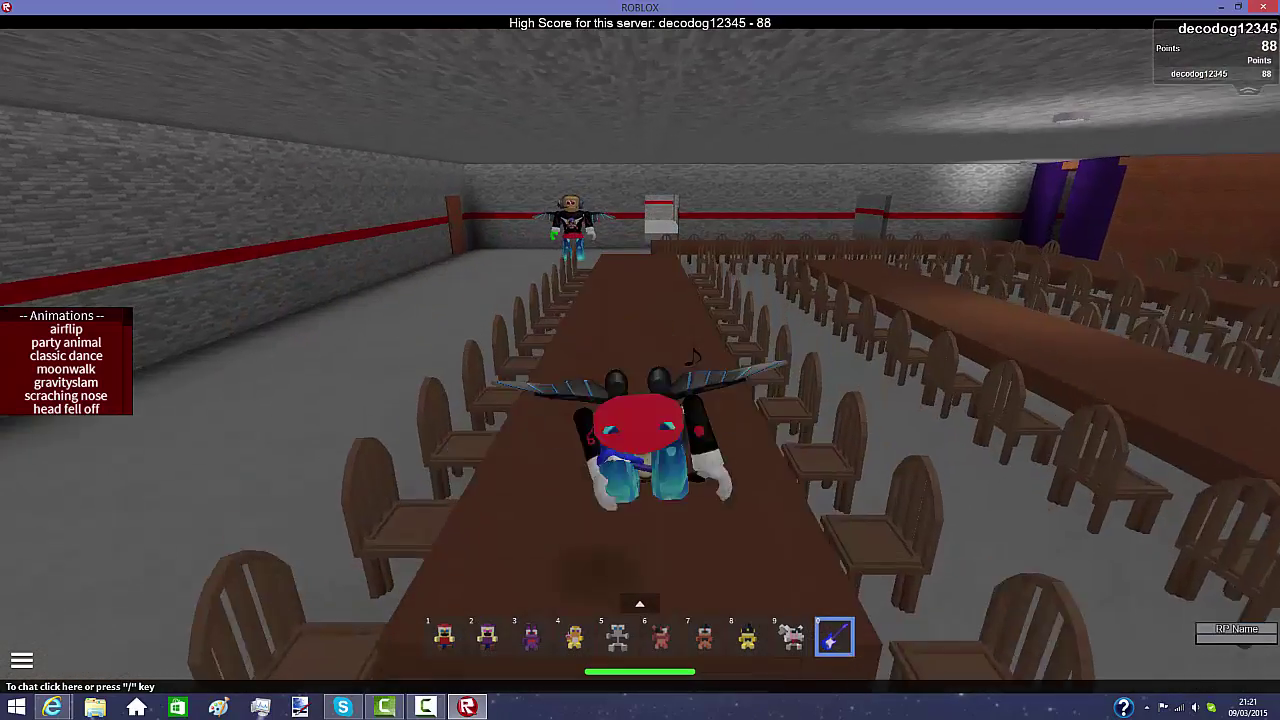
key(w)
key(w)
key(w)
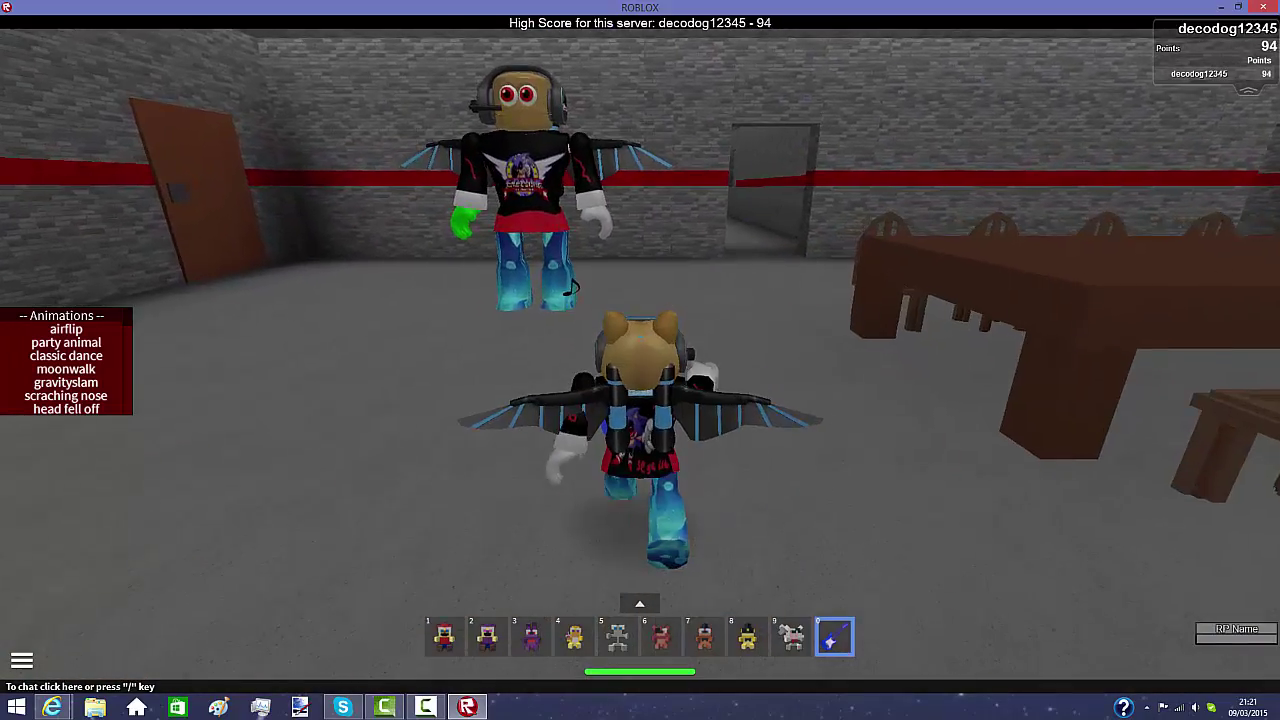
key(w)
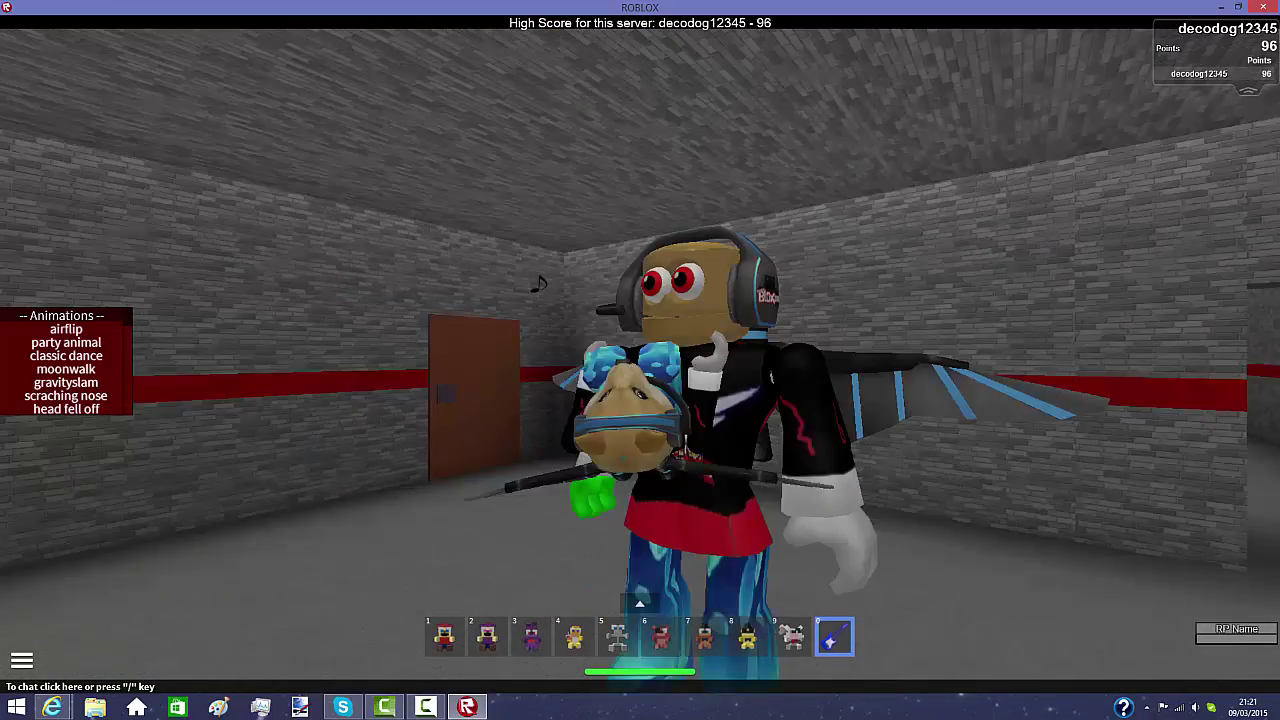
key(a)
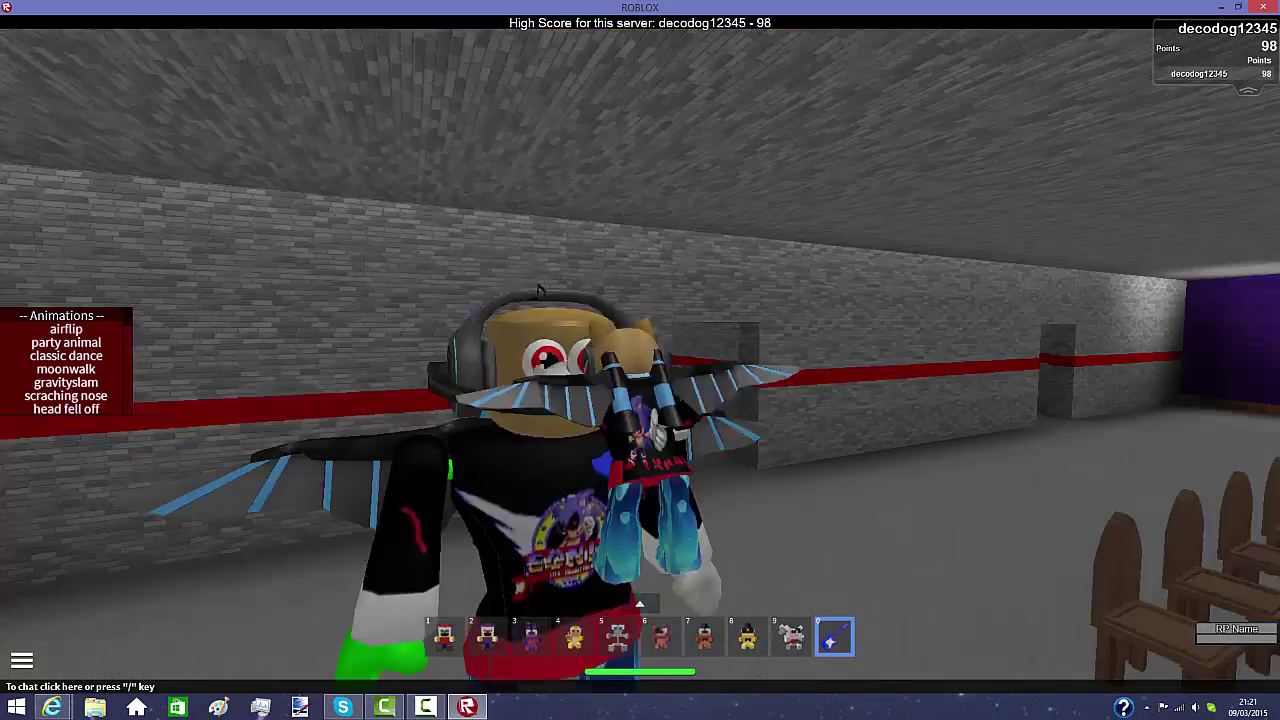
key(w)
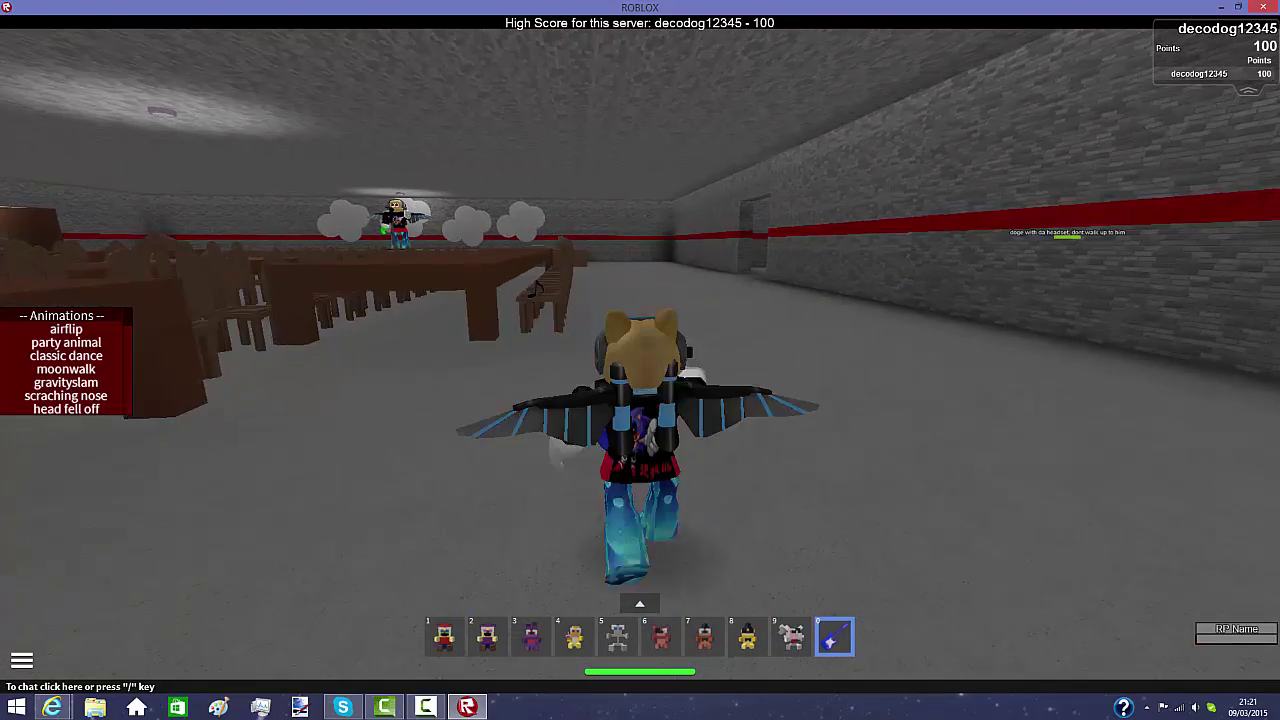
key(a)
key(space)
key(w)
key(w)
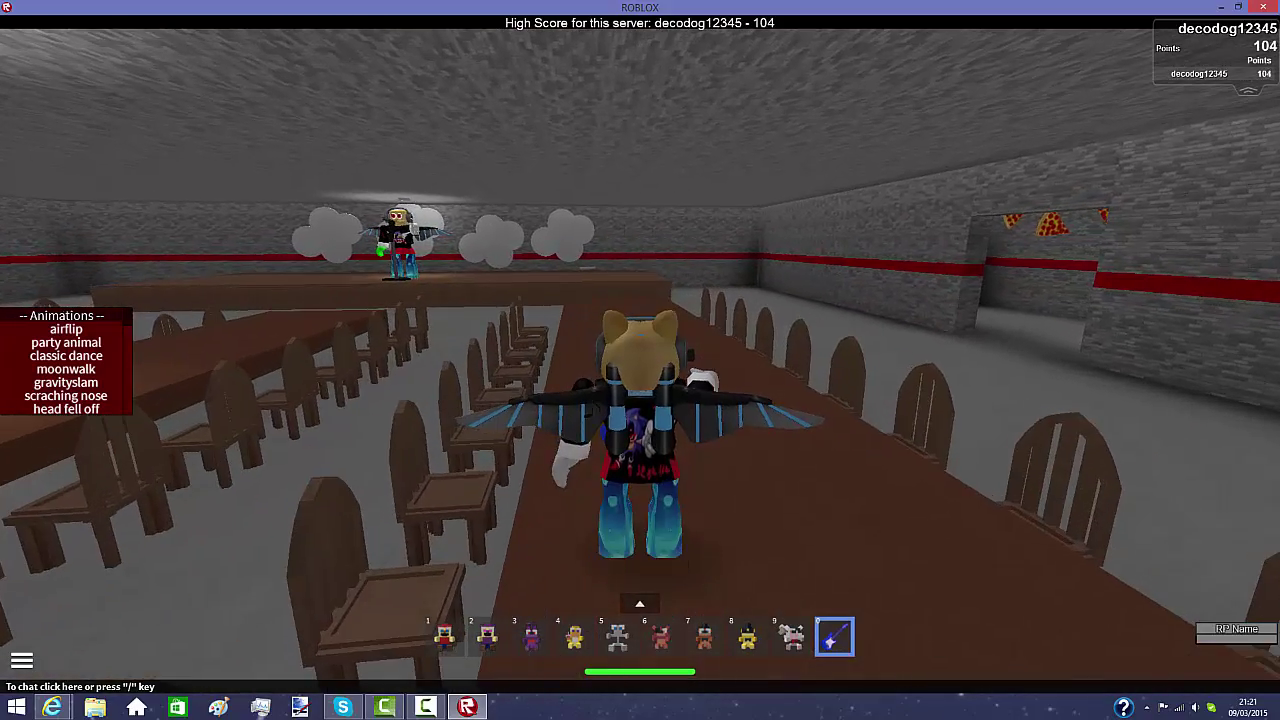
click(626, 715)
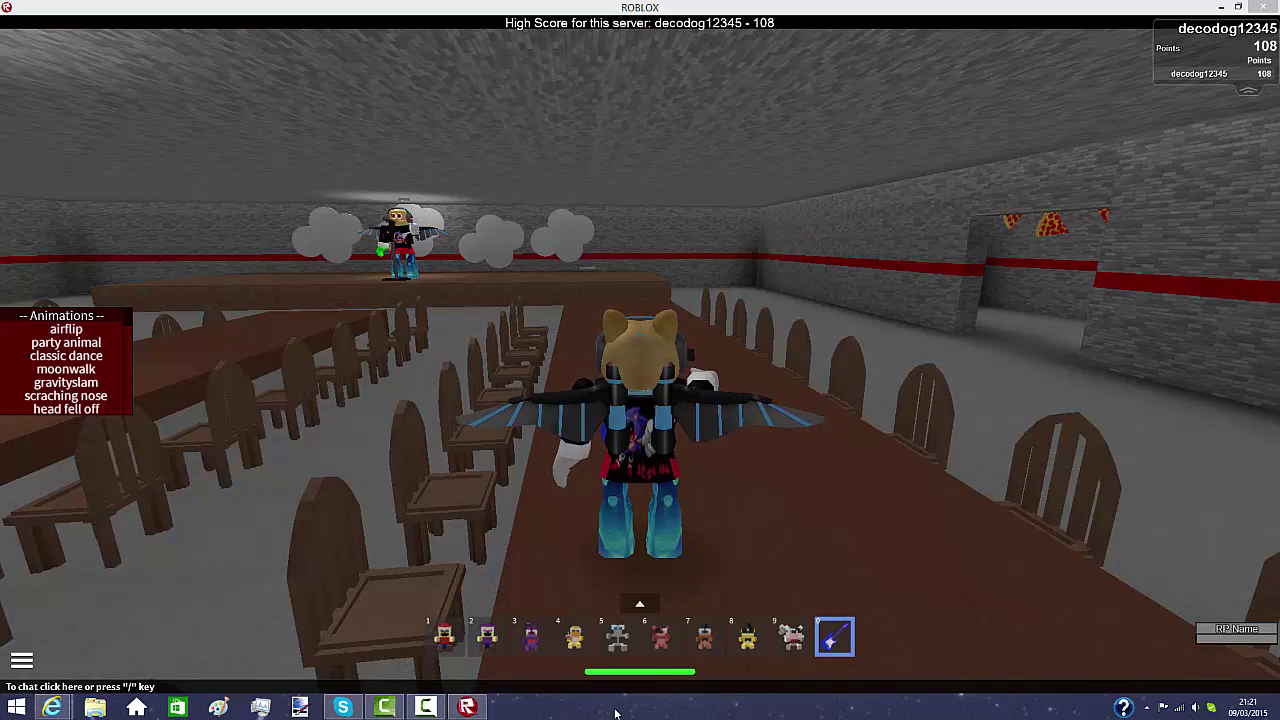
right_click(432, 712)
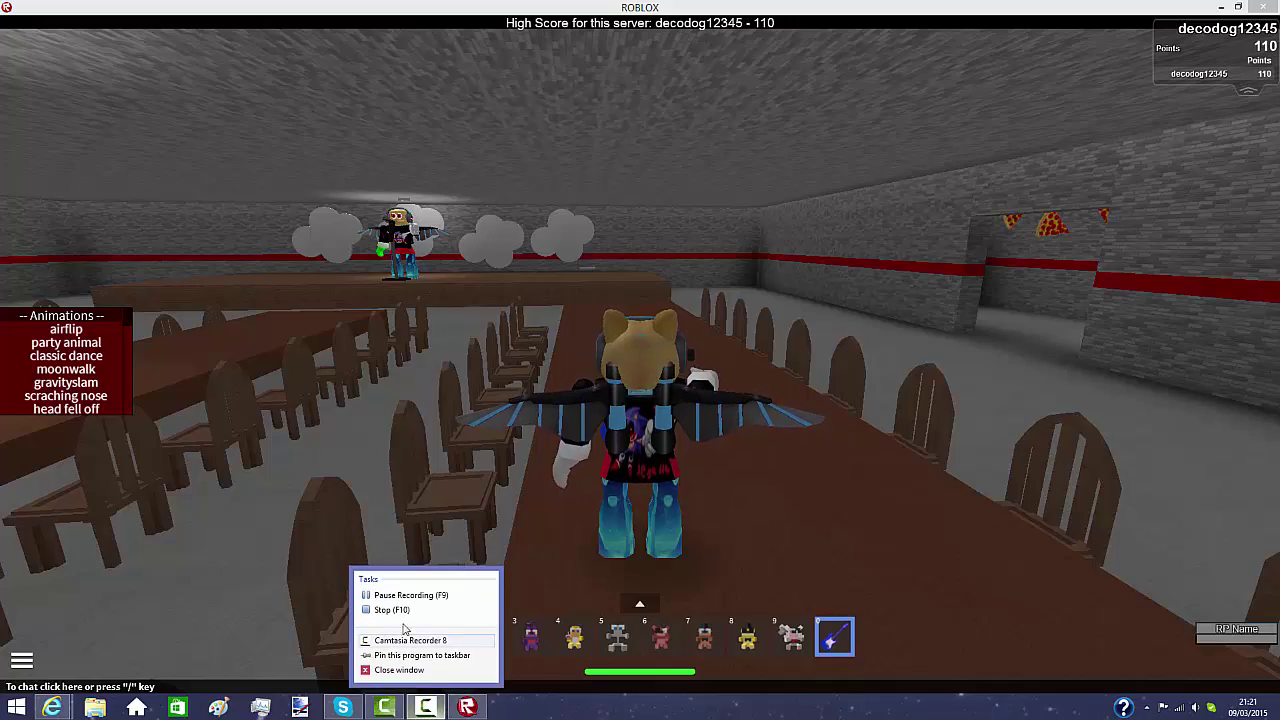